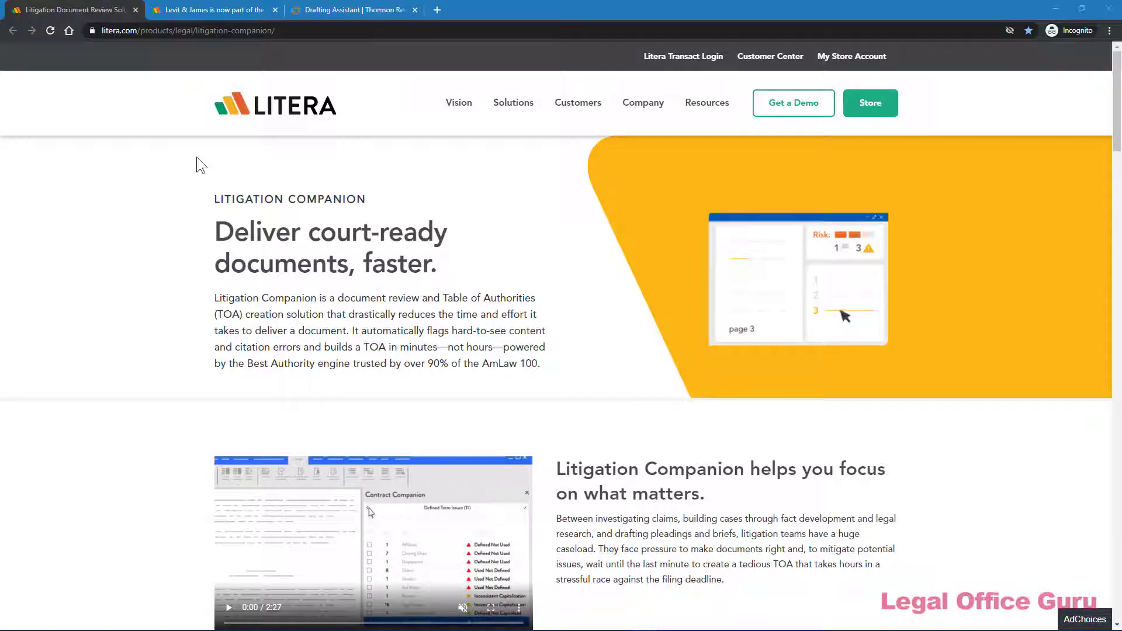
- View Litera's Levit & James page, followed by the Thomson Reuters Drafting Assistant page
left_click(239, 16)
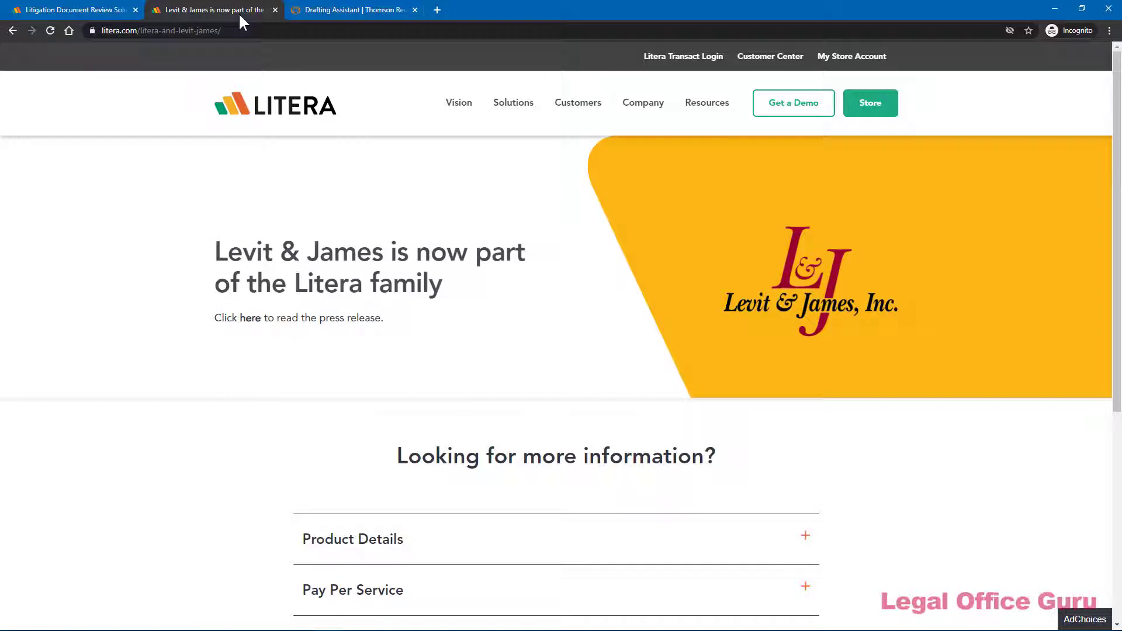
left_click(311, 12)
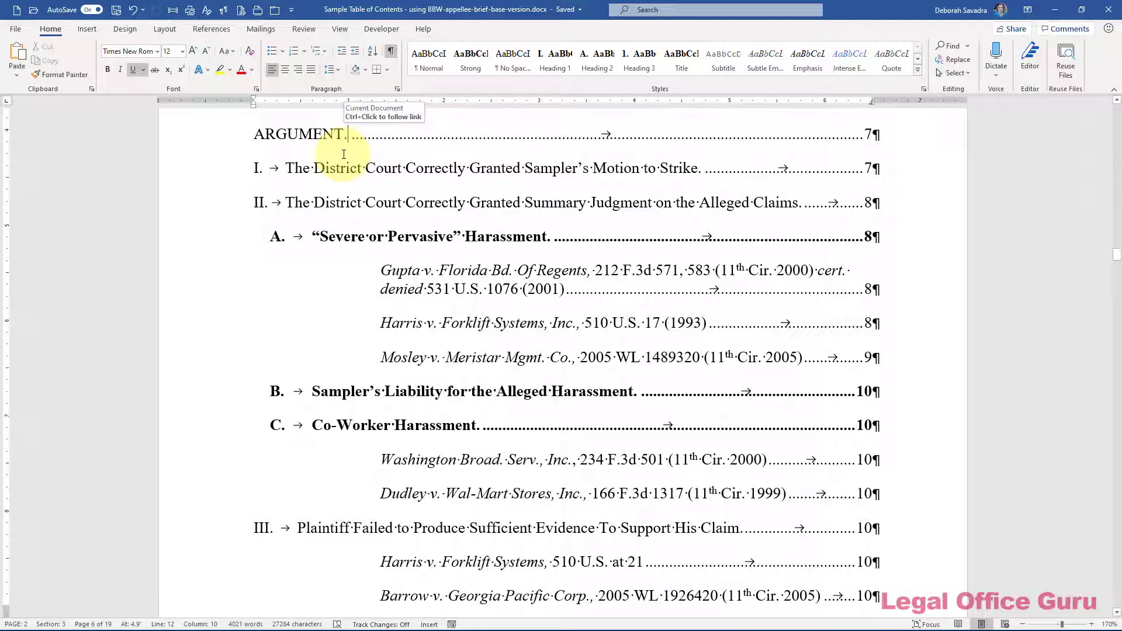
- Follow the ARGUMENT entry to its heading and check the styles applied to it, headings I and II, and subheading A
left_click(329, 141, "ctrl")
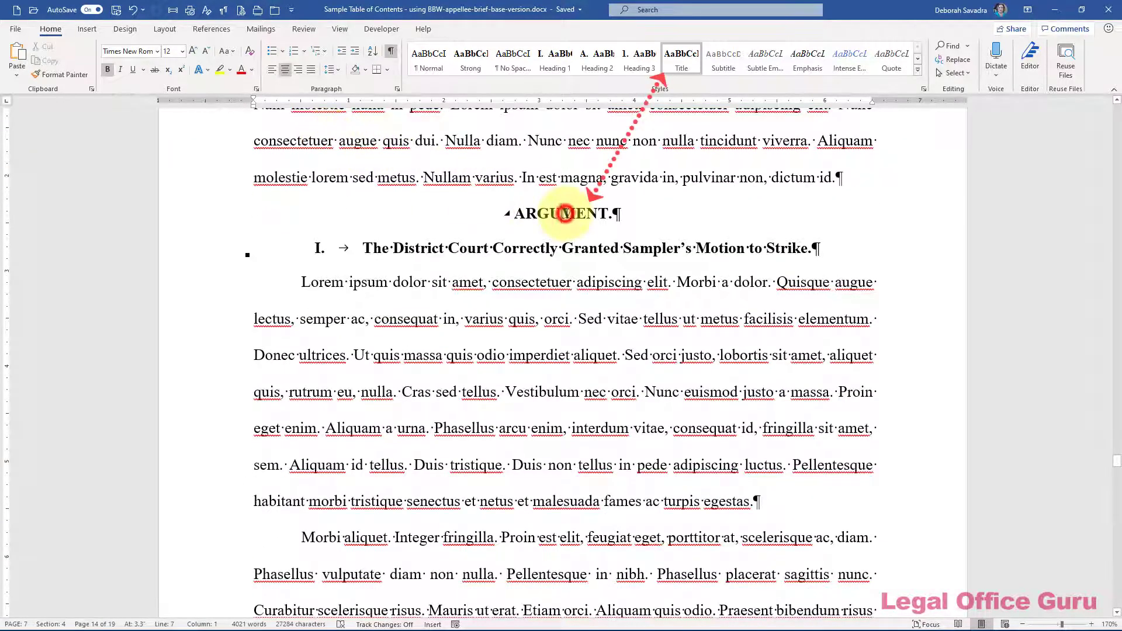
left_click(564, 214)
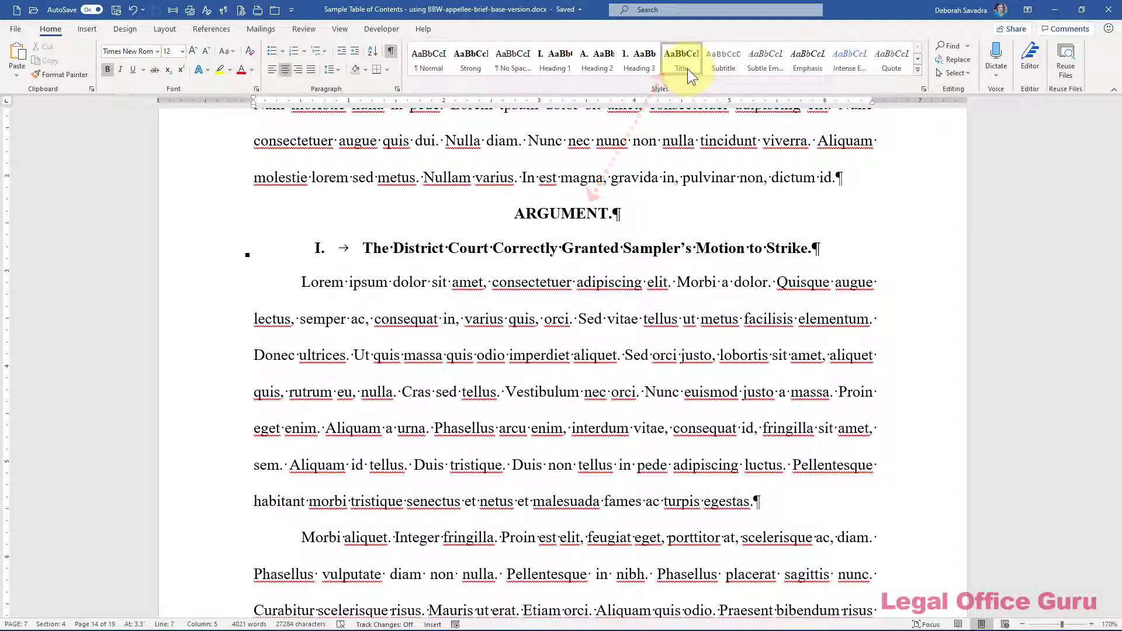
left_click(608, 251)
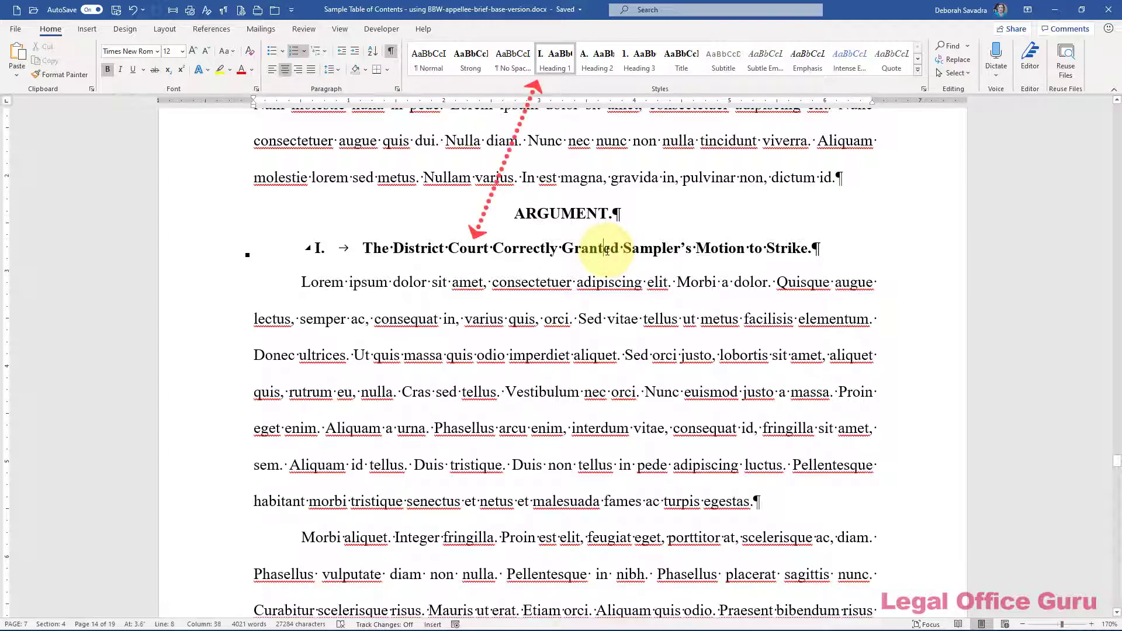
scroll(591, 257, "down", 3)
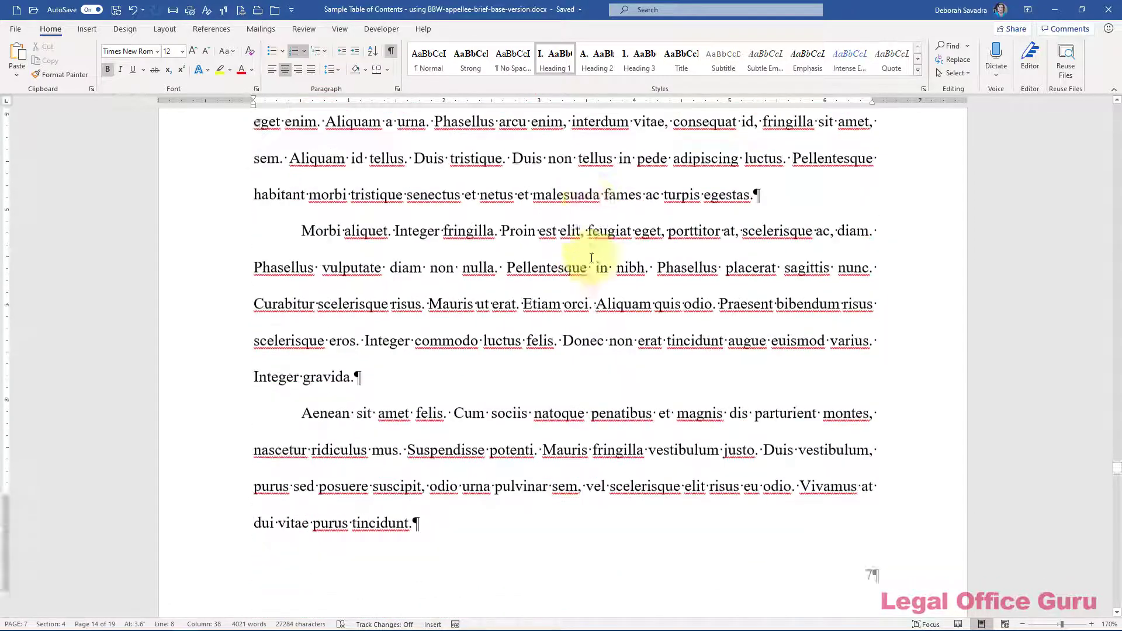
scroll(591, 257, "up", 5)
scroll(590, 257, "down", 1)
left_click(579, 298)
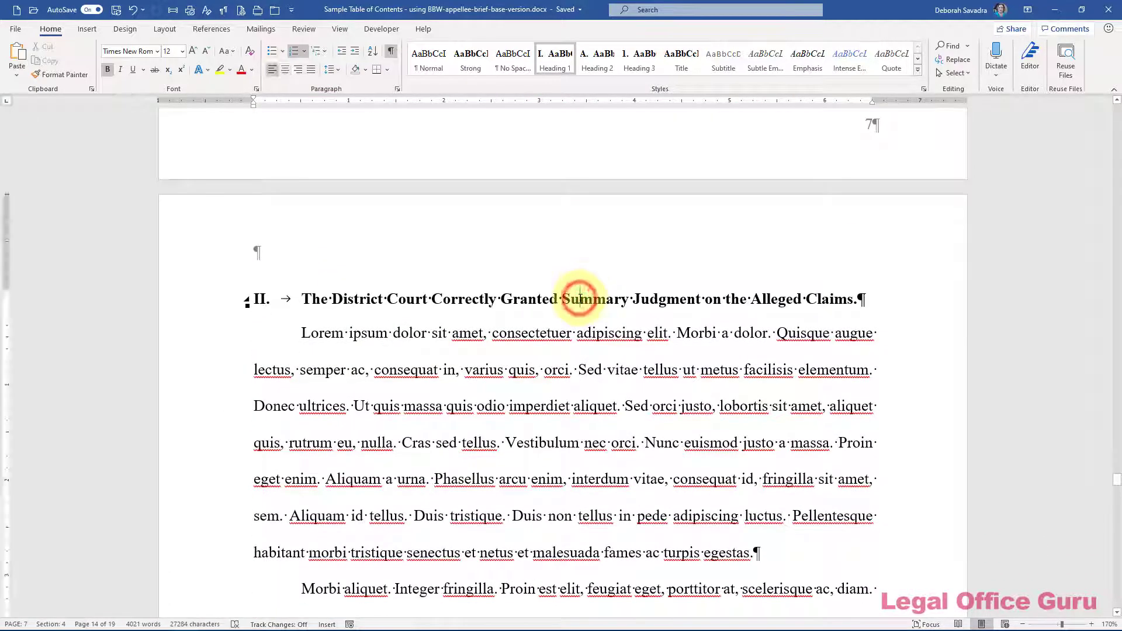
scroll(580, 299, "down", 5)
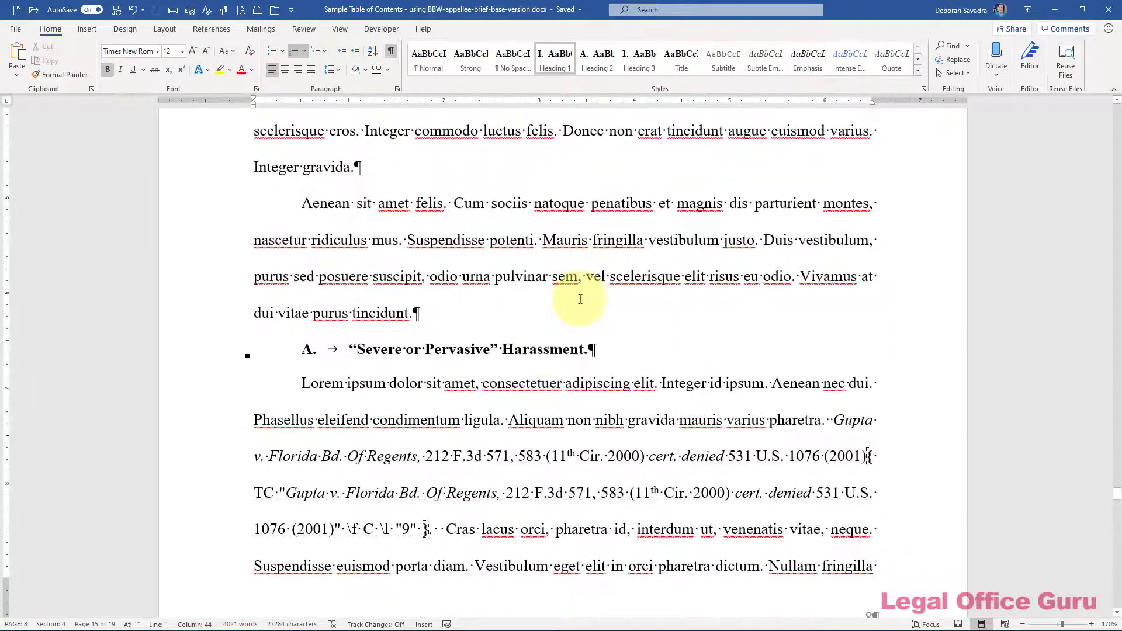
left_click(542, 352)
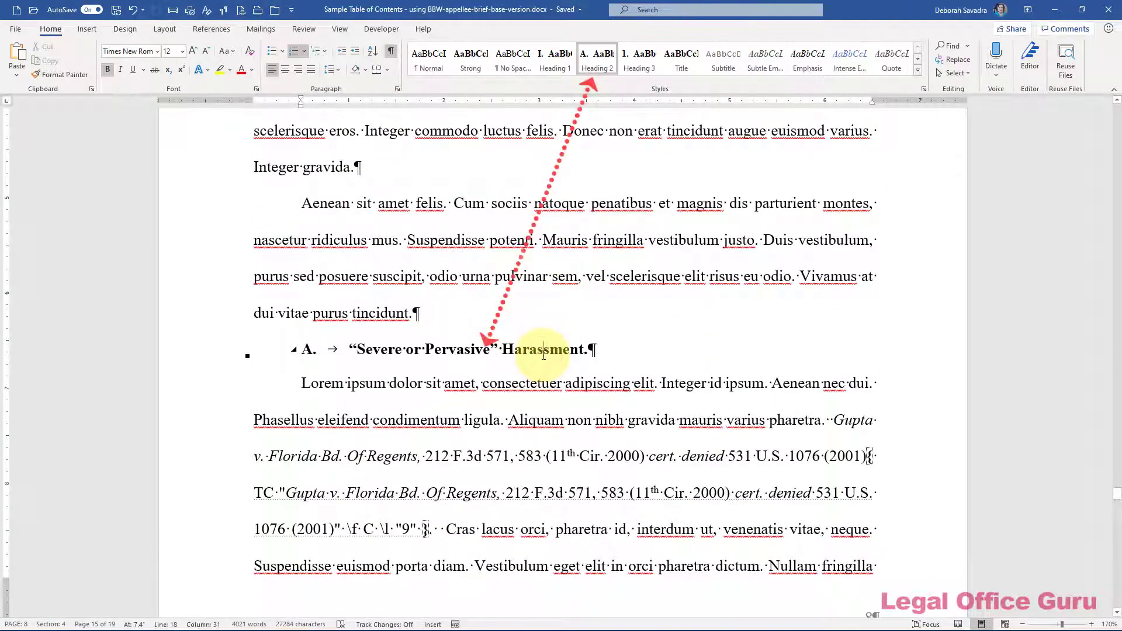
- Go to the TOC bookmark at the POINTS & AUTHORITIES heading
key("ctrl+g")
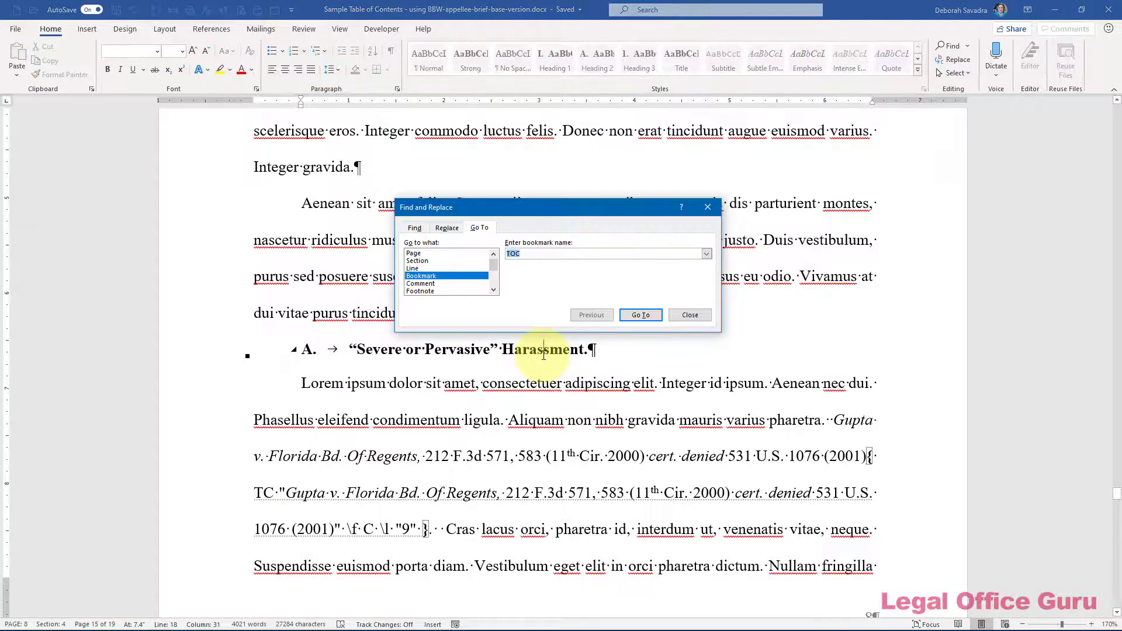
left_click(642, 315)
left_click(683, 314)
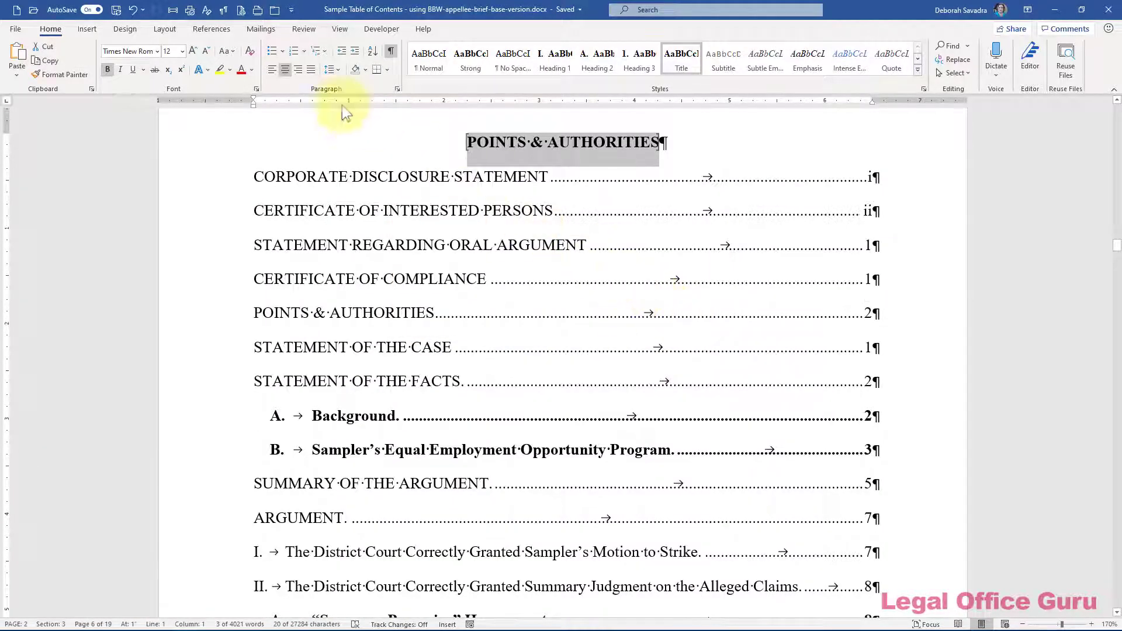
- Review which styles are assigned to each TOC level in the custom table of contents options, leaving without changes
left_click(215, 29)
left_click(30, 73)
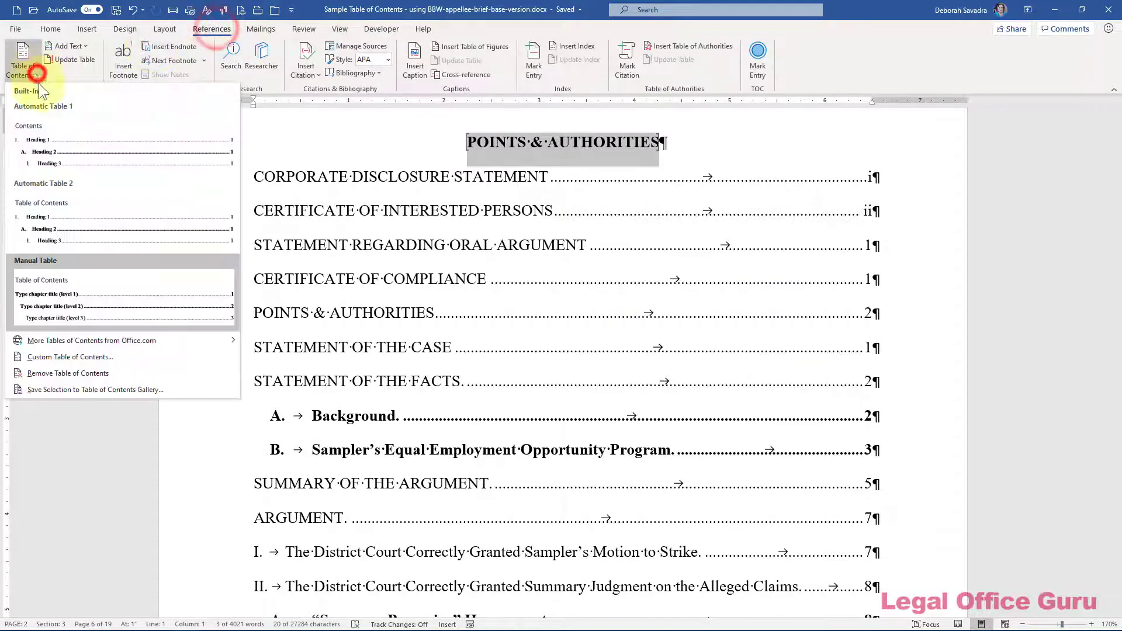
left_click(82, 362)
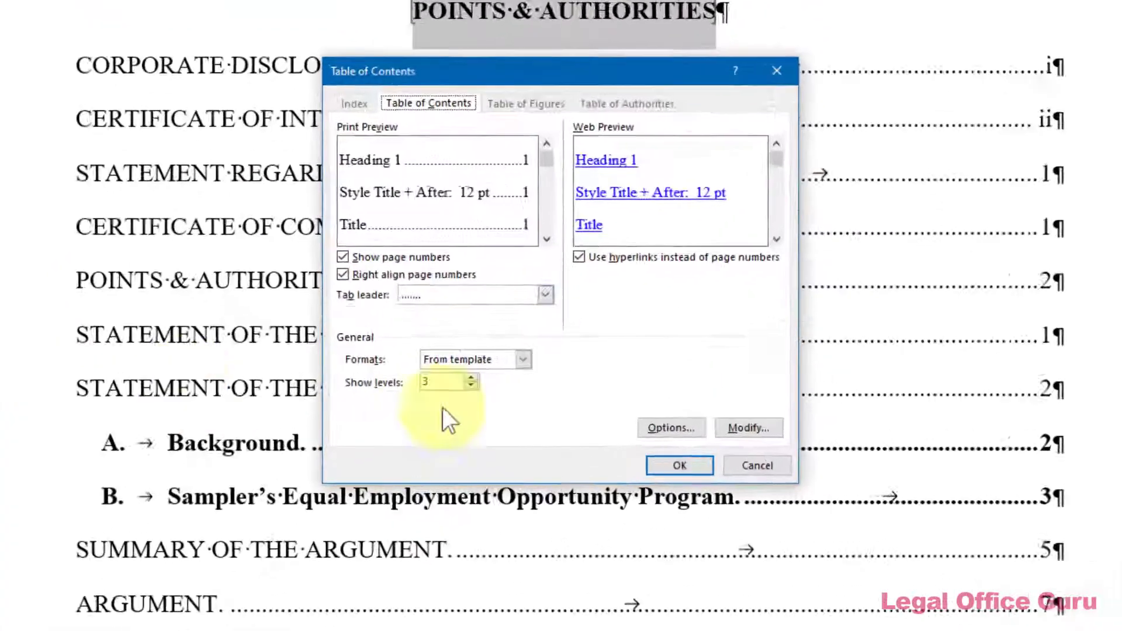
left_click(671, 427)
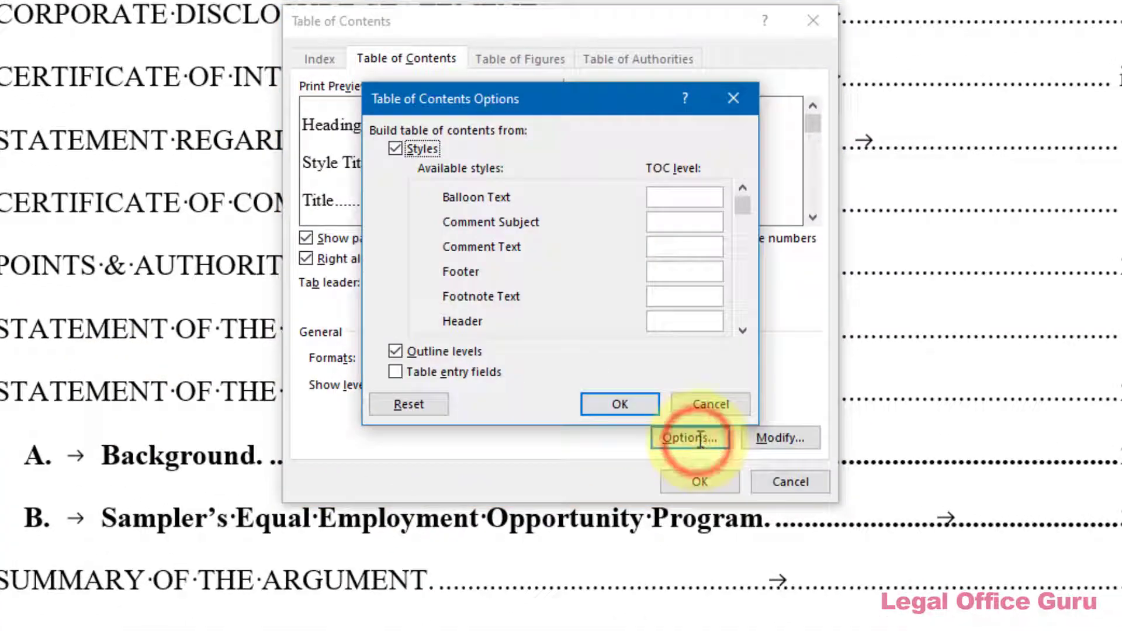
left_click(717, 318)
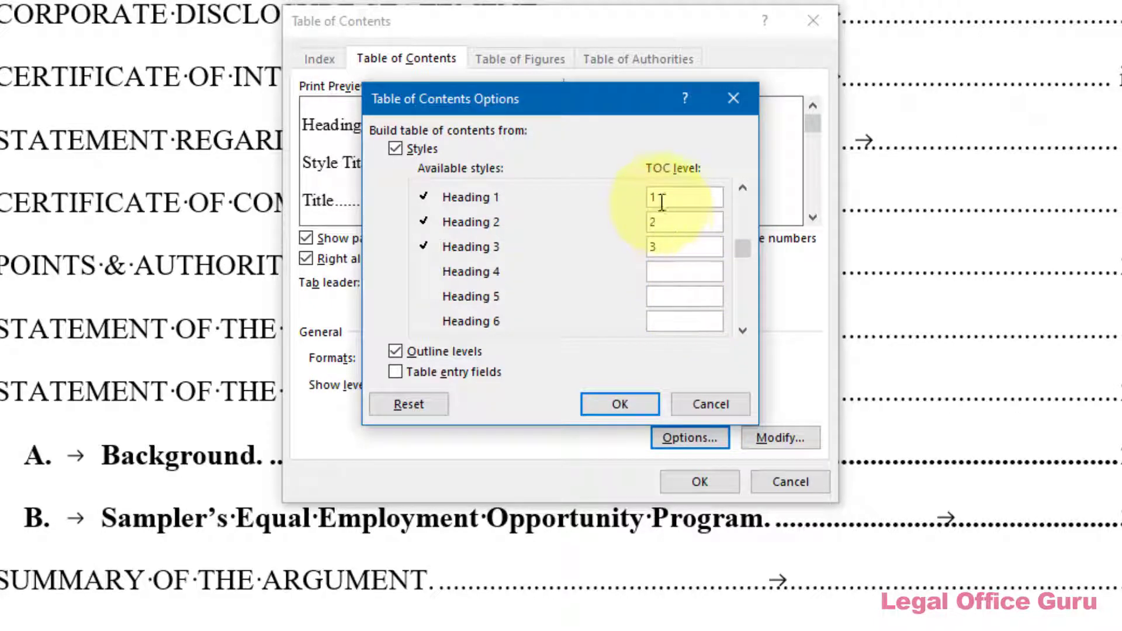
left_click(746, 308)
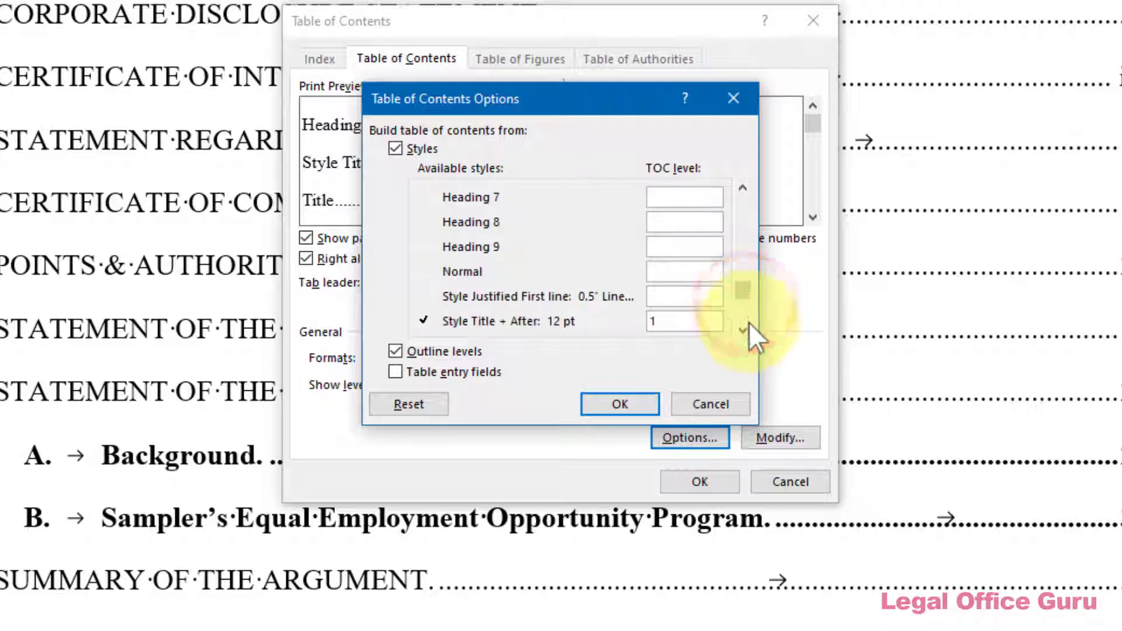
left_click(749, 323)
left_click(749, 324)
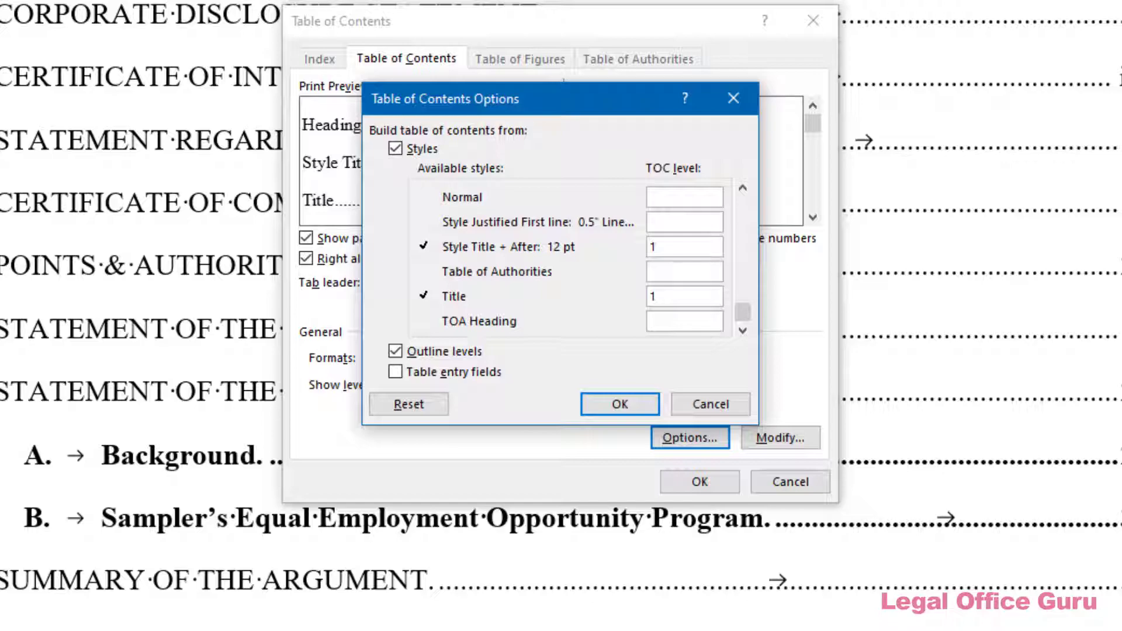
left_click(711, 404)
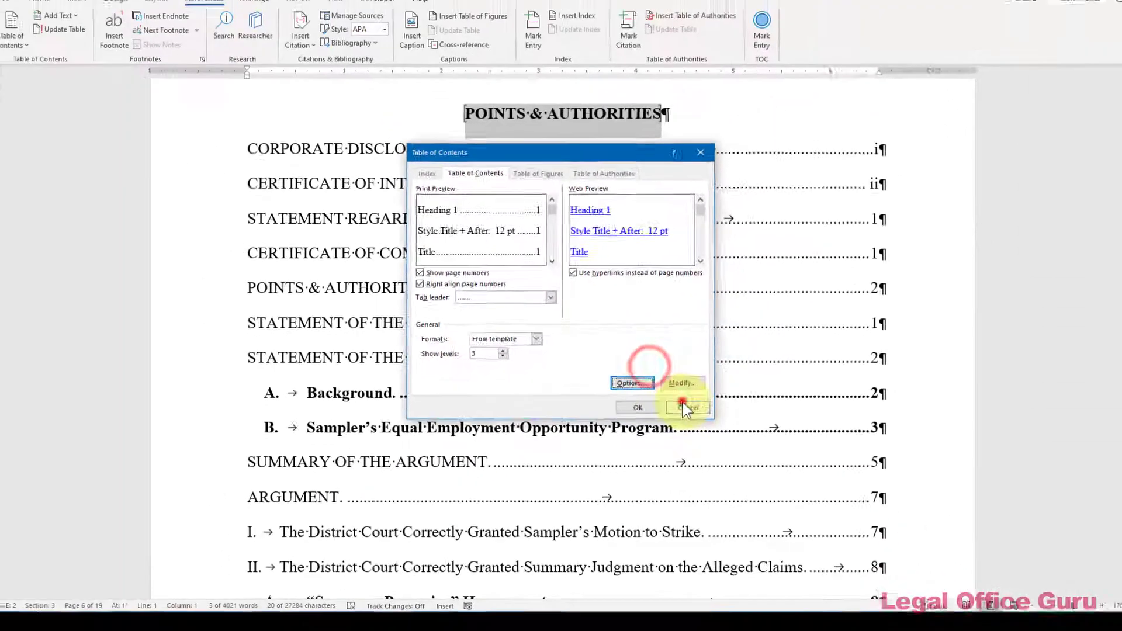
left_click(723, 436)
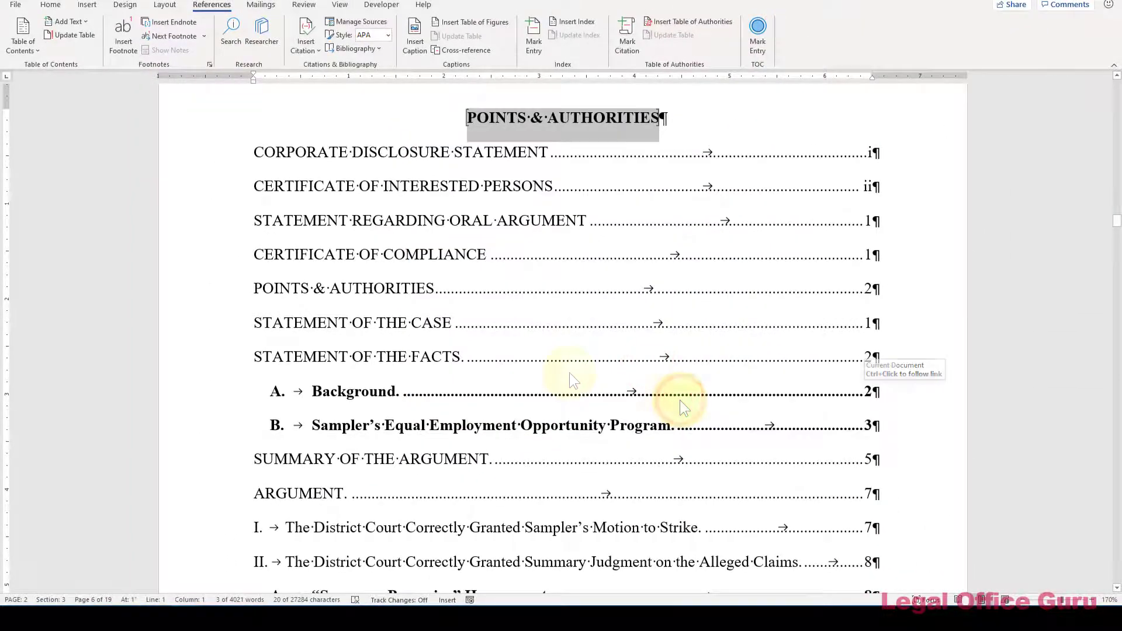
- Try switching the custom table of contents options from outline levels to table entry fields
left_click(30, 44)
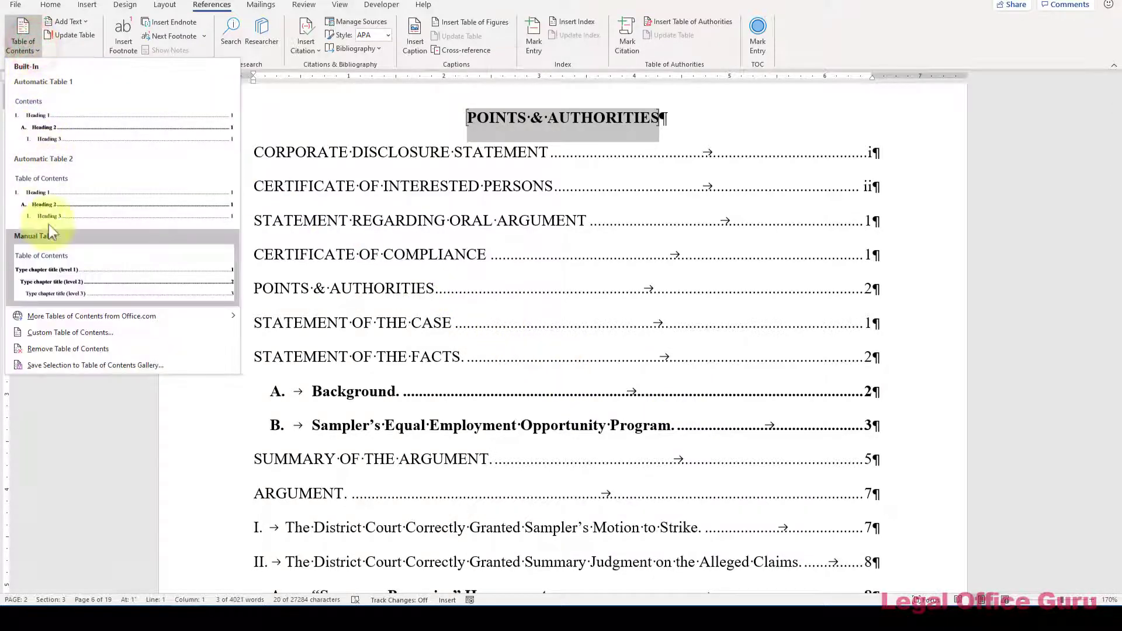
left_click(58, 332)
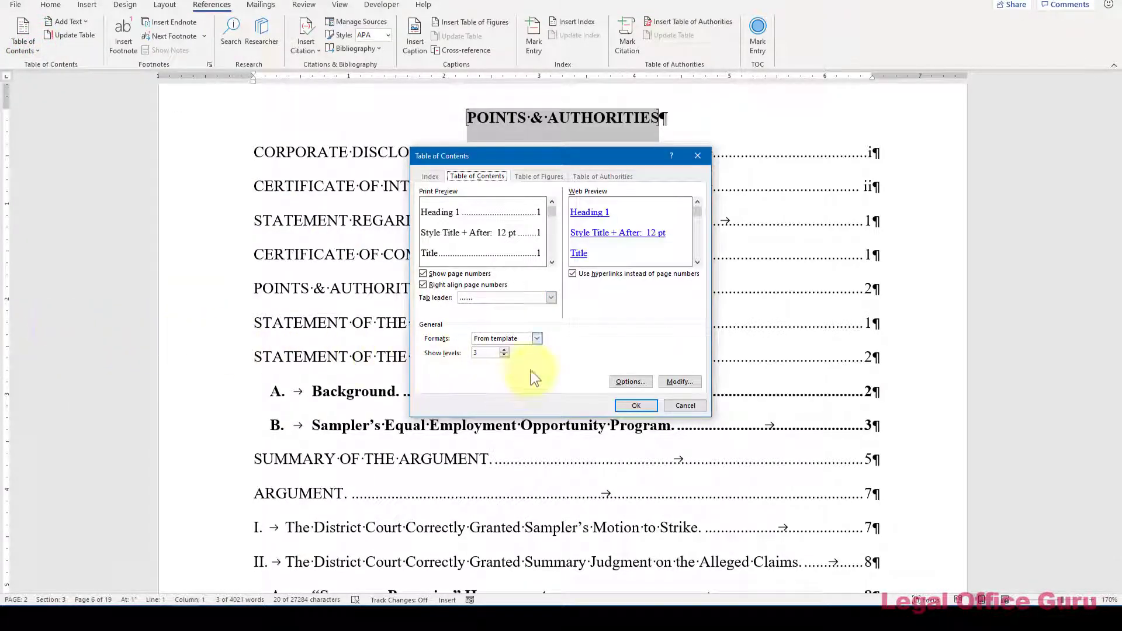
left_click(631, 381)
left_click(661, 303)
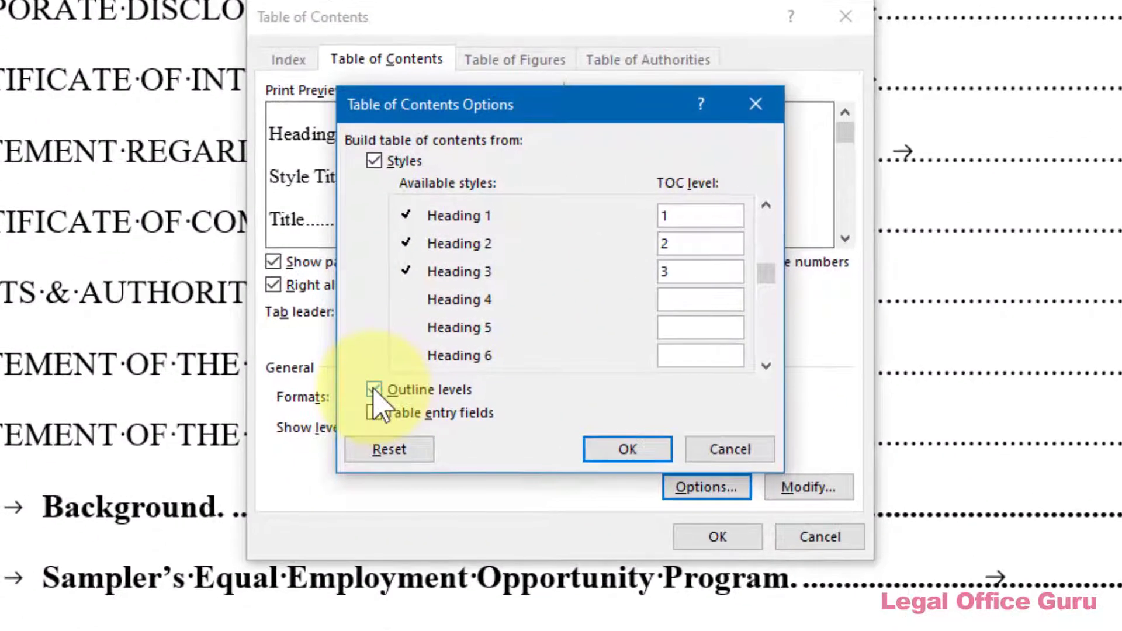
left_click(374, 390)
left_click(374, 413)
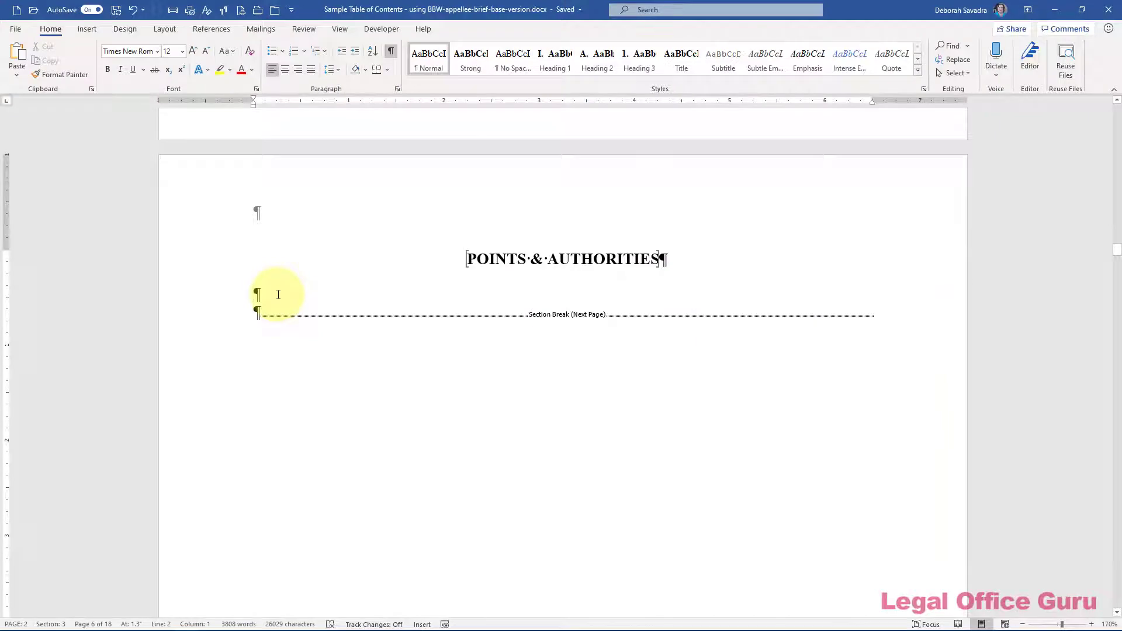
- Insert a custom table of contents below the POINTS & AUTHORITIES heading, built from styles and table entry fields, with outline levels off
left_click(219, 29)
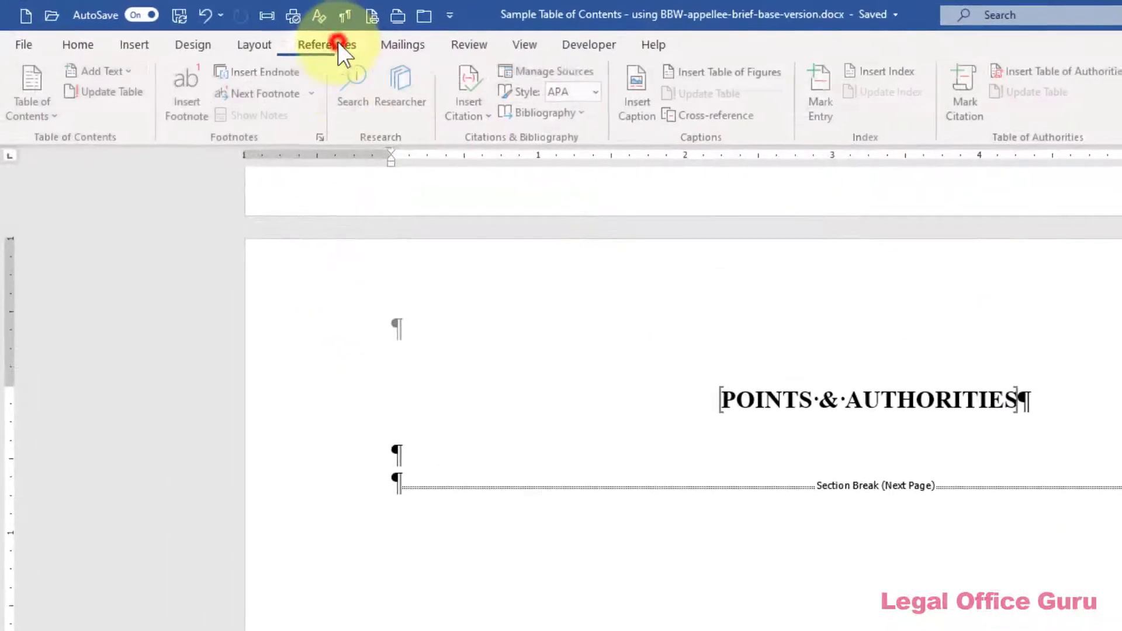
left_click(60, 110)
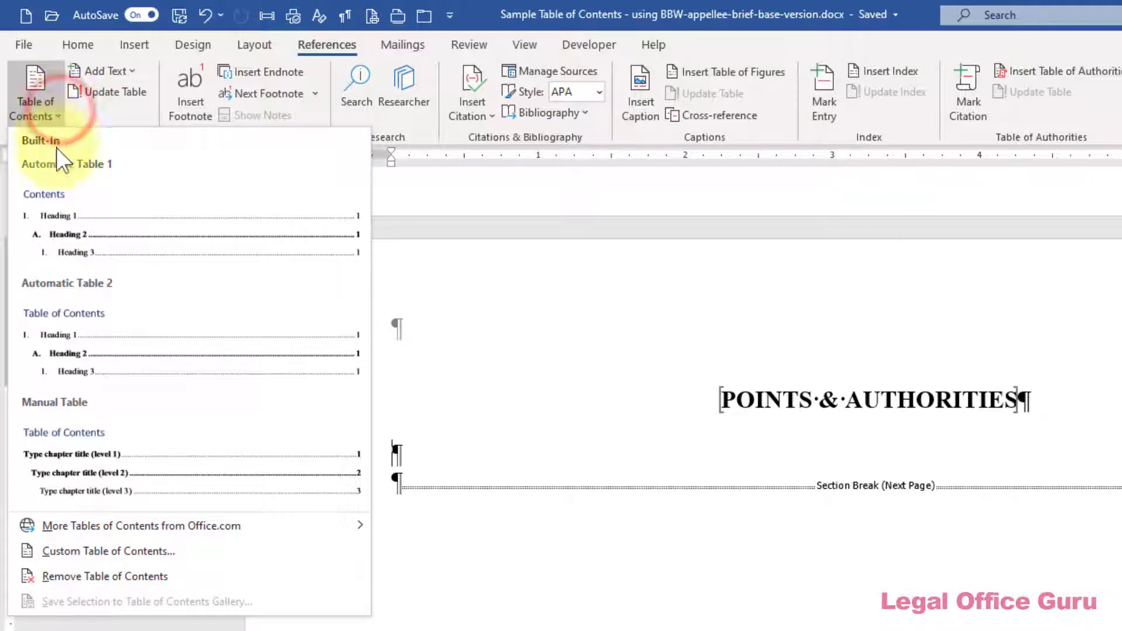
left_click(166, 555)
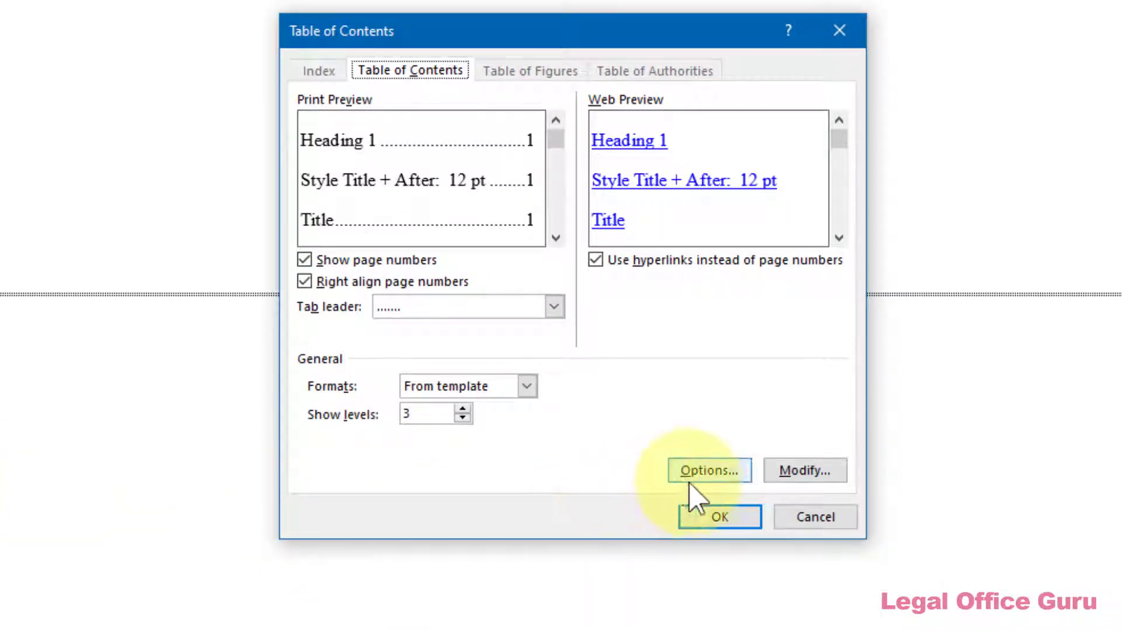
left_click(737, 475)
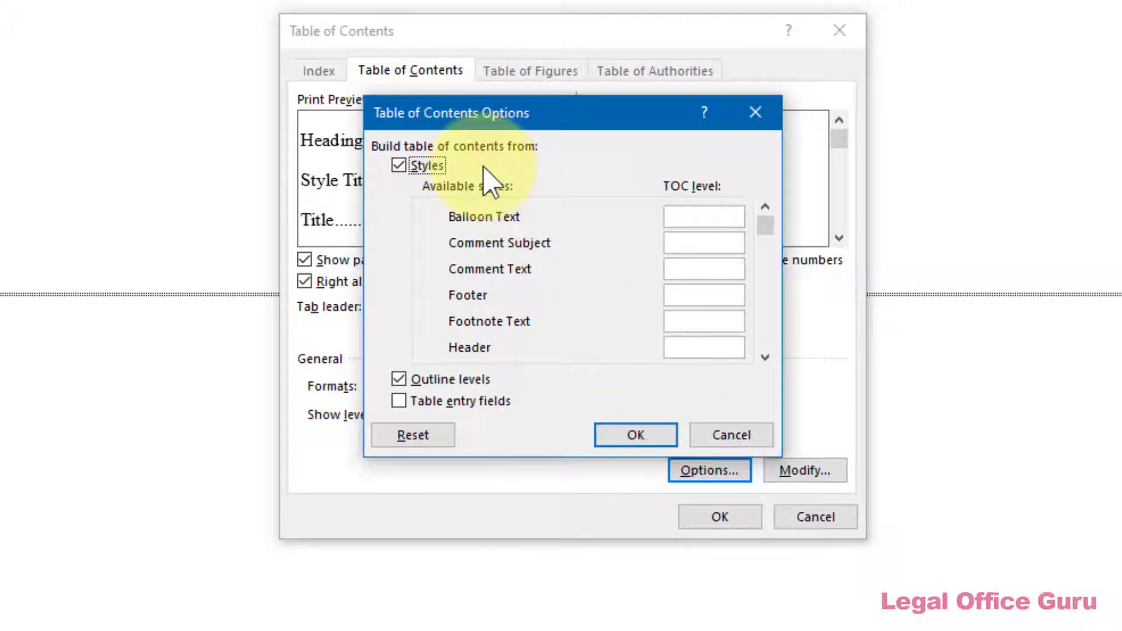
left_click(771, 337)
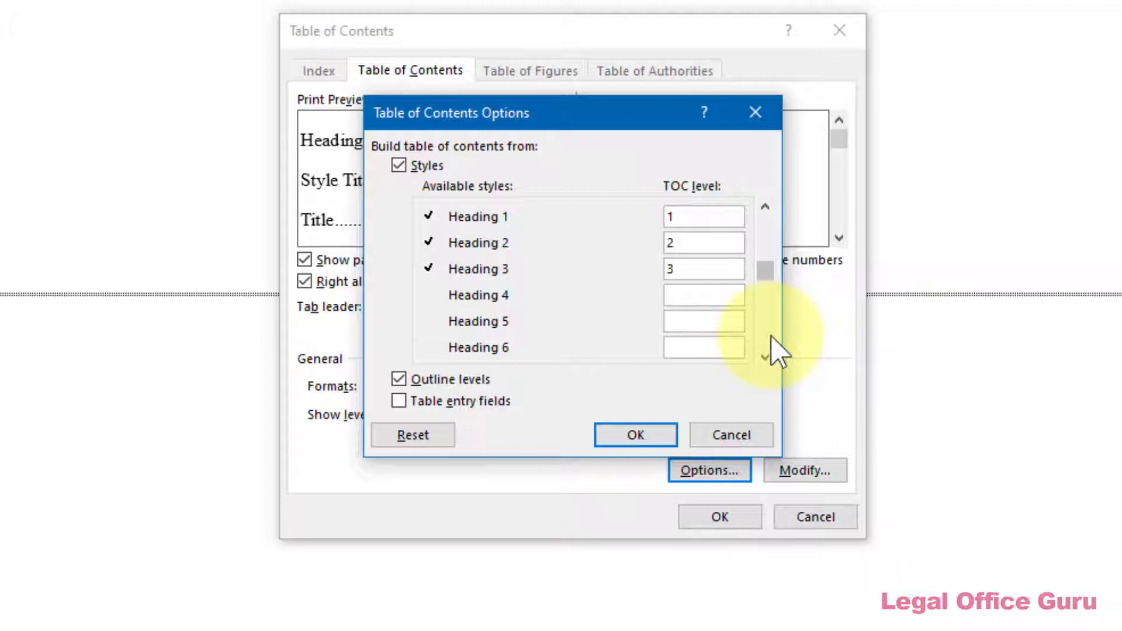
left_click(400, 379)
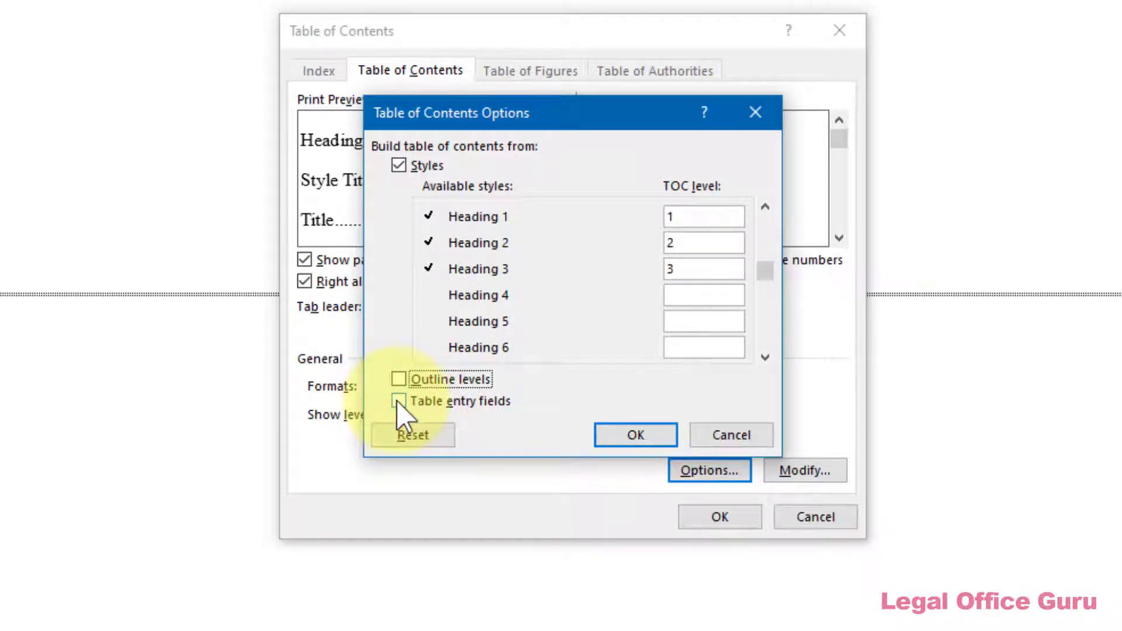
left_click(397, 402)
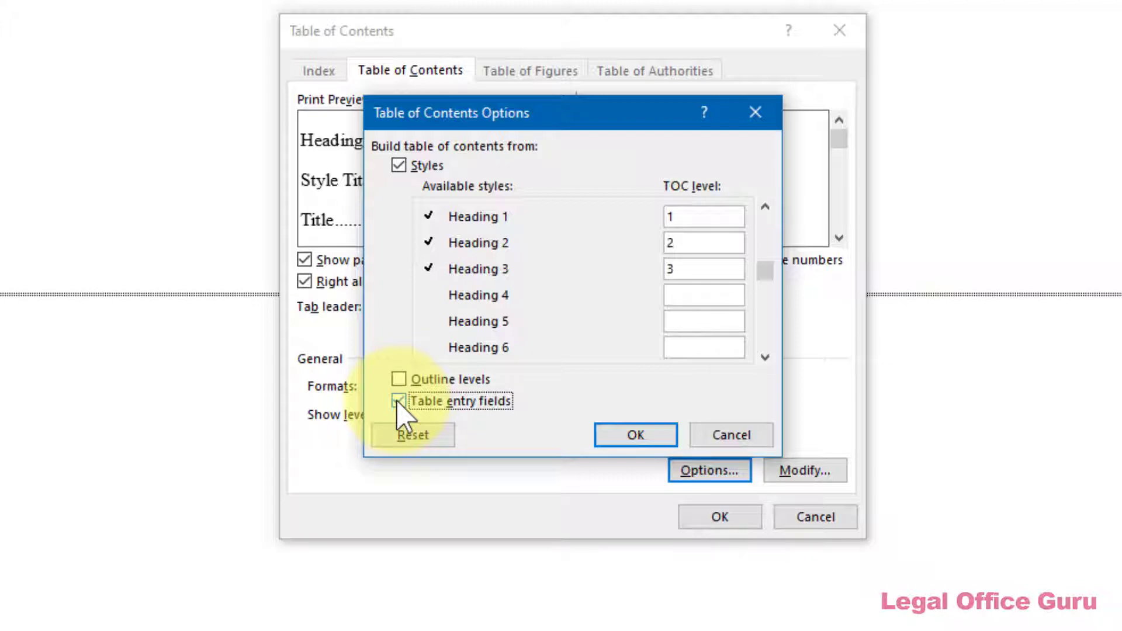
left_click(634, 435)
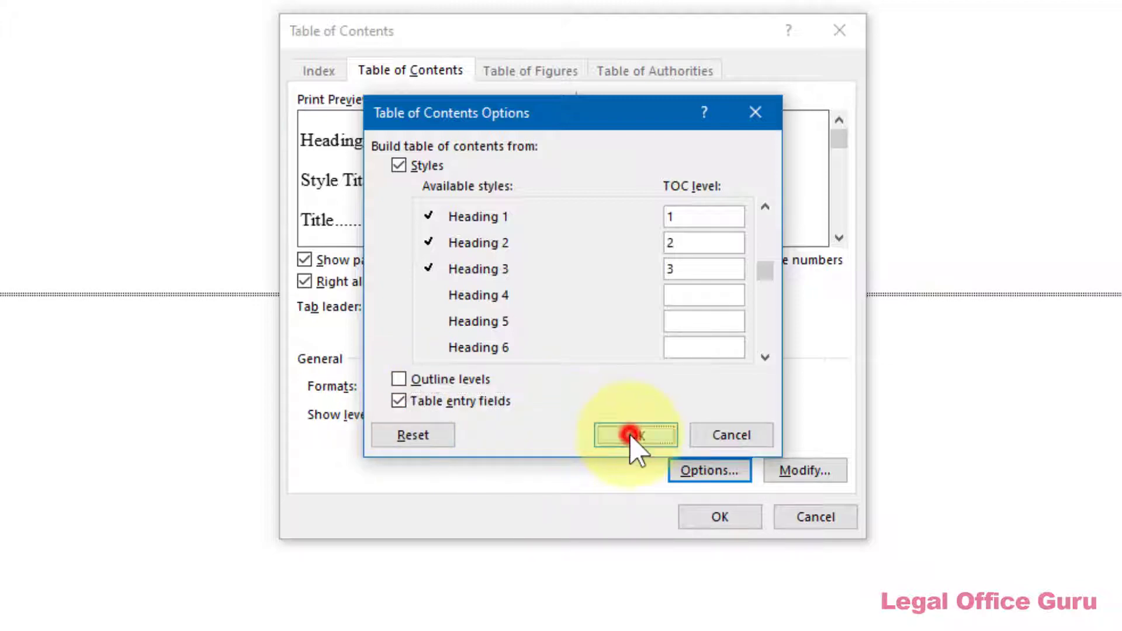
left_click(711, 516)
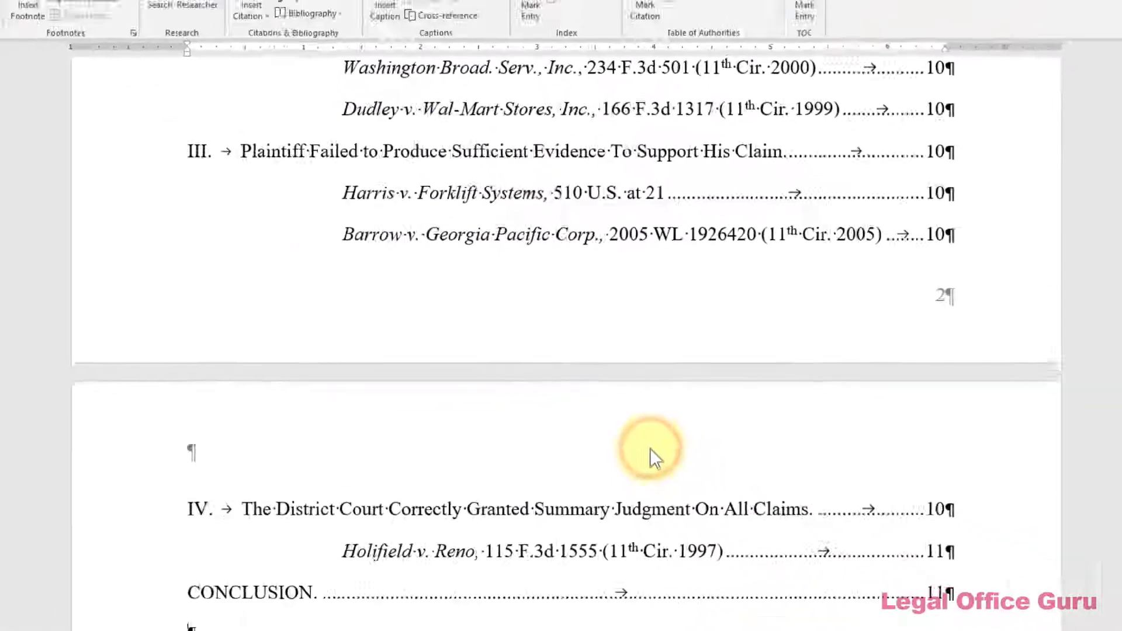
- Follow the first case citation under "Severe or Pervasive" Harassment in the table of contents to its TC field in the brief
scroll(632, 428, "up", 3)
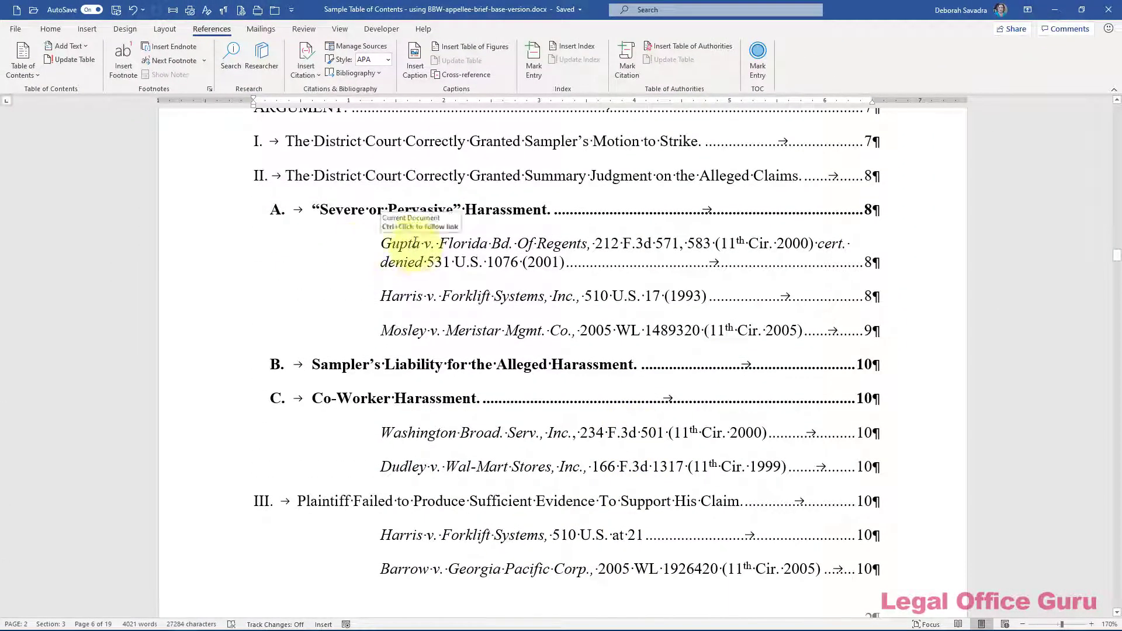
triple_click(415, 242)
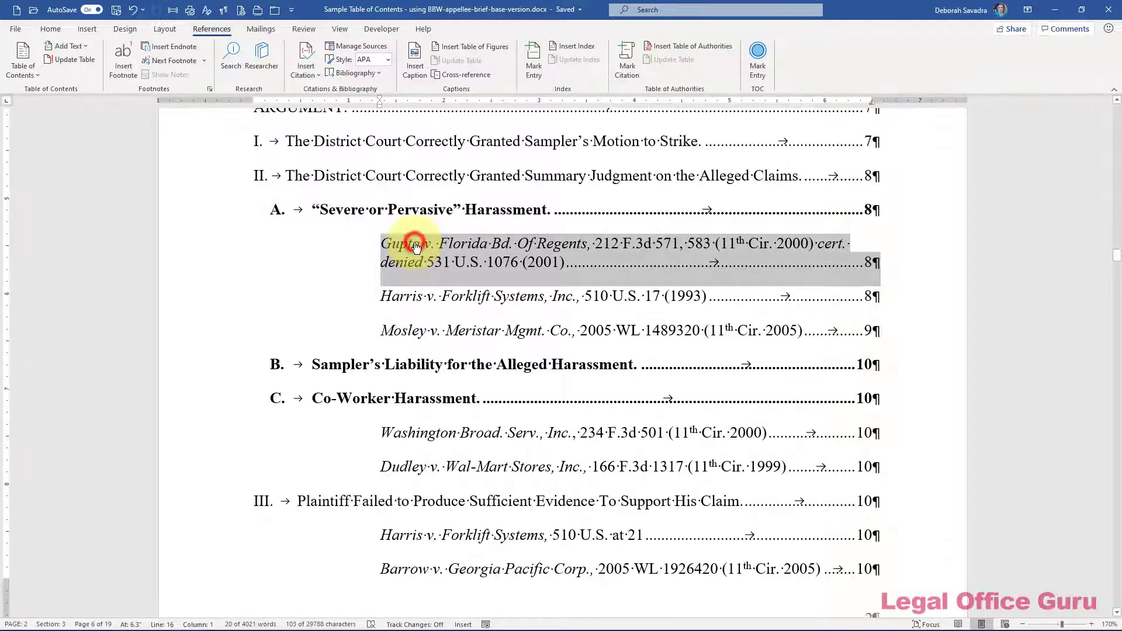
left_click(416, 248, "ctrl")
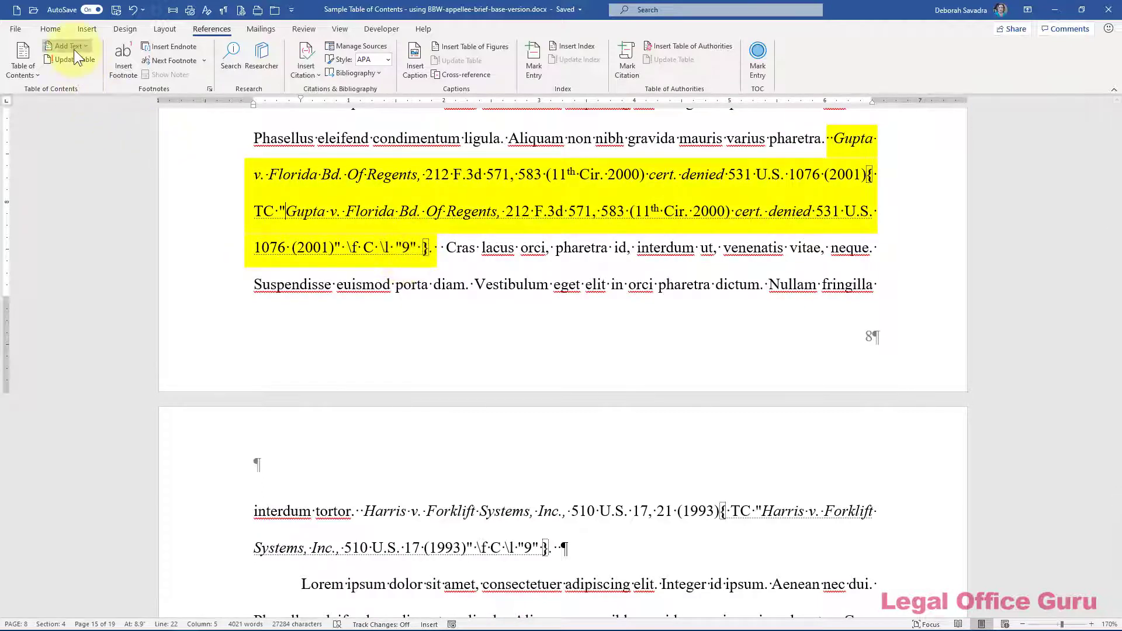
left_click(58, 27)
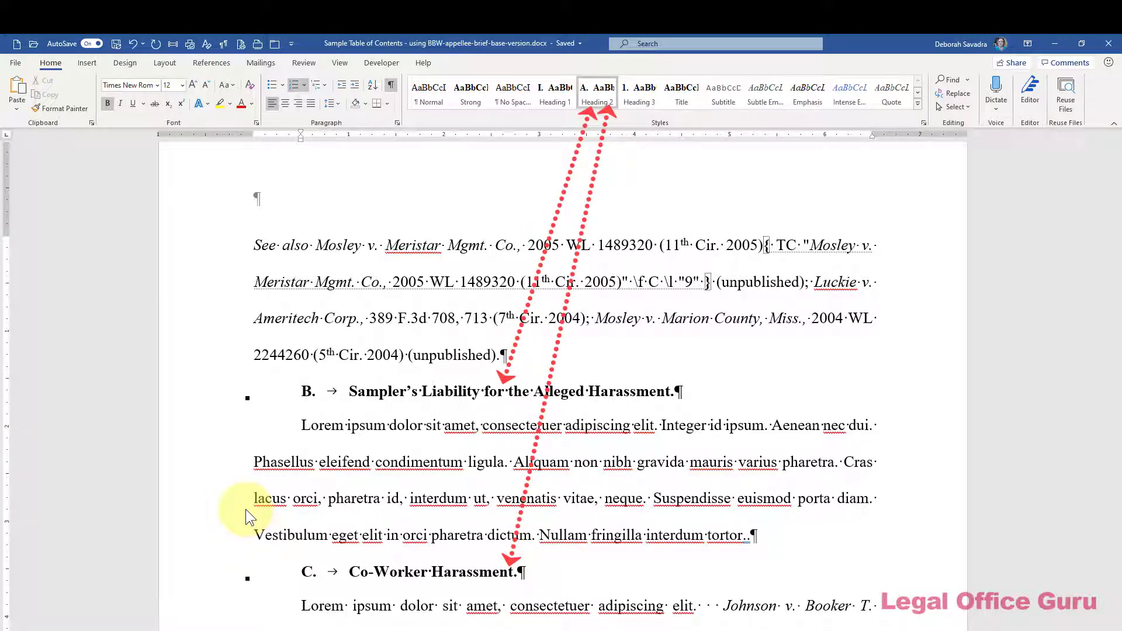
left_click(224, 63)
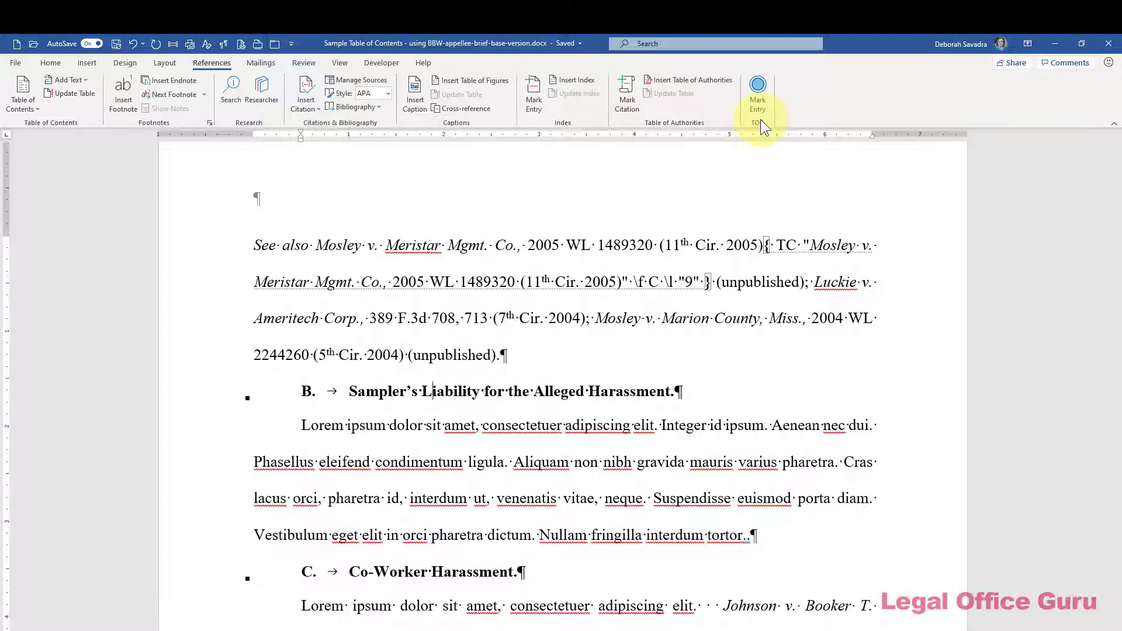
key("alt+shift+o")
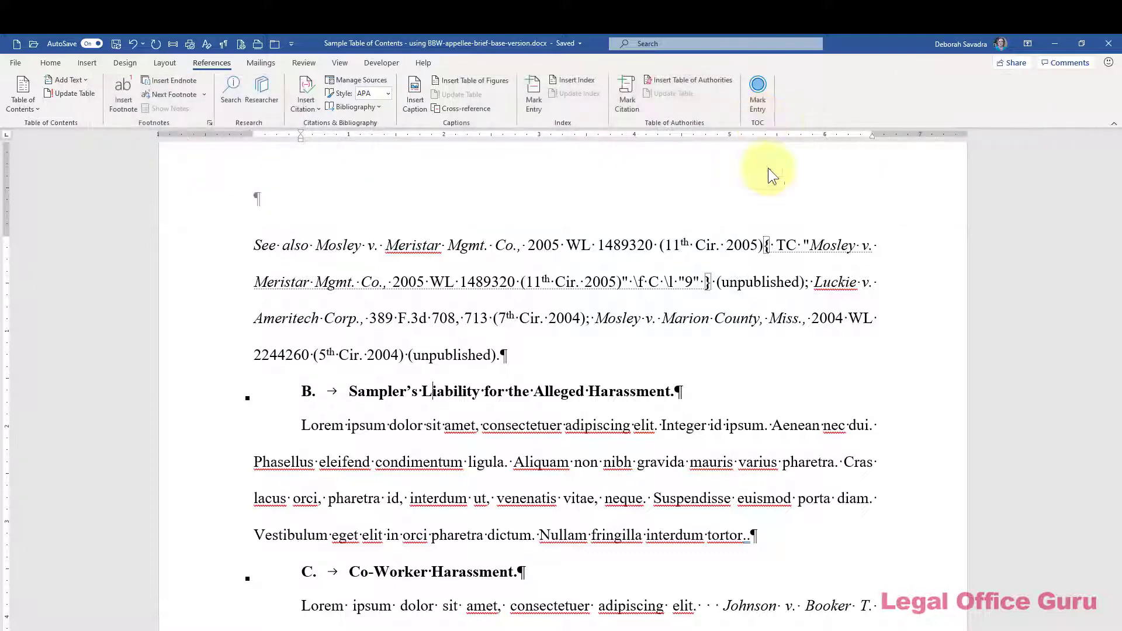
- Mark the Marion County citation, without its closing period, as a table of contents entry with table identifier C and level 9
left_click(594, 318)
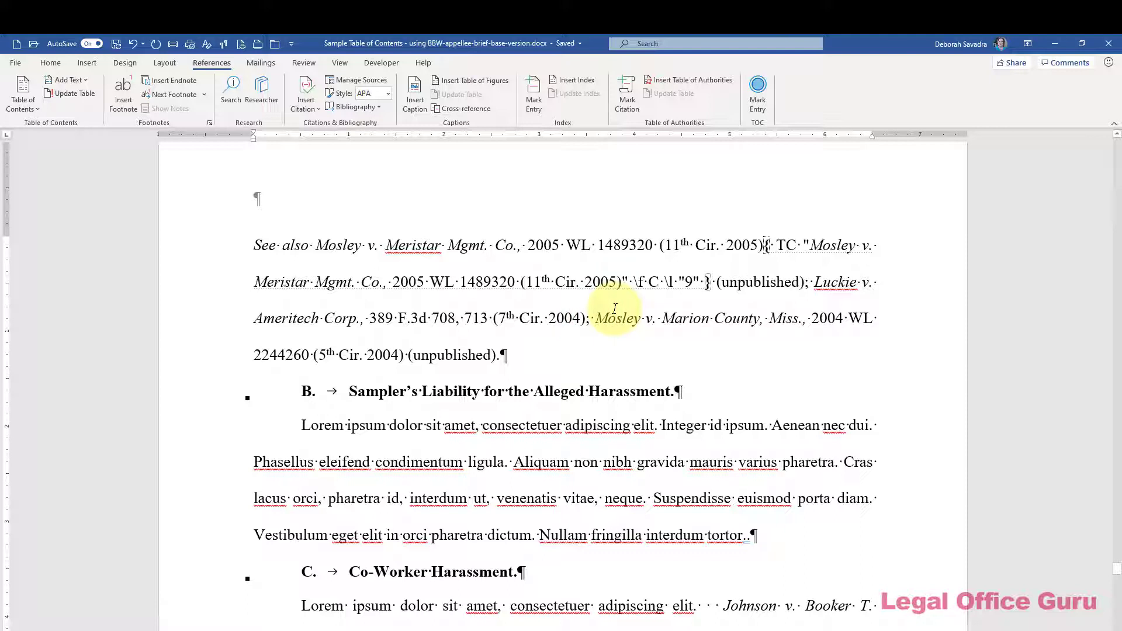
key("ctrl+shift+Down")
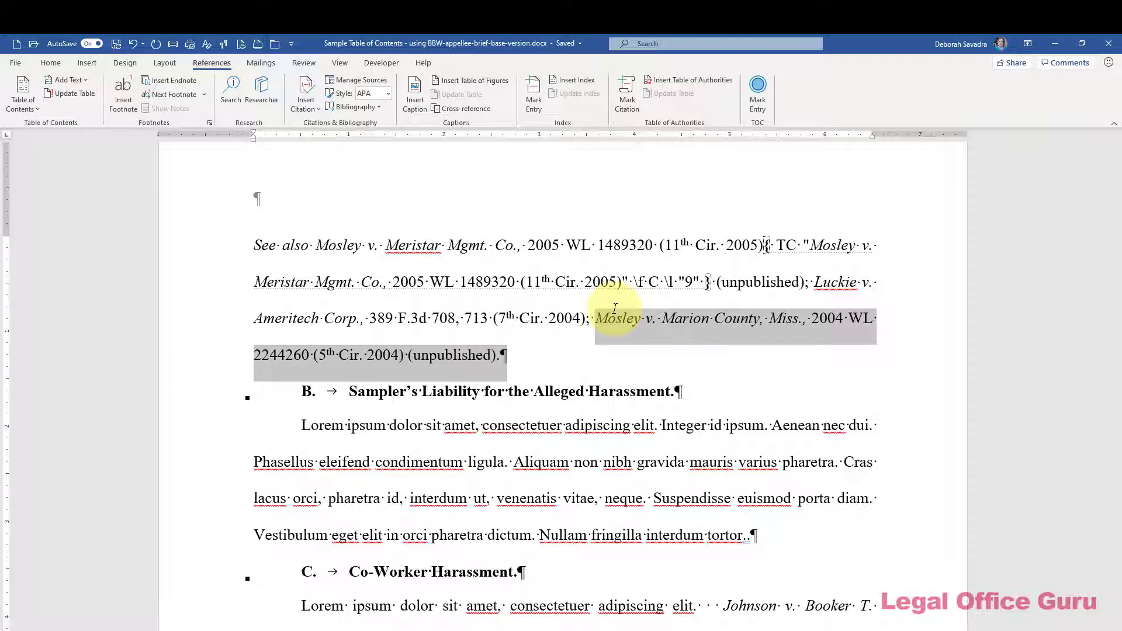
key("shift+Left")
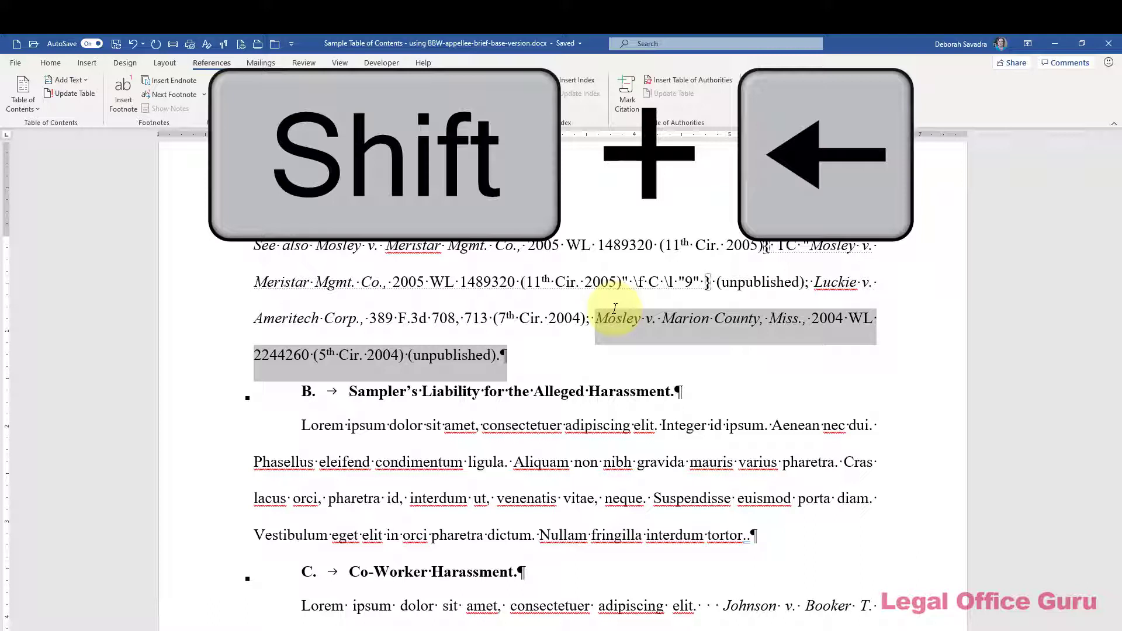
key("shift+Left")
key("shift+Left")
key("alt+shift+o")
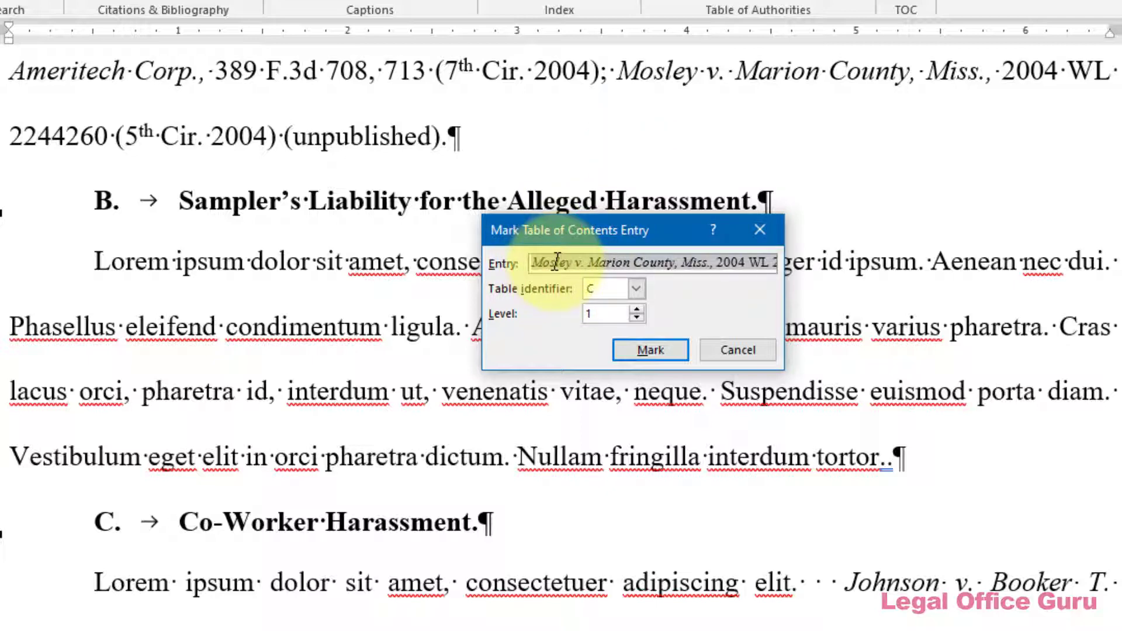
left_click(638, 288)
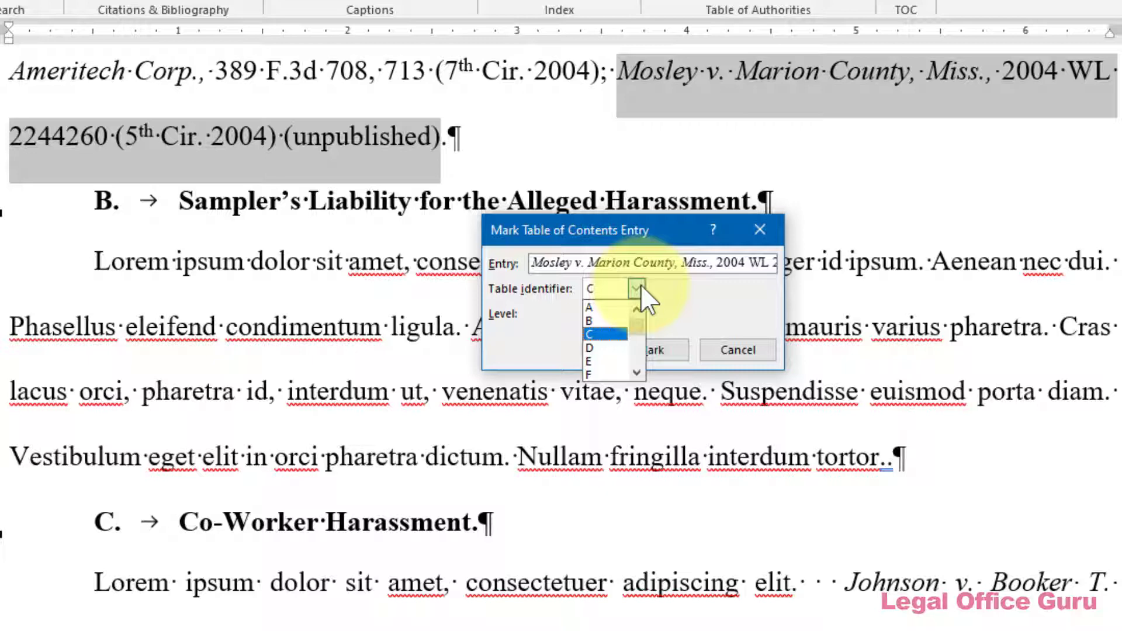
left_click(638, 287)
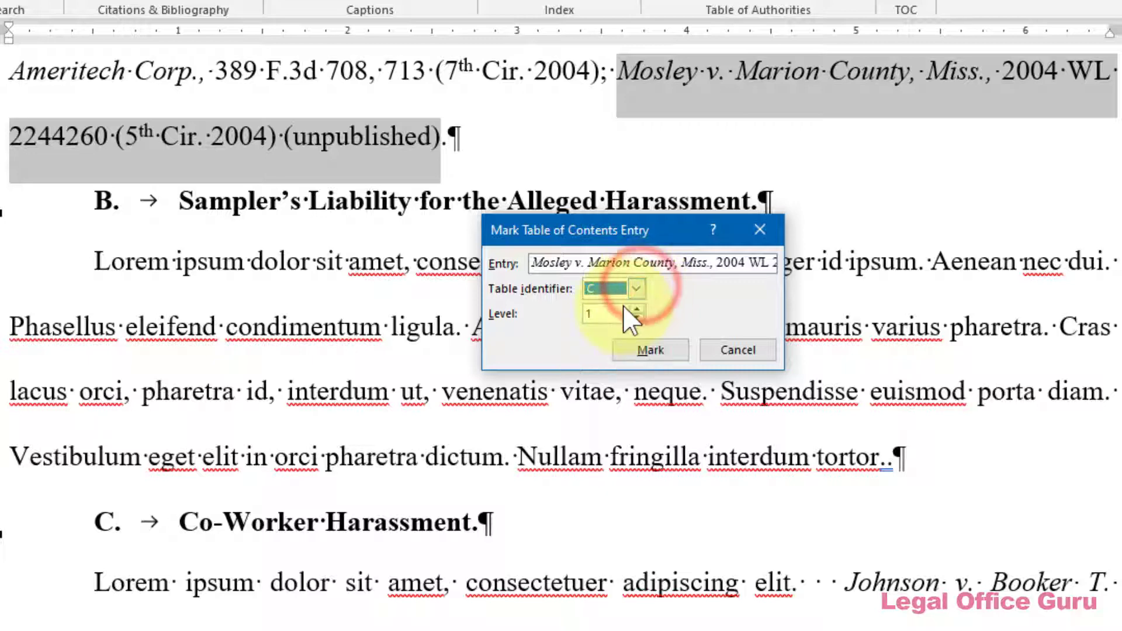
double_click(595, 315)
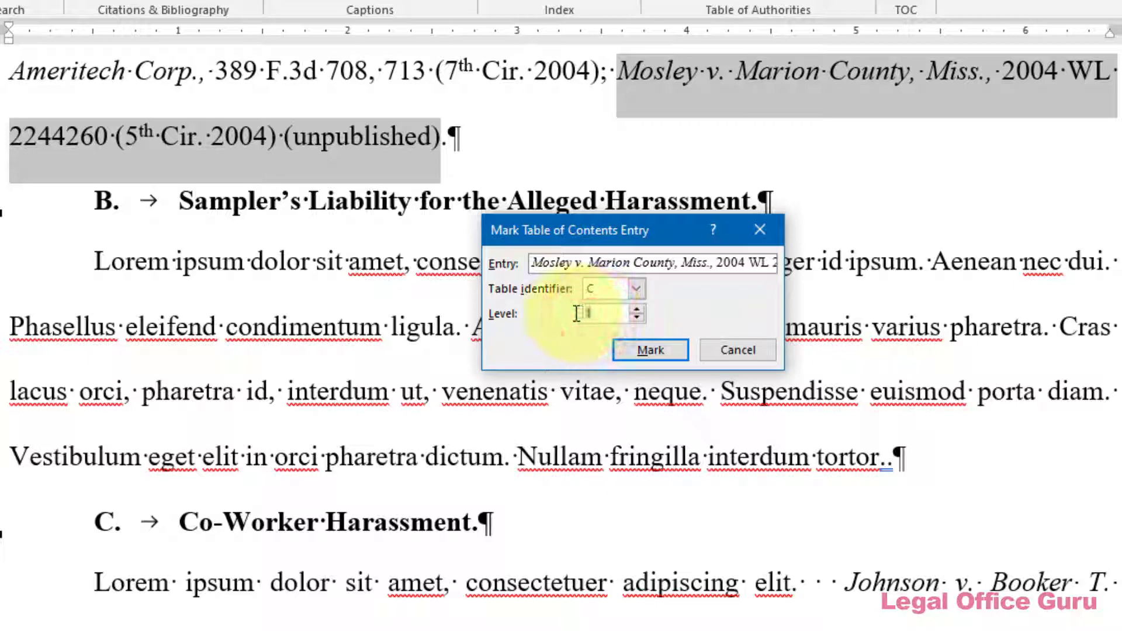
type("9")
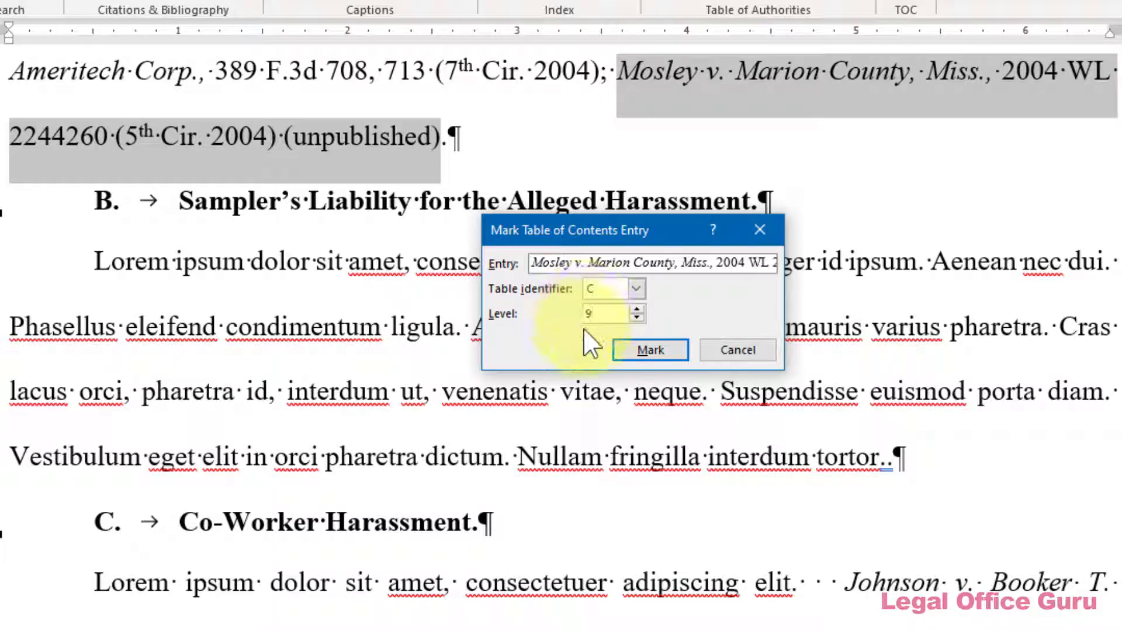
left_click(643, 351)
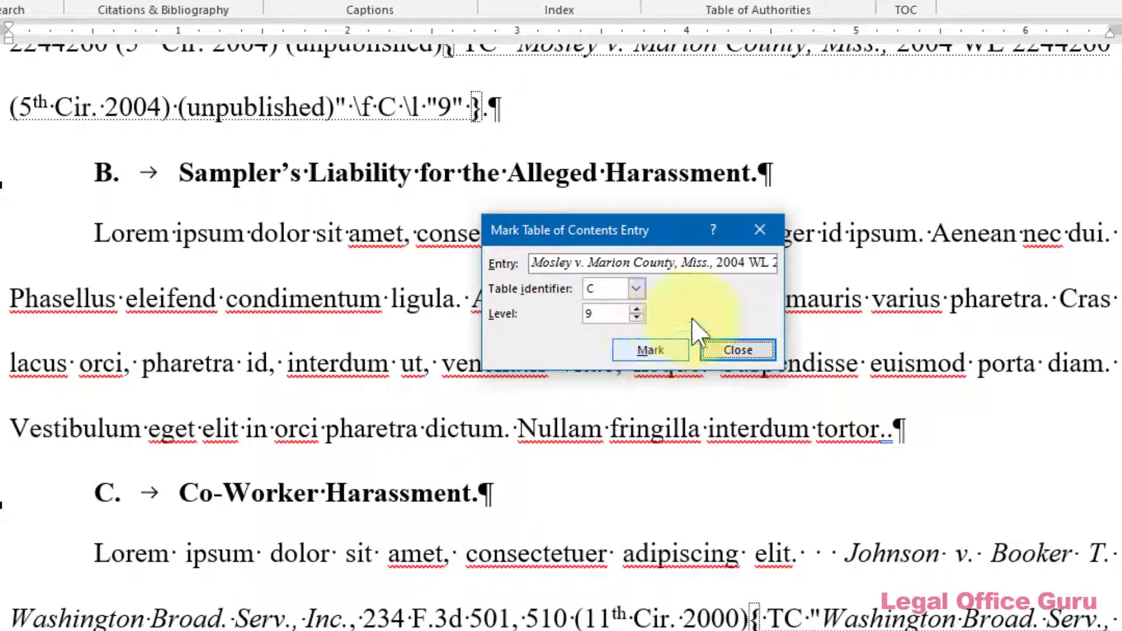
scroll(803, 278, "up", 2)
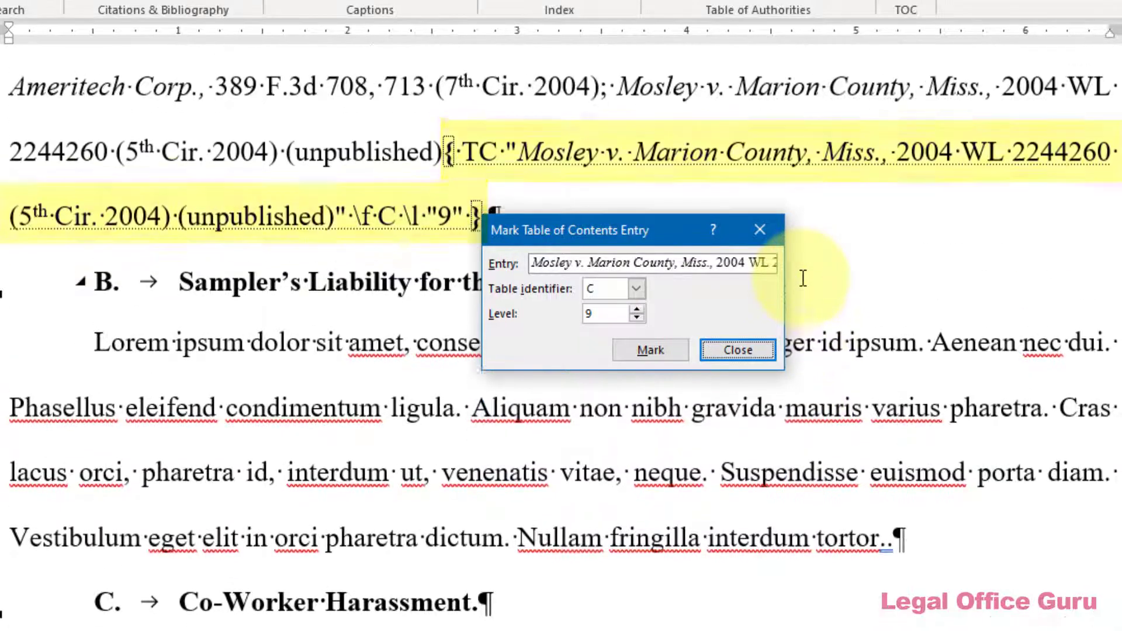
- Review the TC fields on the citations from heading B through heading IV, then close the entry marking dialog
left_click_drag(663, 237, 976, 242)
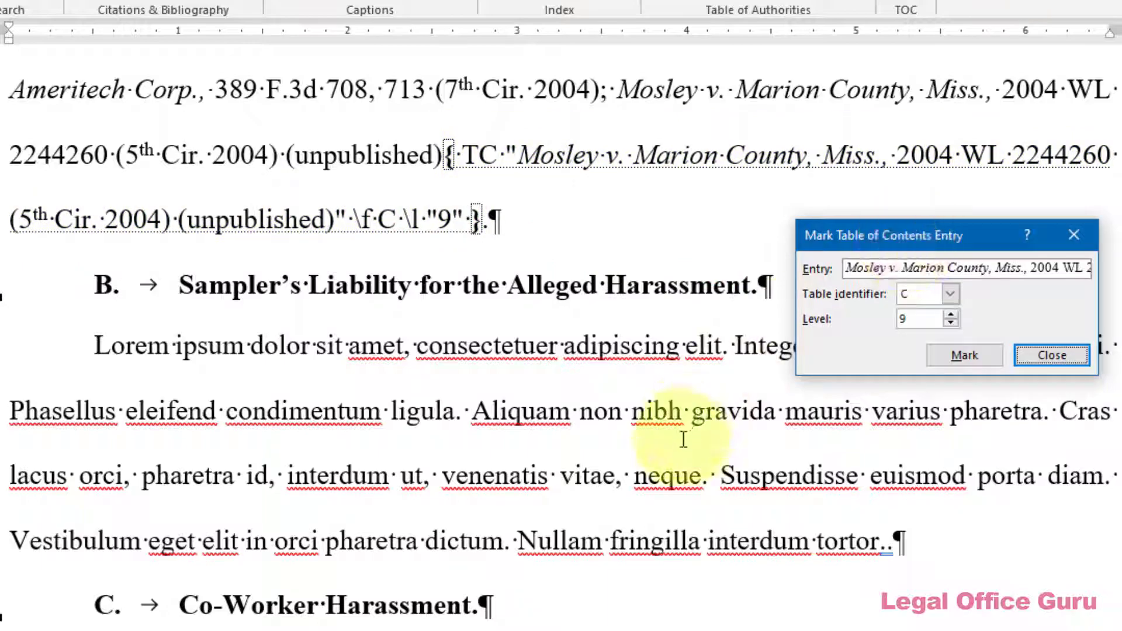
scroll(558, 577, "down", 7)
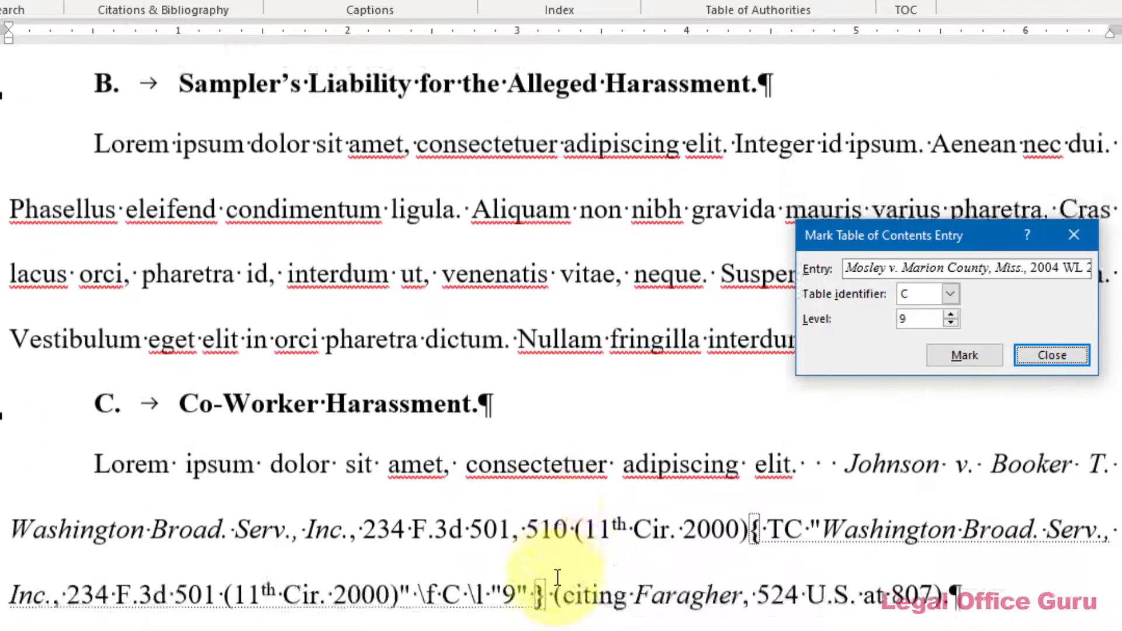
scroll(559, 578, "down", 20)
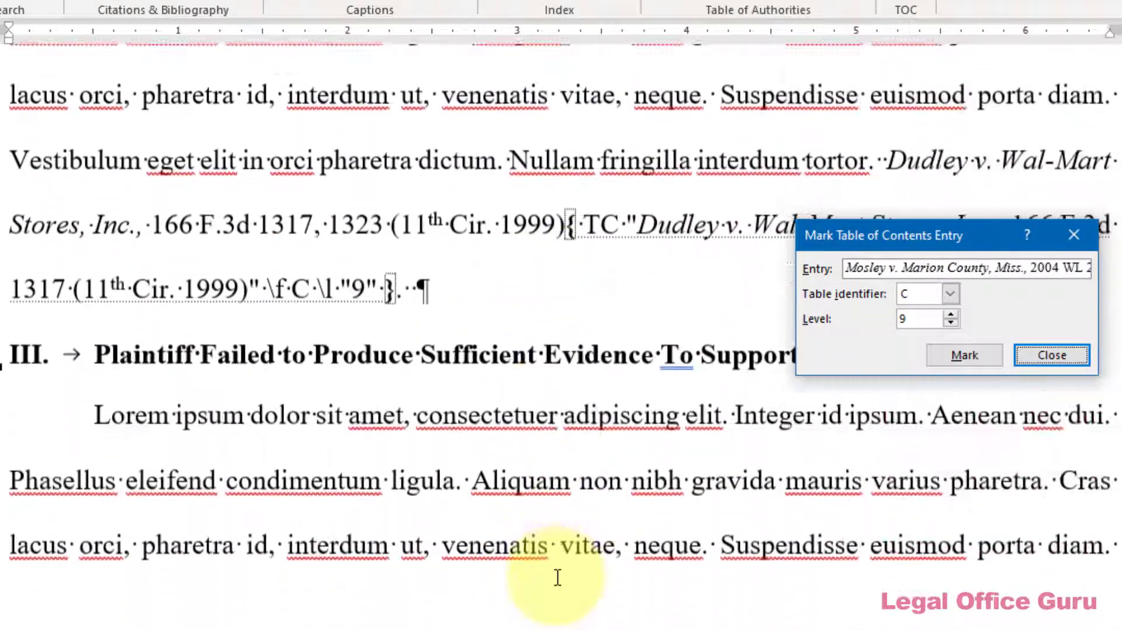
scroll(556, 577, "down", 3)
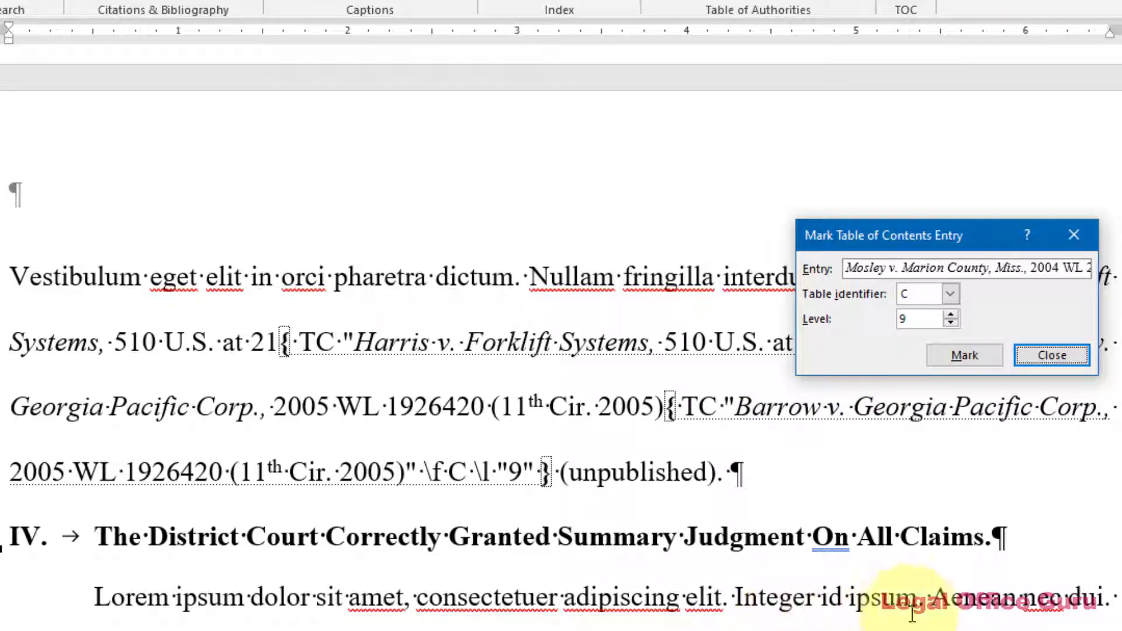
left_click(1052, 356)
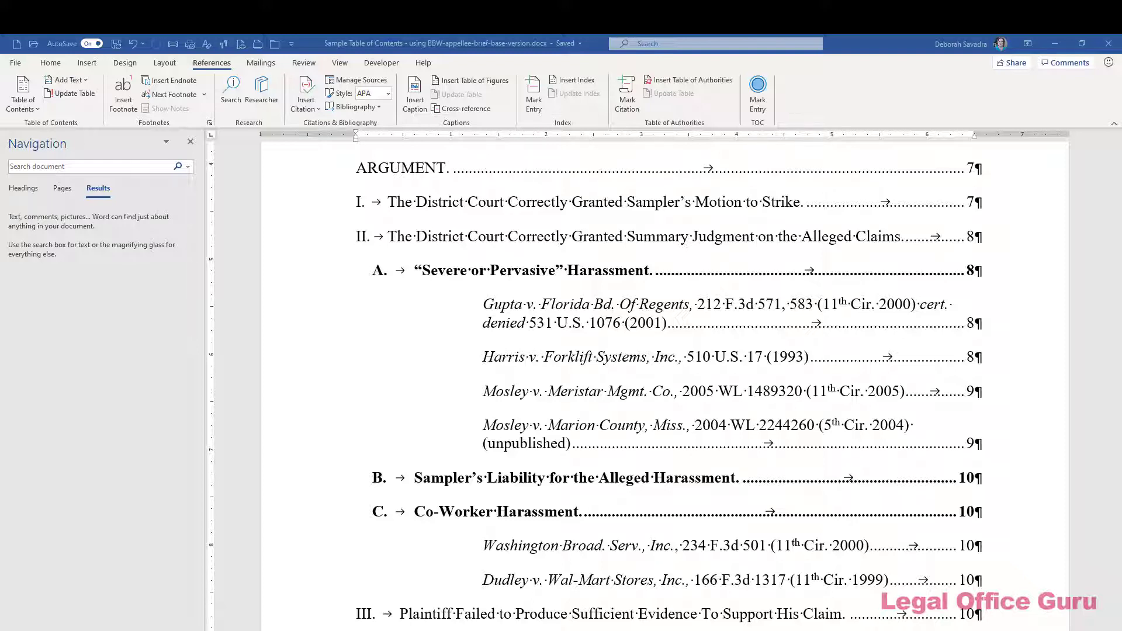
- Search the brief for the first party's name in the Forklift Systems case and go to its last occurrence, just above heading IV
left_click(147, 169)
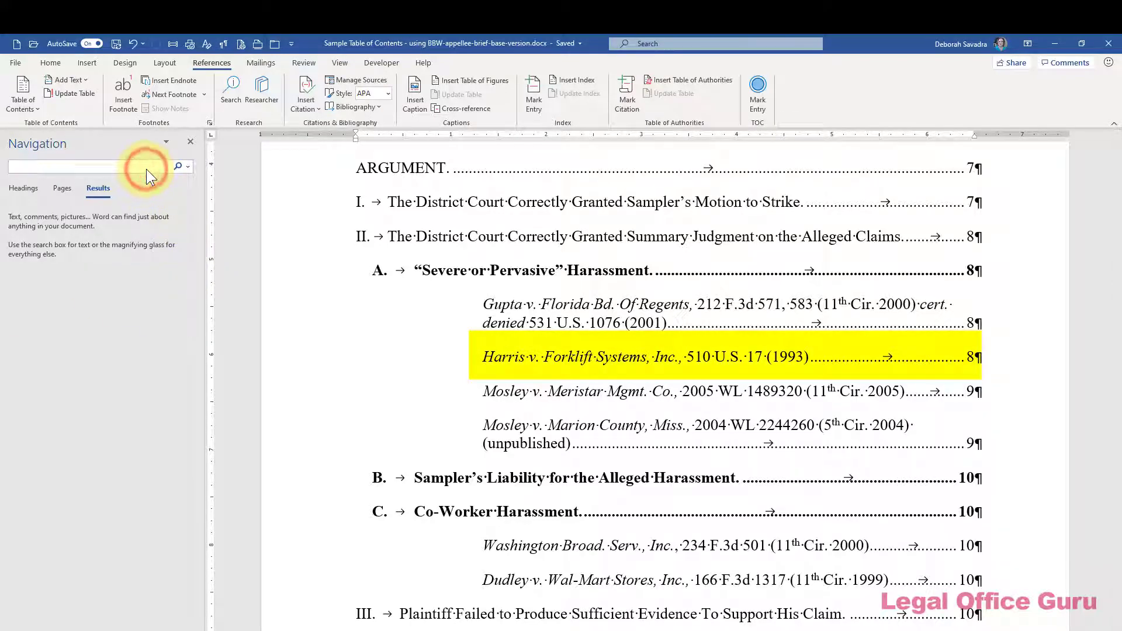
type("Harris")
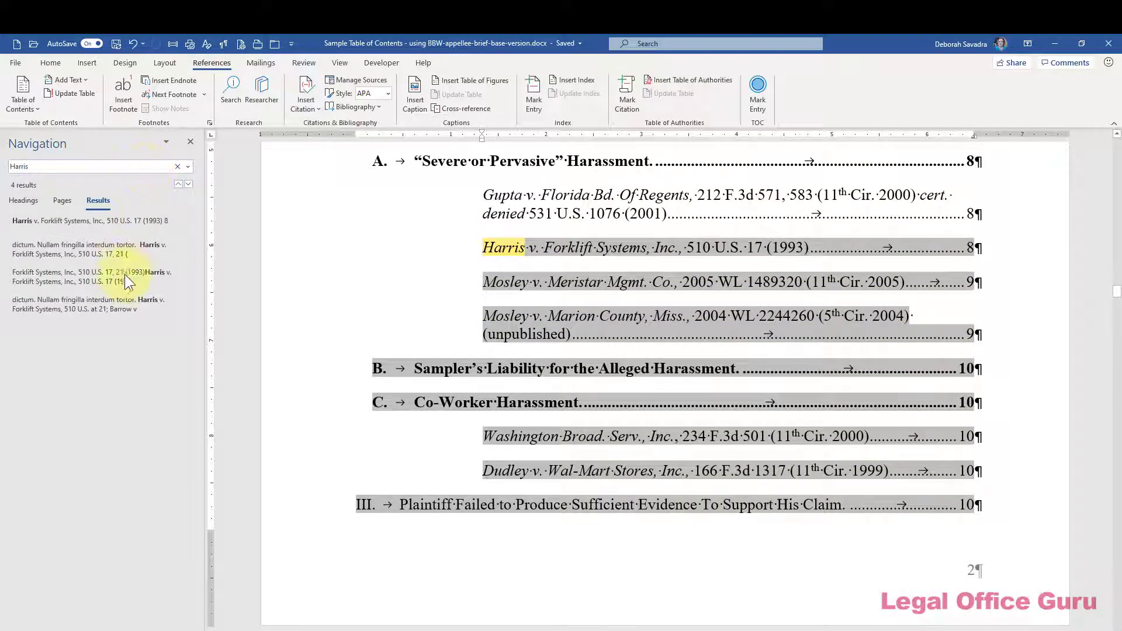
left_click(95, 303)
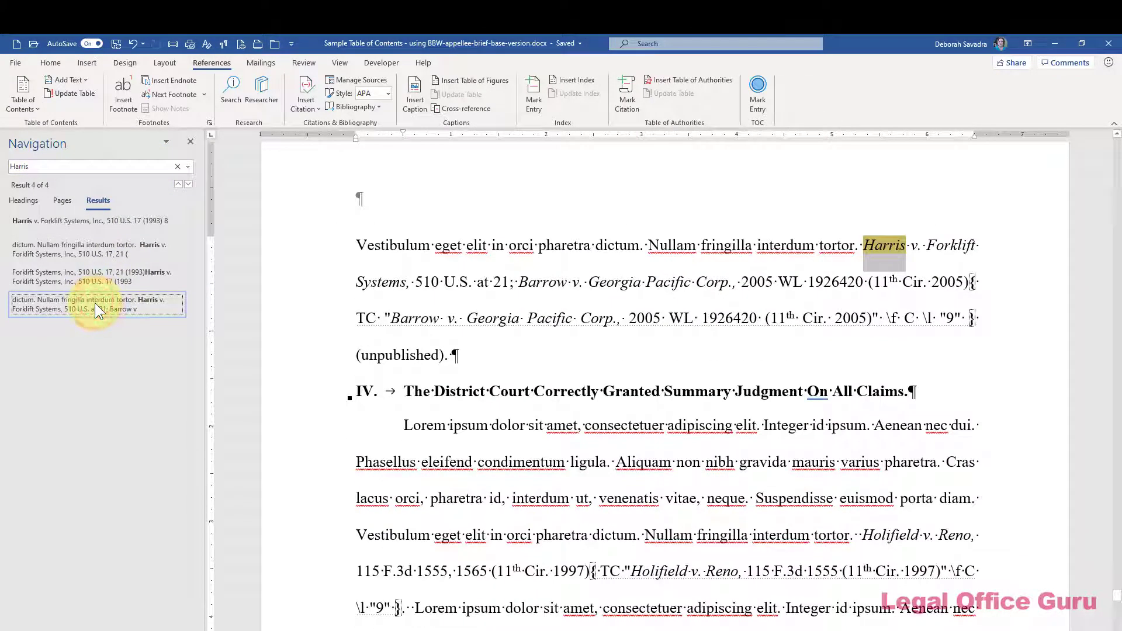
- Mark the Forklift Systems short citation above heading IV as a table of contents entry ending "510 U.S. 17 (1993)", with identifier C and level 1
left_click(864, 243)
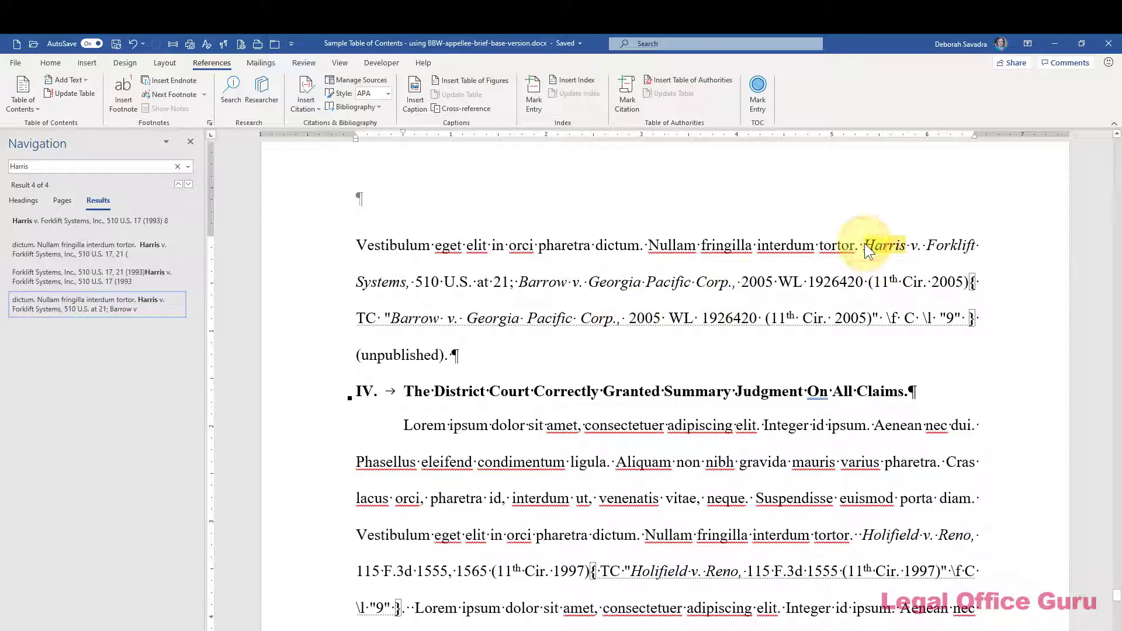
key("ctrl+shift+Right")
key("ctrl+shift+Right")
key("ctrl+shift+Right")
key("ctrl+shift+Right")
key("ctrl+shift+Right")
key("ctrl+shift+Right")
key("ctrl+shift+Right")
key("ctrl+shift+Right")
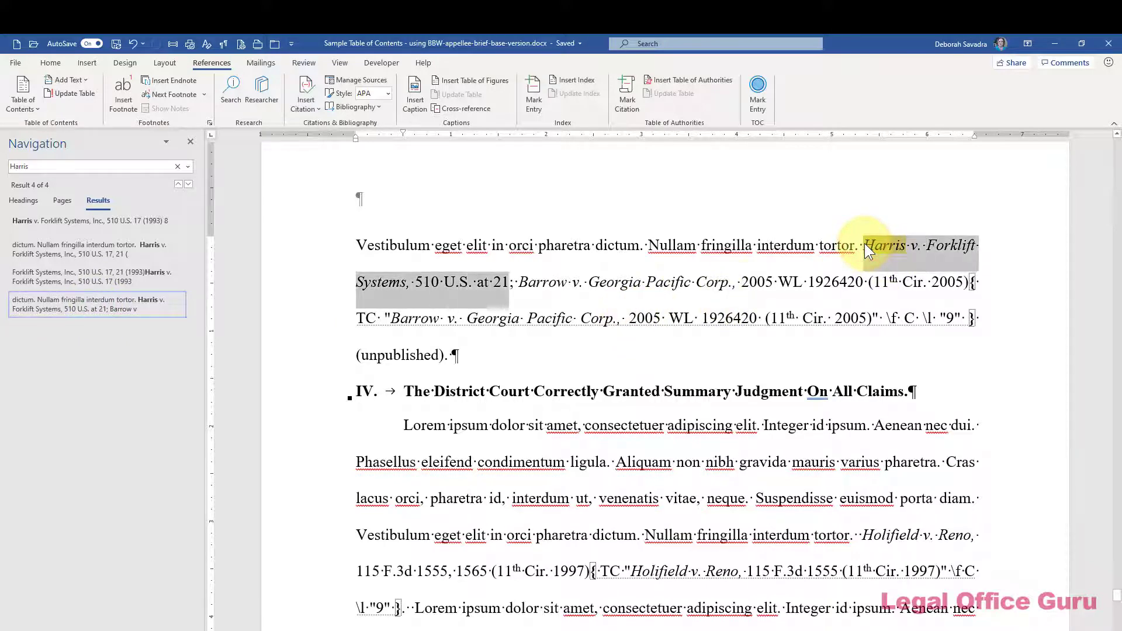
key("alt+shift+o")
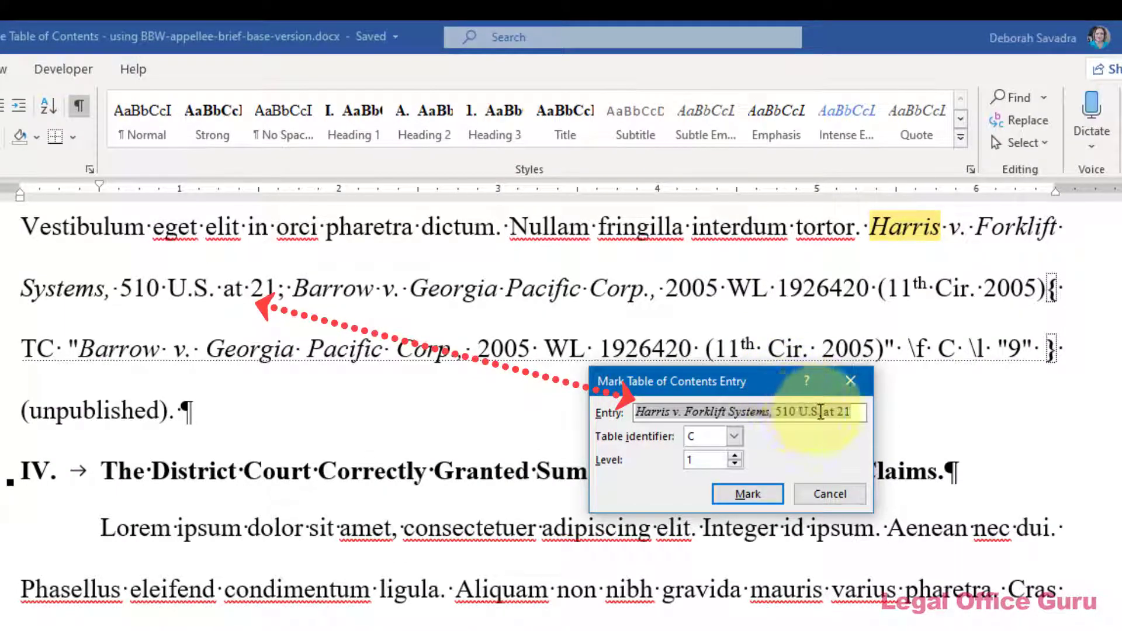
left_click(824, 412)
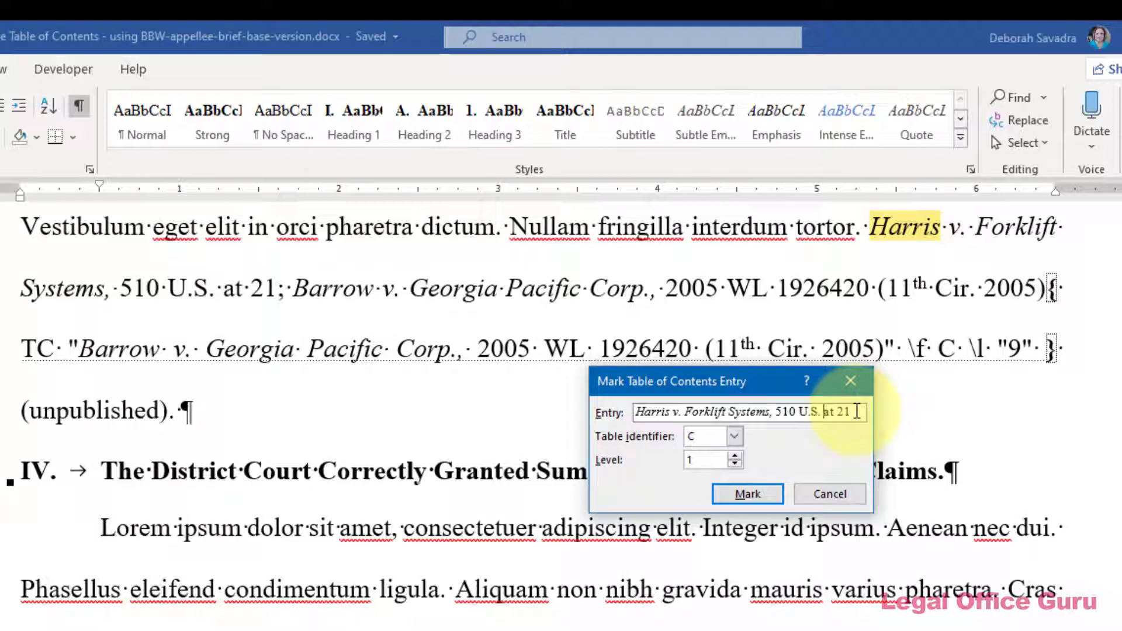
key("Delete")
key("Delete")
key("Delete")
key("Delete")
key("Delete")
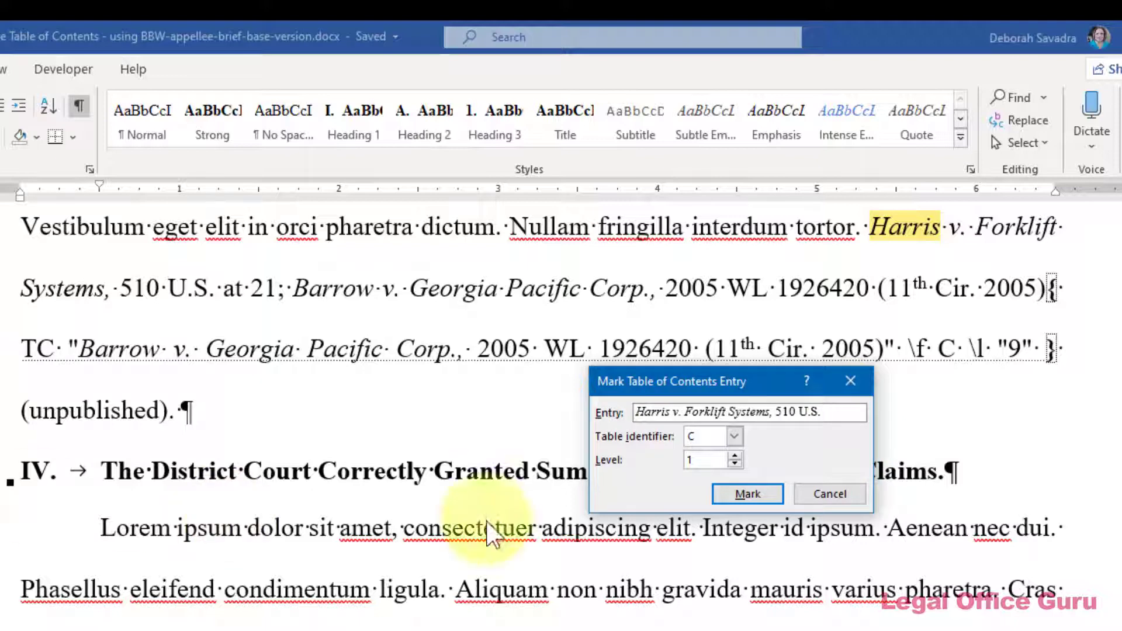
left_click(830, 411)
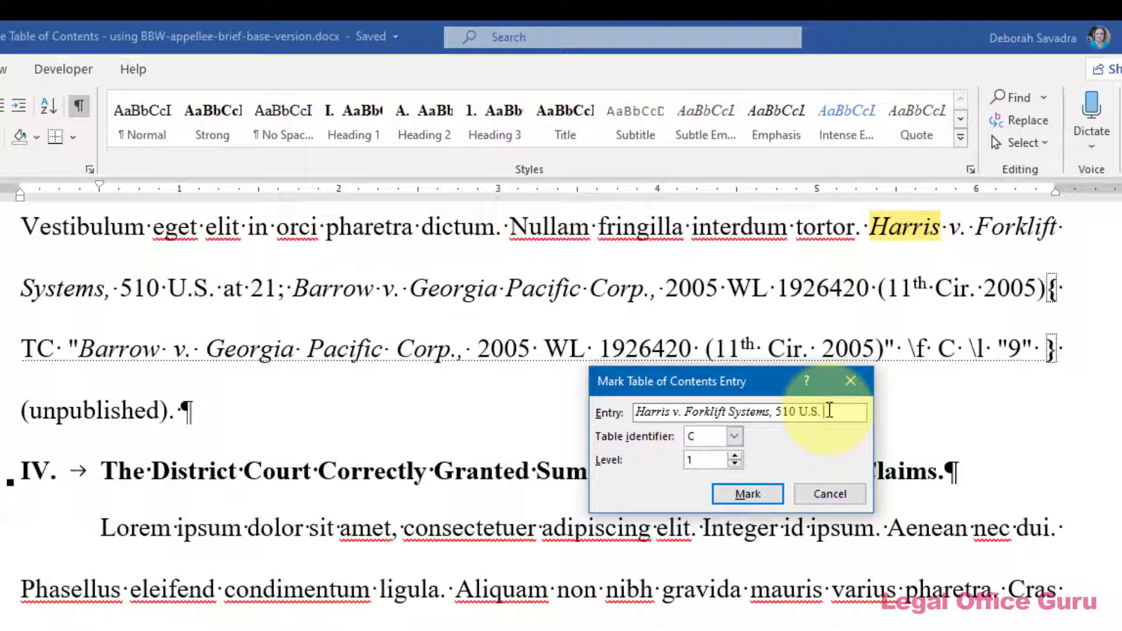
type("17 (1993)")
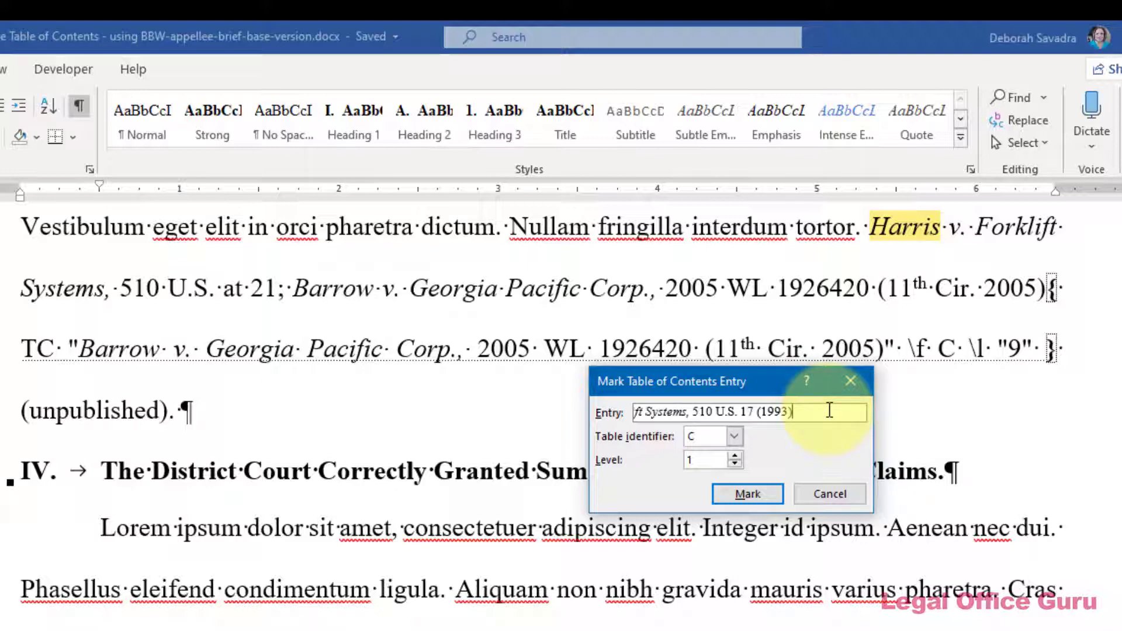
left_click(741, 491)
left_click(820, 491)
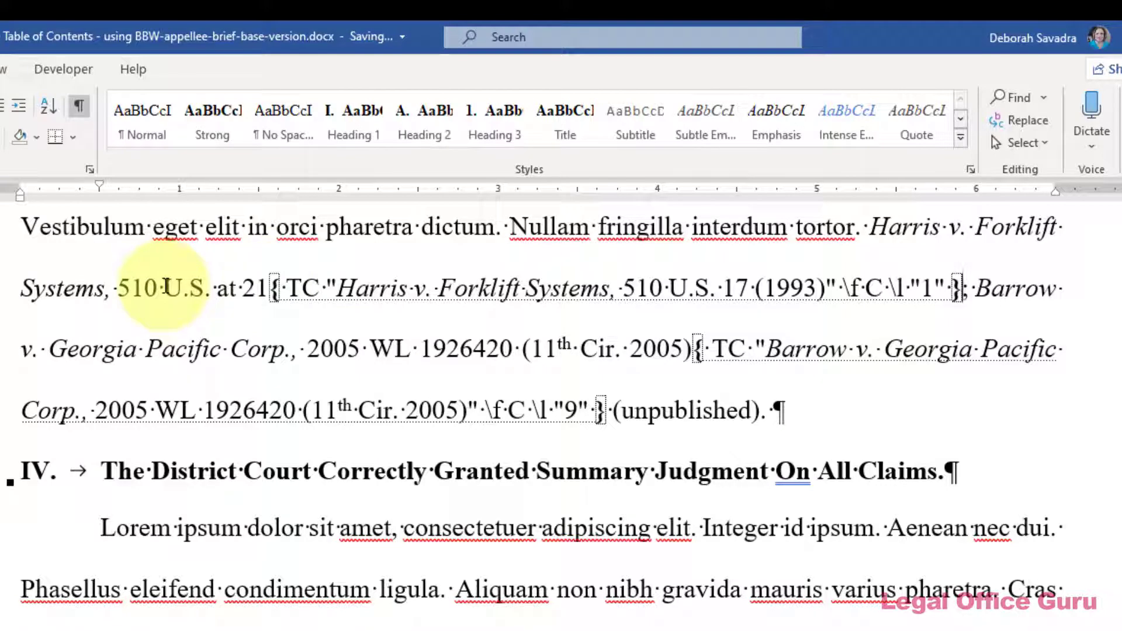
- Delete the level 1 TC field inserted after the Forklift Systems short citation
left_click(270, 287)
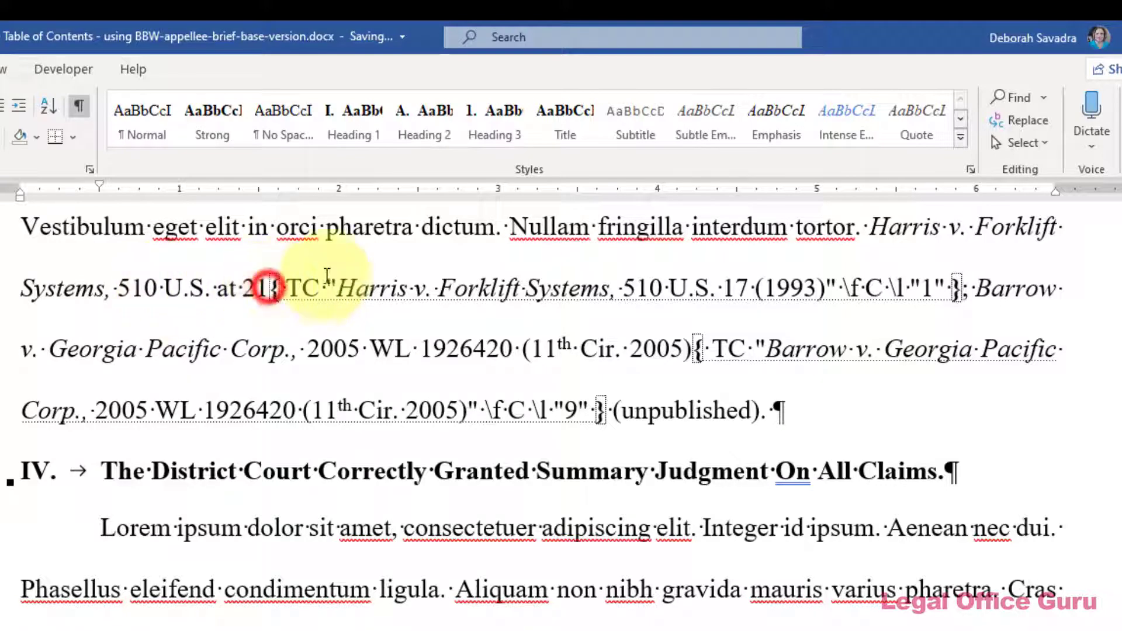
left_click(272, 286)
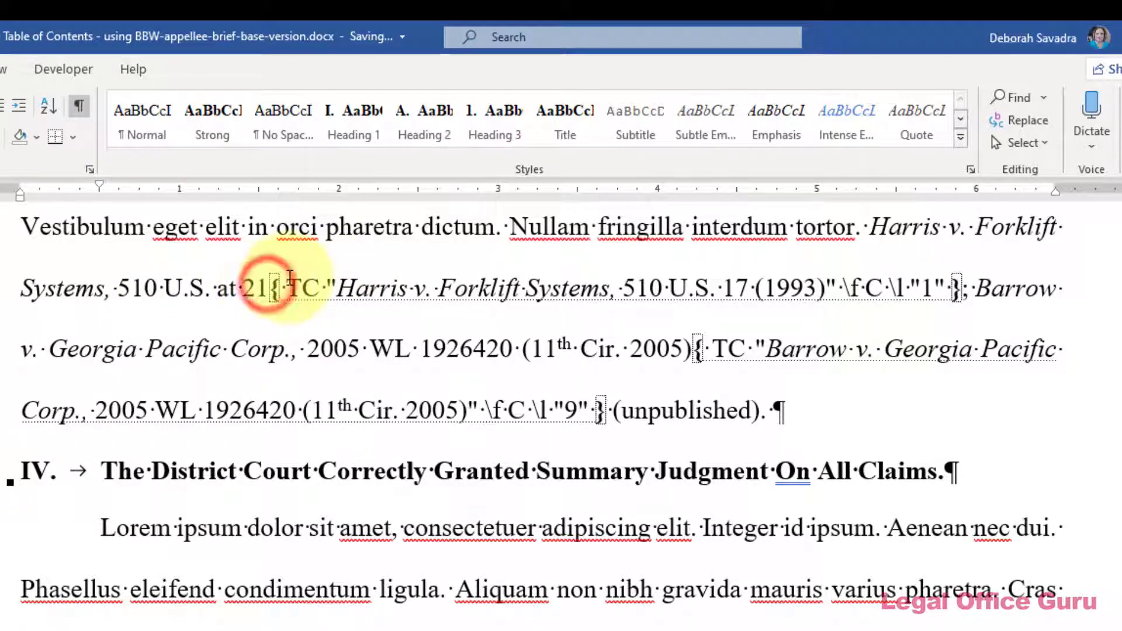
key("Delete")
key("Delete")
- Mark the whole Forklift Systems short citation above heading IV as a table of contents entry with identifier C and level 9
left_click(270, 286)
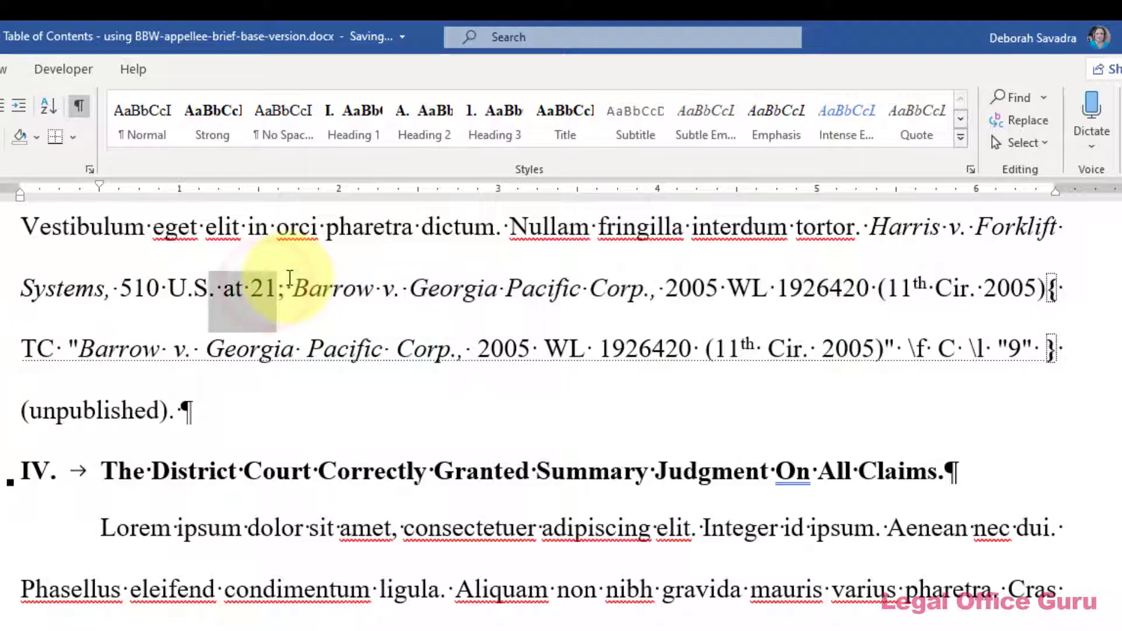
key("ctrl+shift+Left")
key("ctrl+shift+Left")
key("ctrl+shift+Left")
key("ctrl+shift+Left")
key("ctrl+shift+Left")
key("ctrl+shift+Left")
key("ctrl+shift+Left")
key("alt+shift+o")
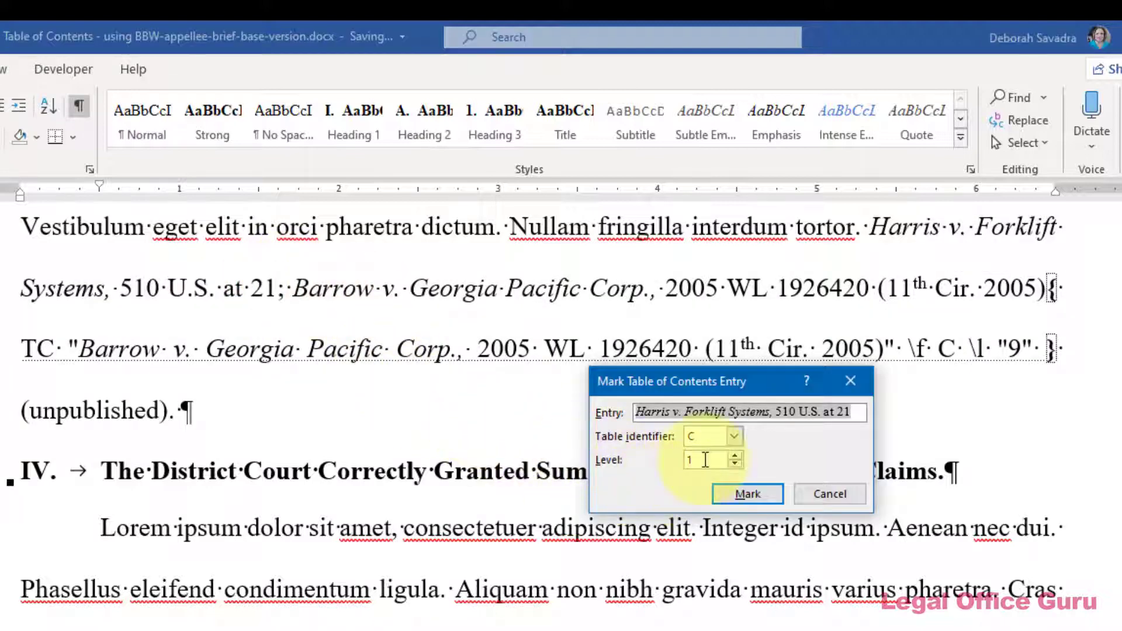
left_click(681, 458)
double_click(701, 456)
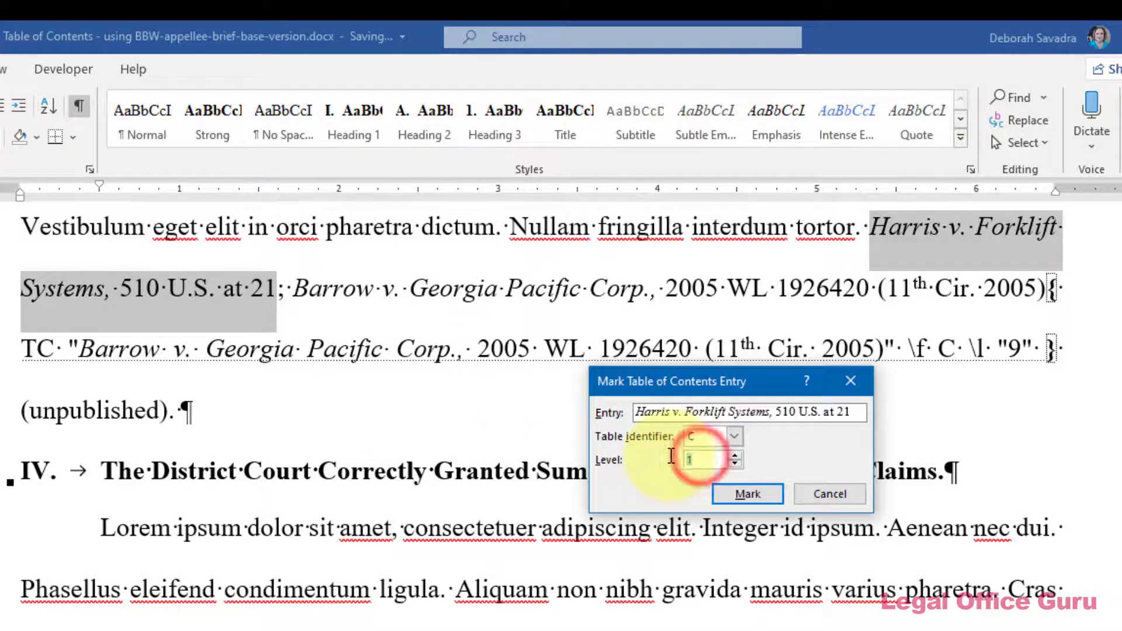
type("9")
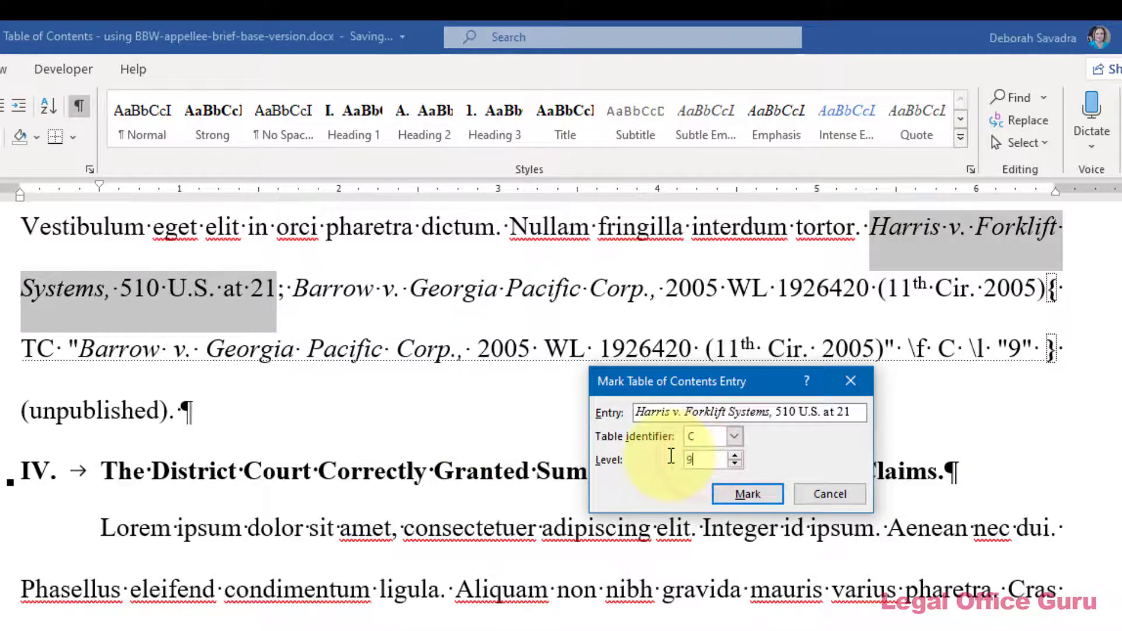
left_click(748, 493)
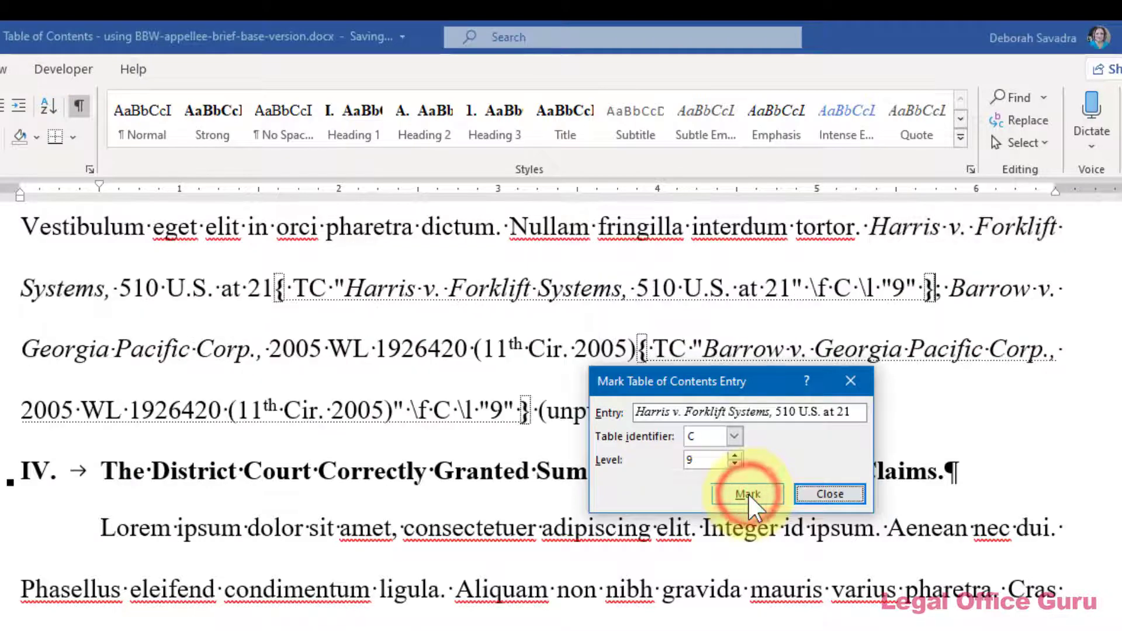
left_click(805, 494)
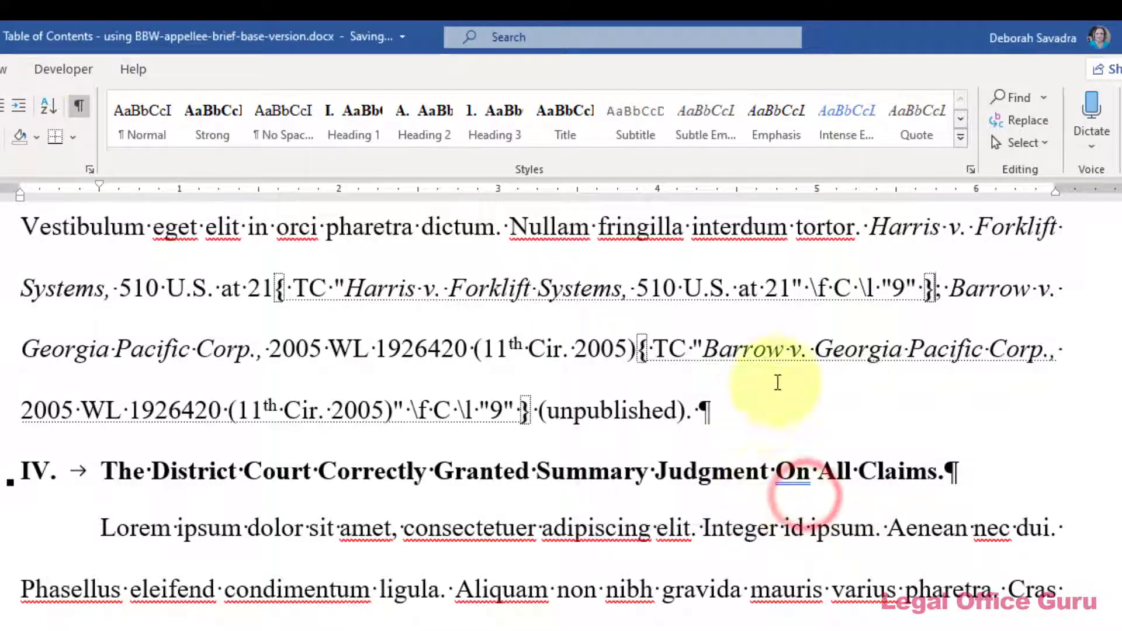
- Replace "at 21" with "17 (1993)" in the new Forklift Systems TC field
left_click_drag(738, 287, 795, 286)
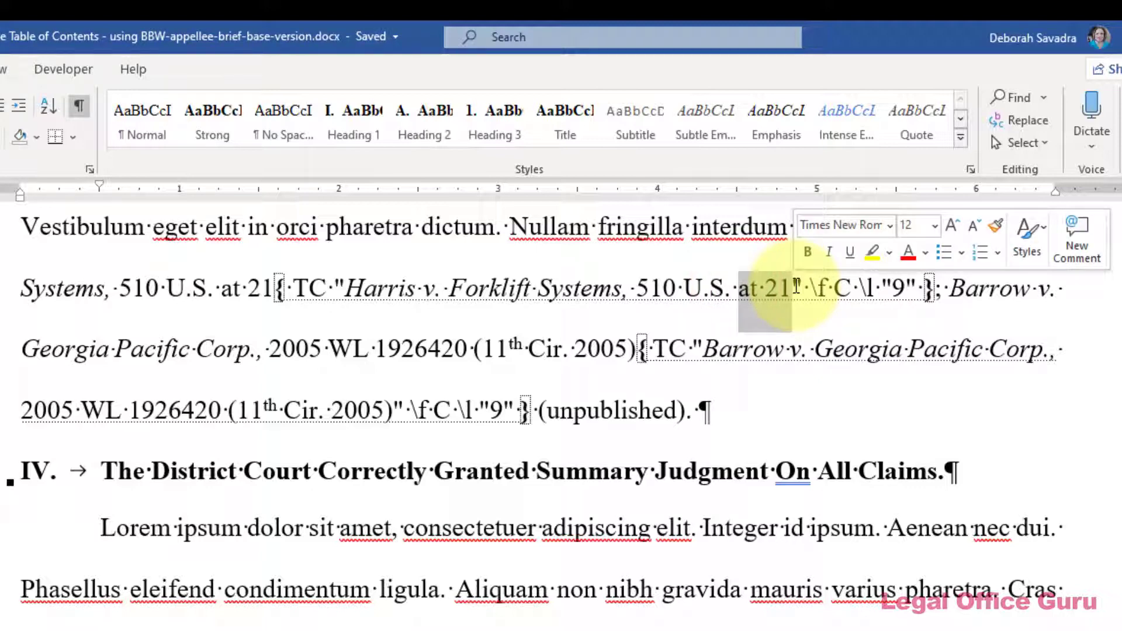
type("17 (199")
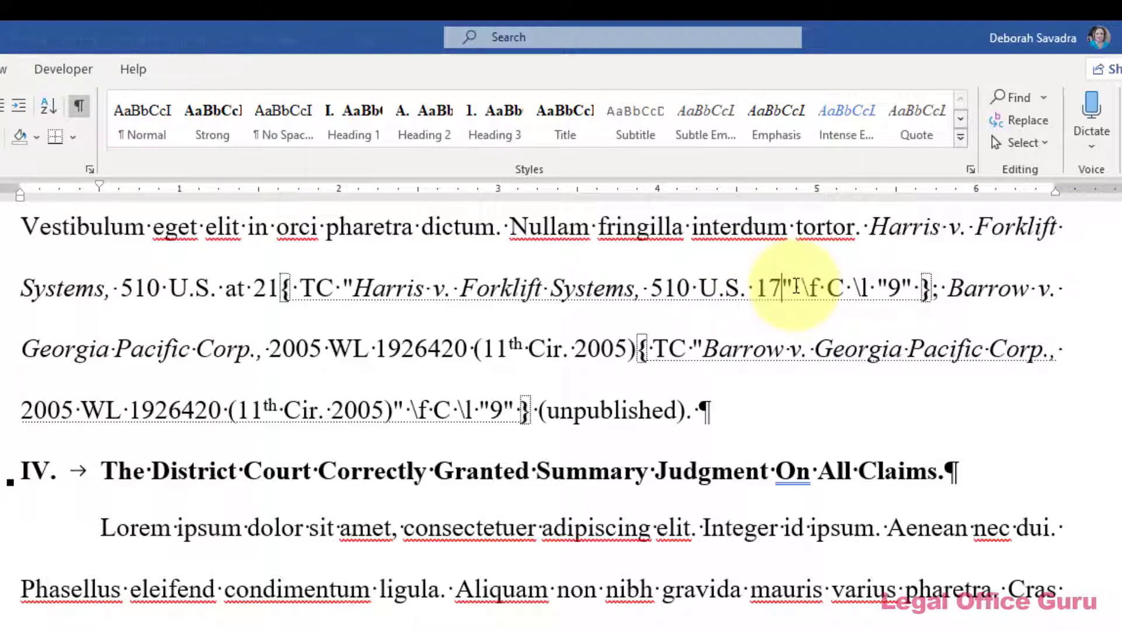
type("3)")
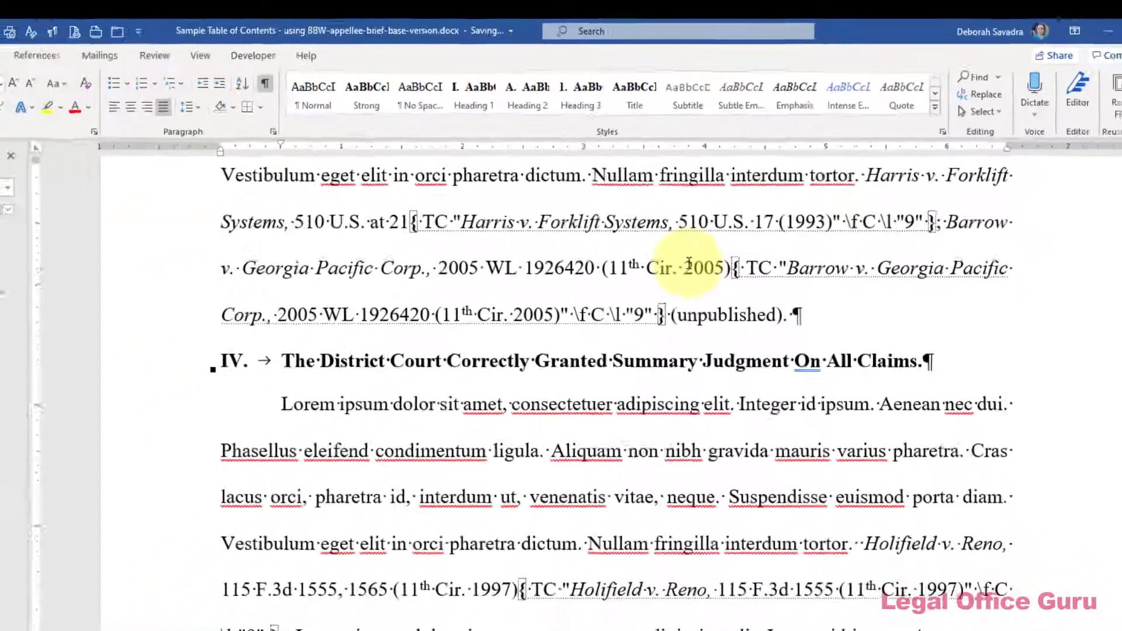
- Go to the bookmark TOC at the start of the points and authorities table
key("ctrl+g")
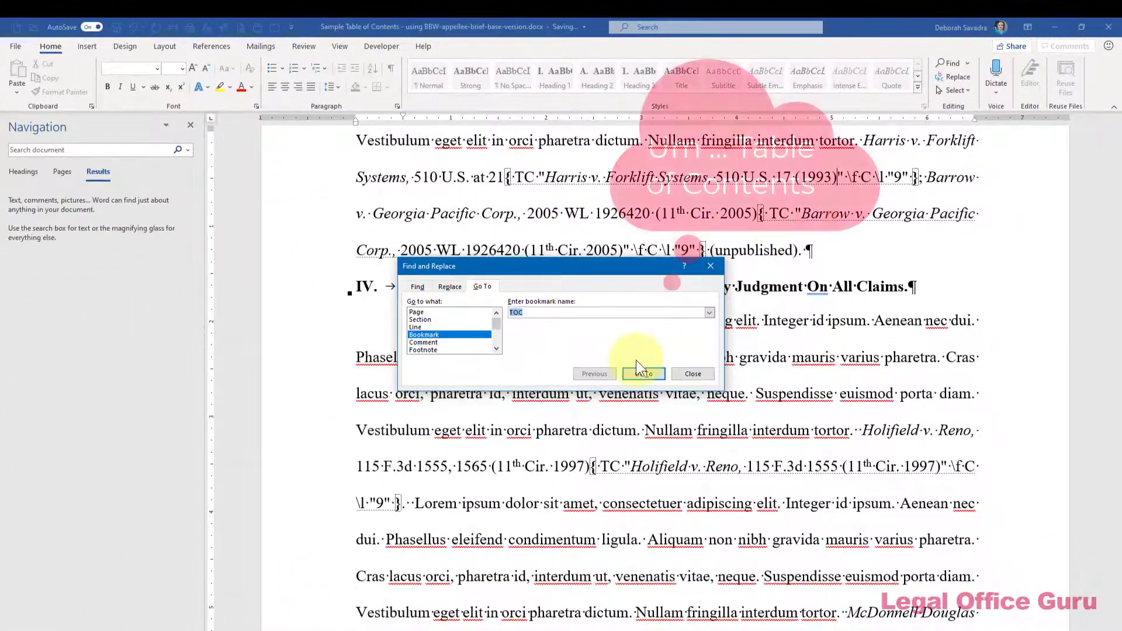
left_click(645, 374)
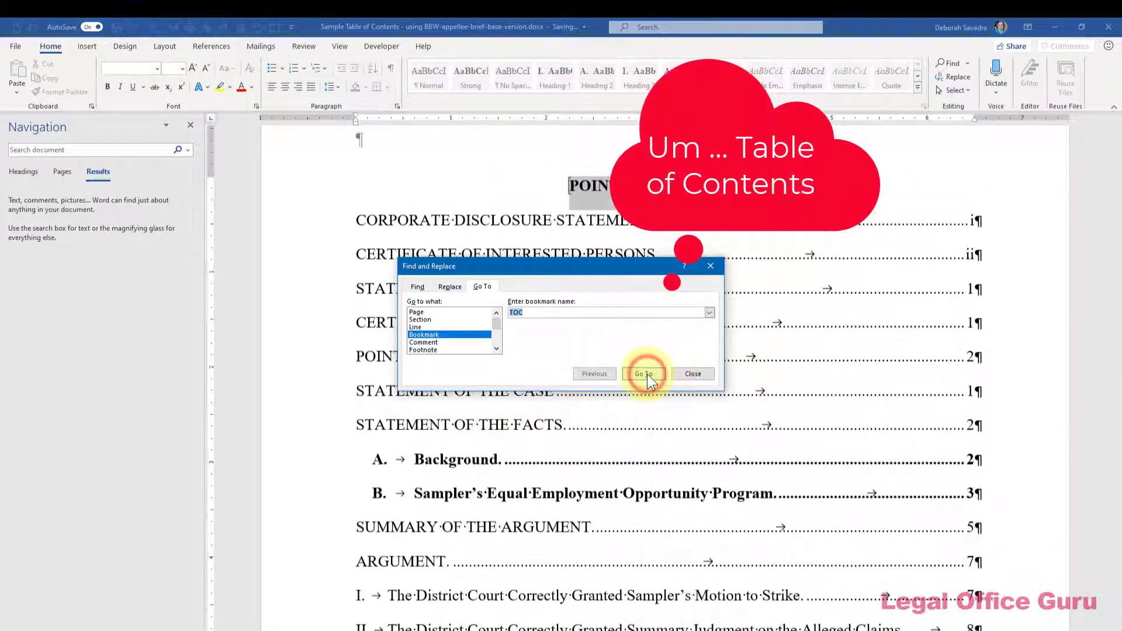
left_click(682, 373)
scroll(624, 419, "down", 1)
scroll(624, 419, "down", 1)
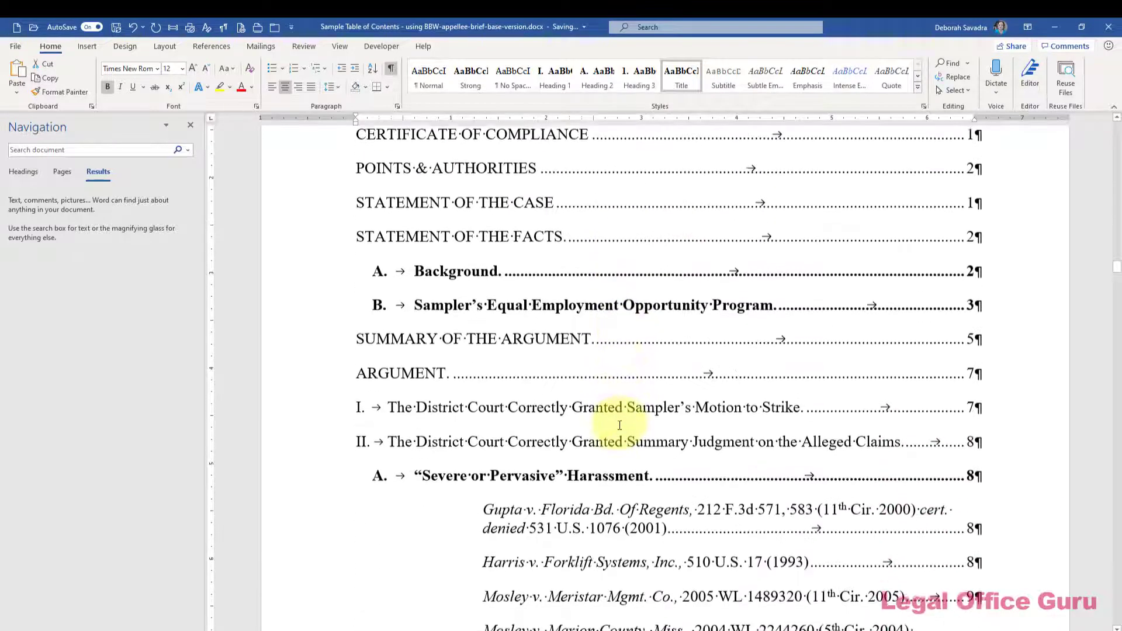
- Update the entire points and authorities table and check its citation entries through heading IV
left_click(624, 408)
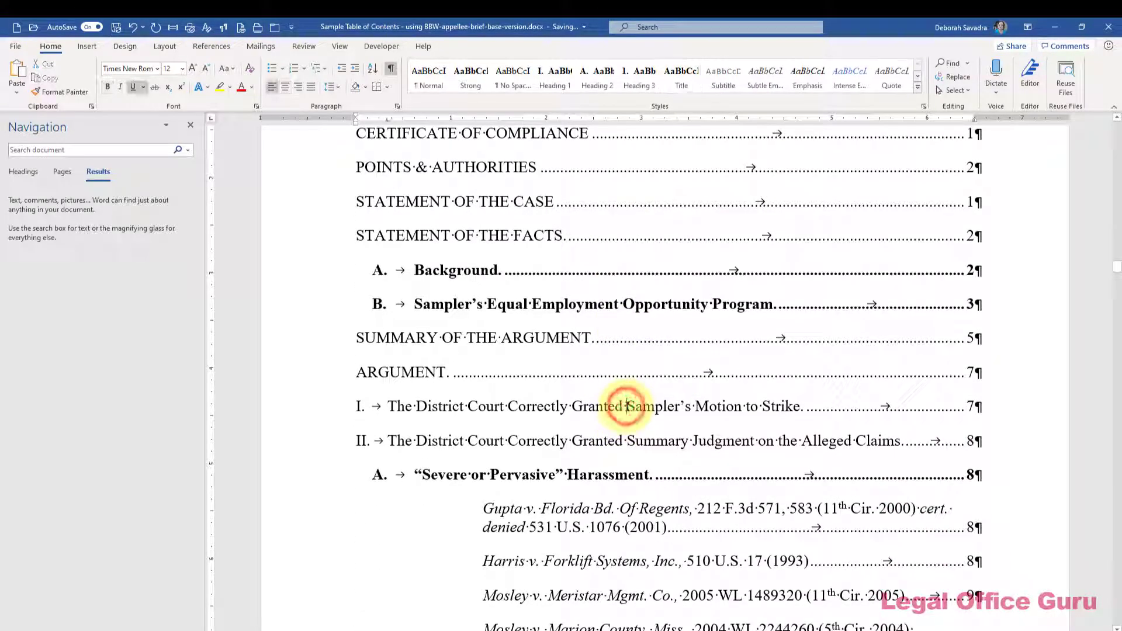
key("F9")
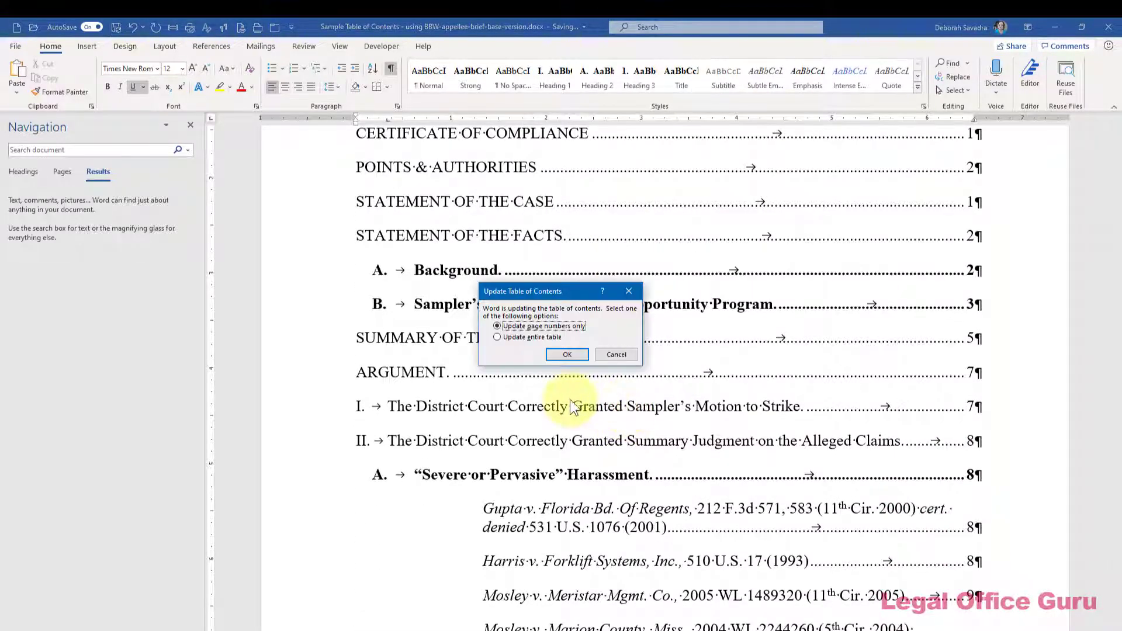
left_click(557, 344)
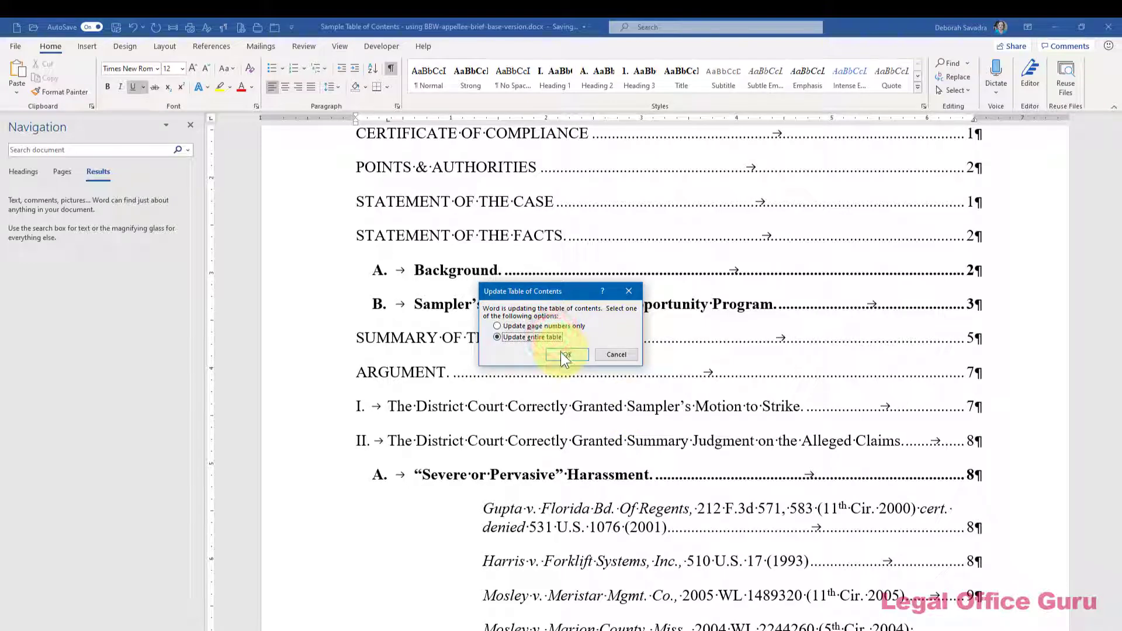
left_click(560, 351)
scroll(584, 380, "down", 3)
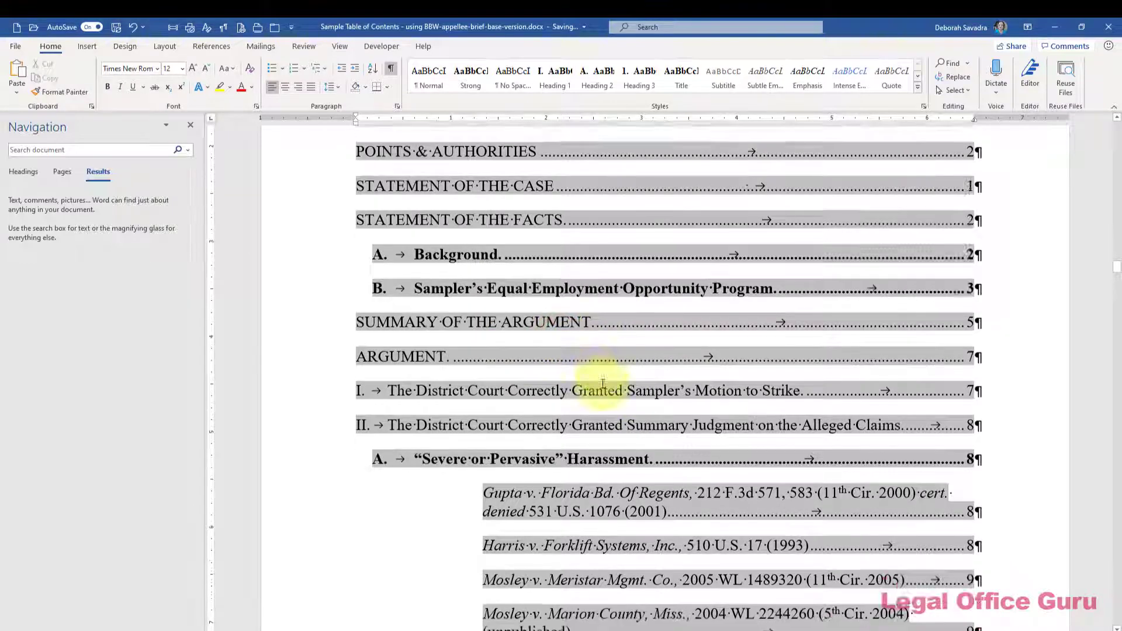
scroll(602, 383, "down", 8)
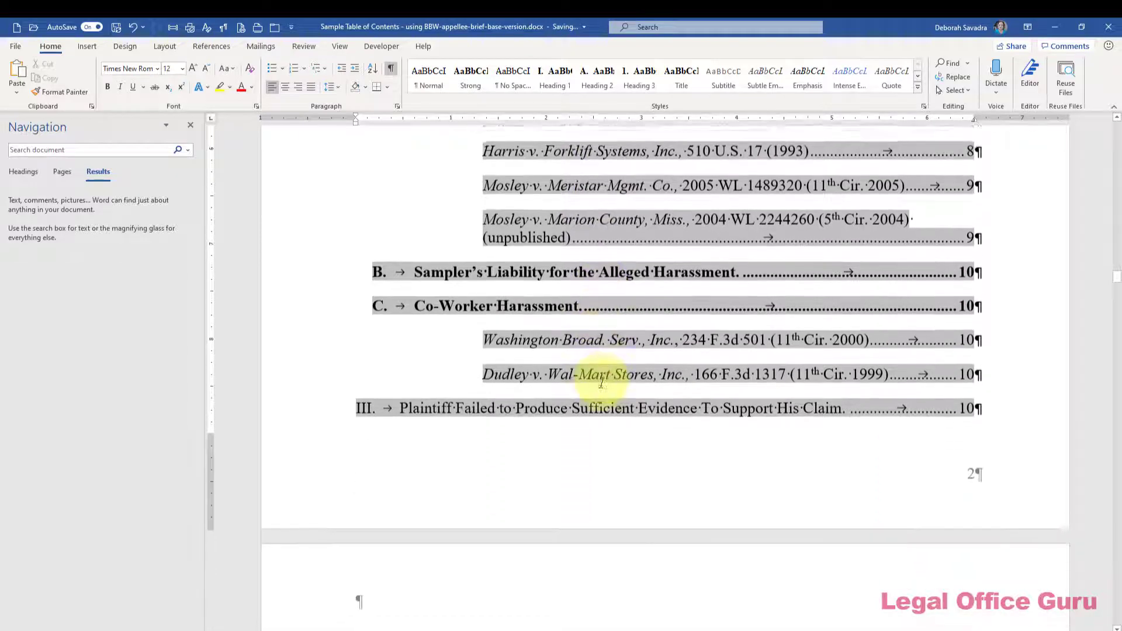
scroll(602, 384, "up", 2)
scroll(672, 292, "down", 5)
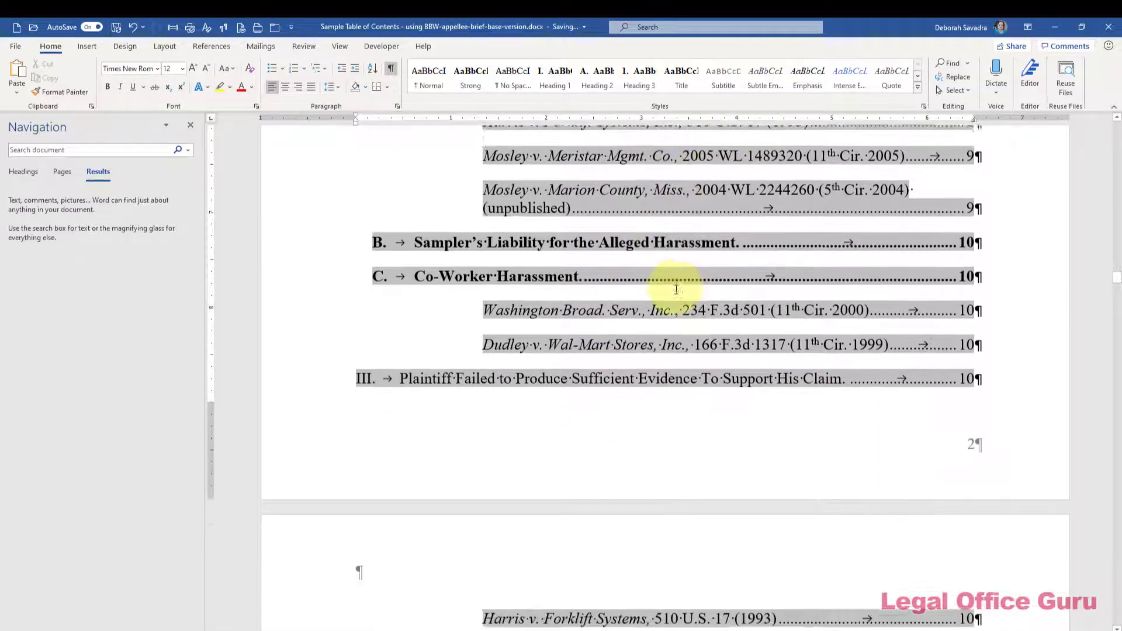
scroll(672, 288, "down", 2)
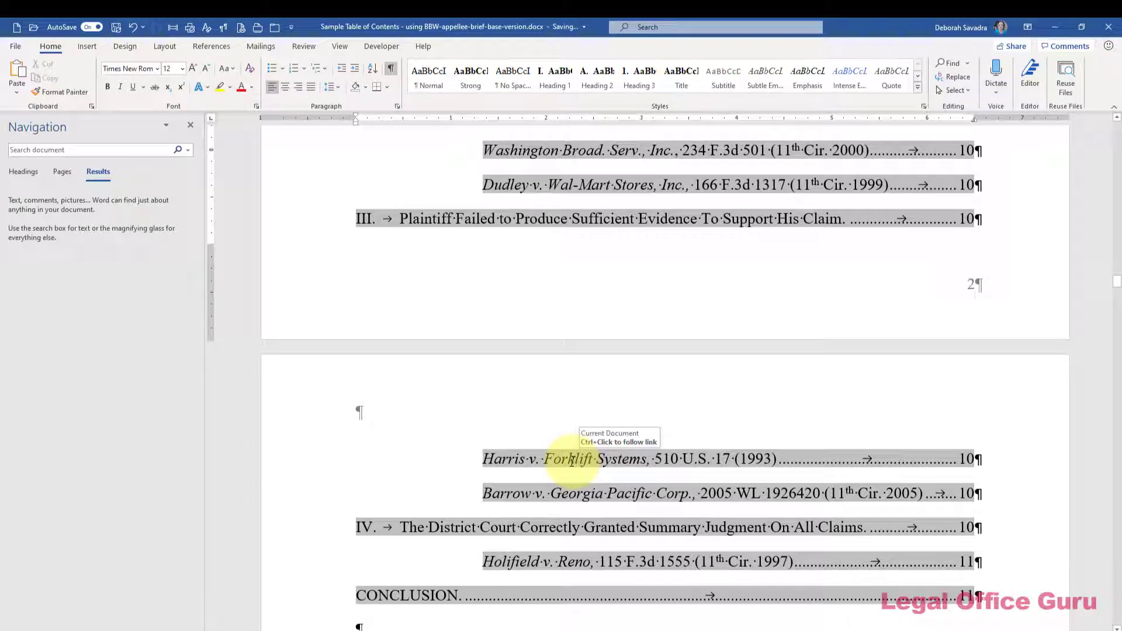
- Update the table field from the Florida Bd. Of Regents entry, rebuilding the entire table
scroll(573, 462, "up", 8)
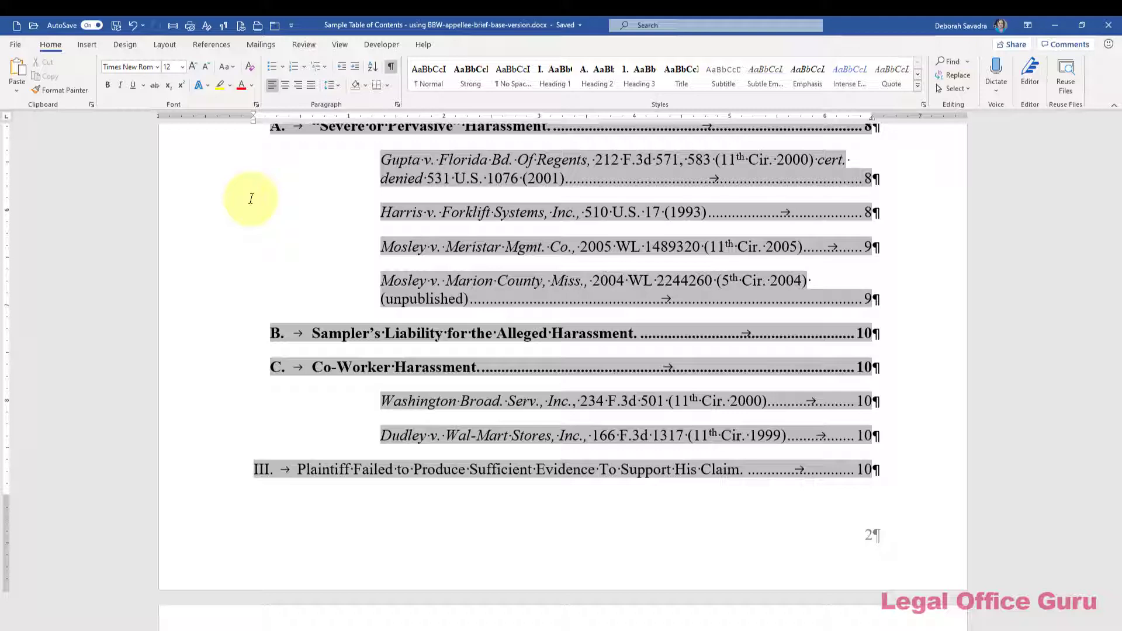
right_click(415, 171)
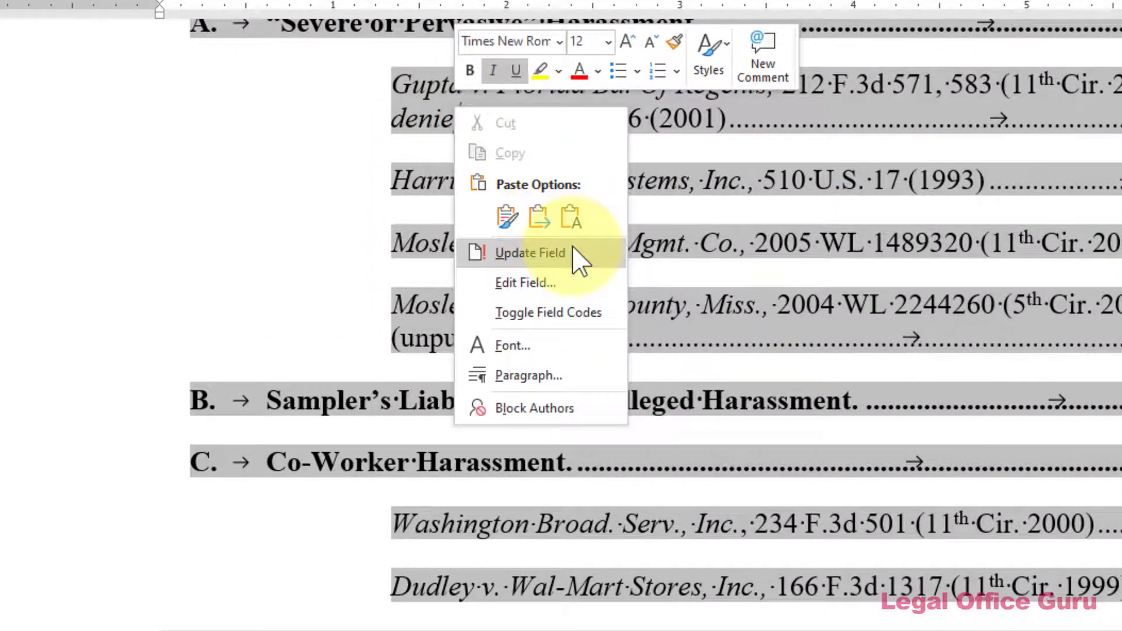
left_click(573, 250)
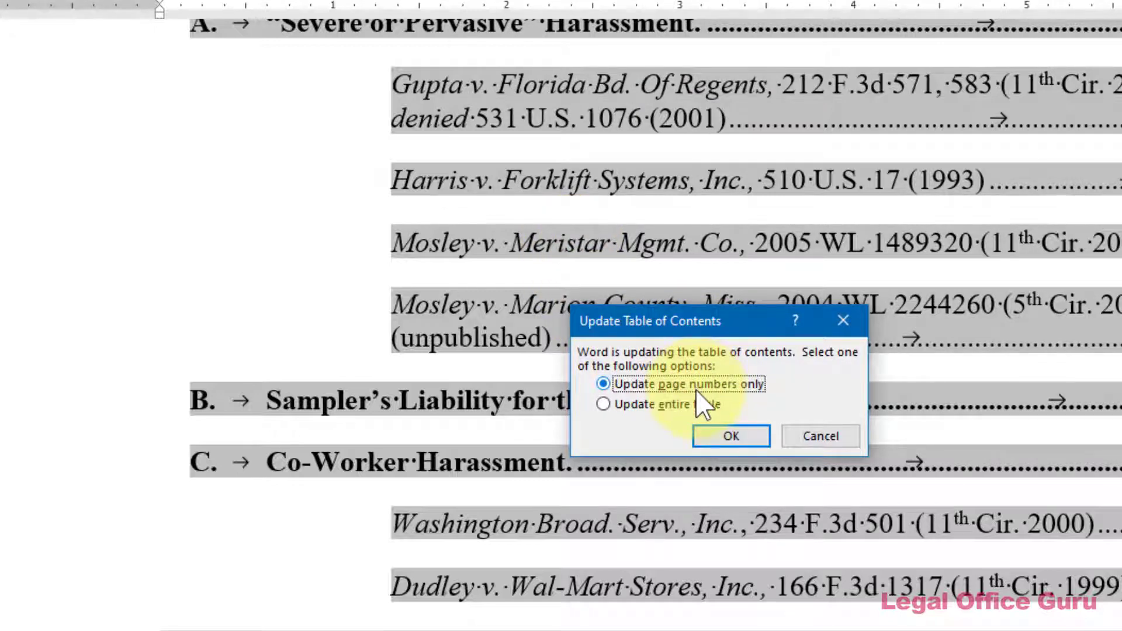
left_click(626, 405)
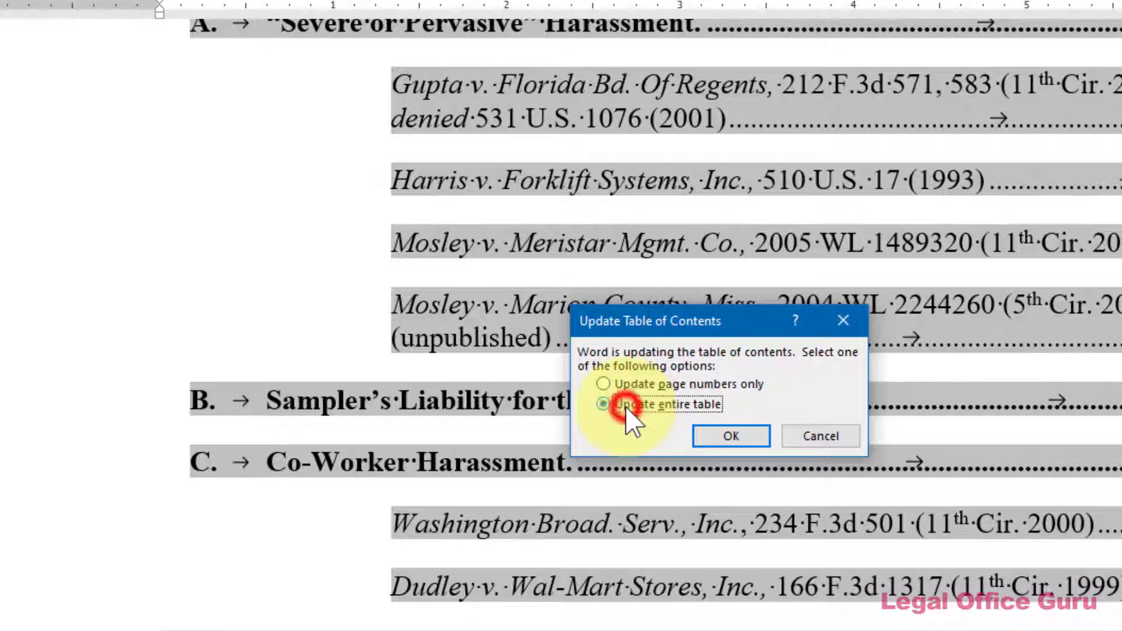
left_click(715, 436)
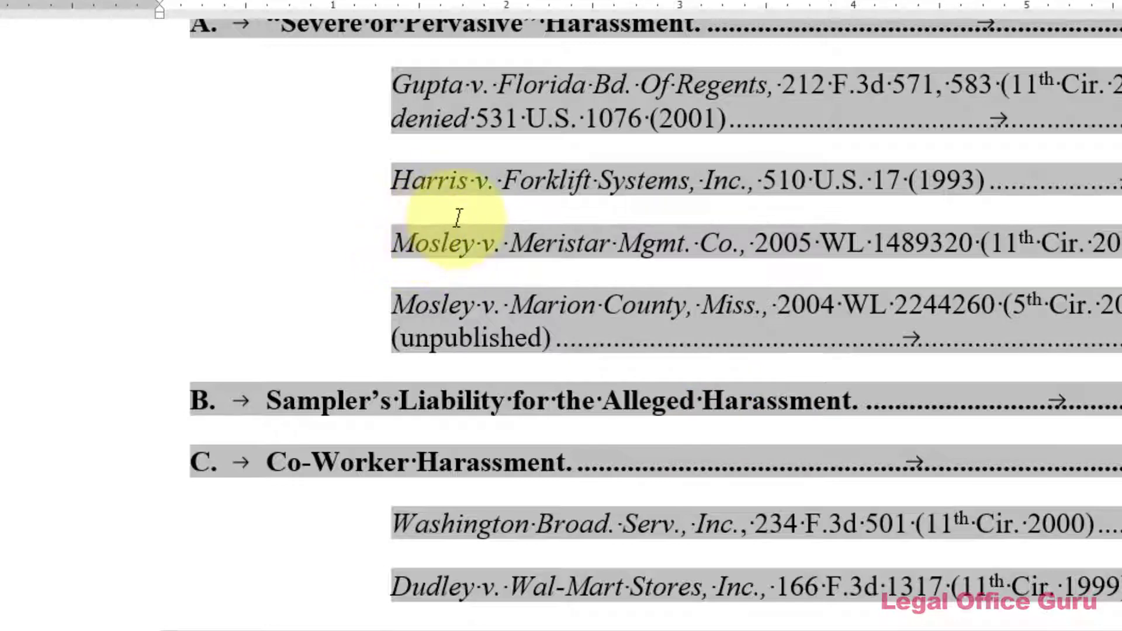
- Update the entire table once more, starting from the Forklift Systems, Inc. entry under heading A
left_click(501, 187)
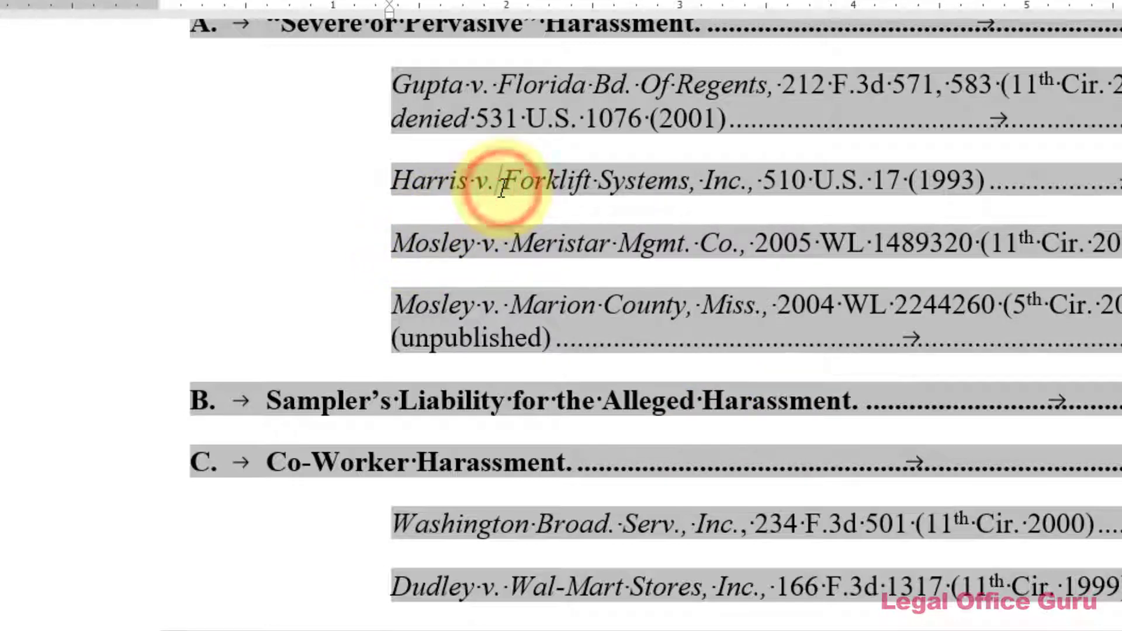
key("F9")
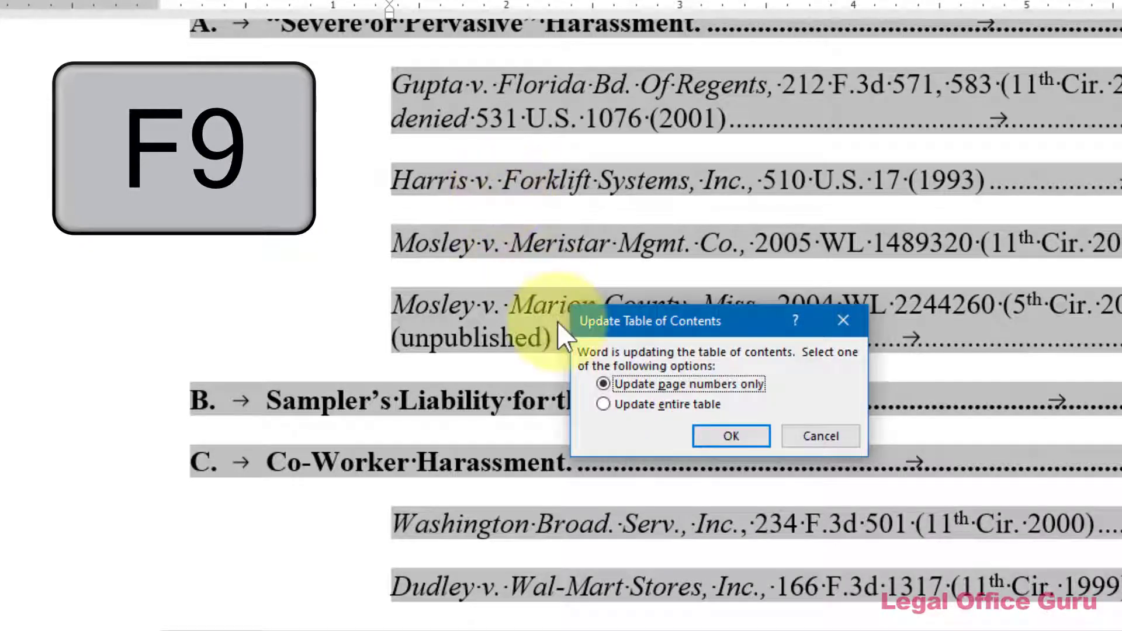
left_click(632, 403)
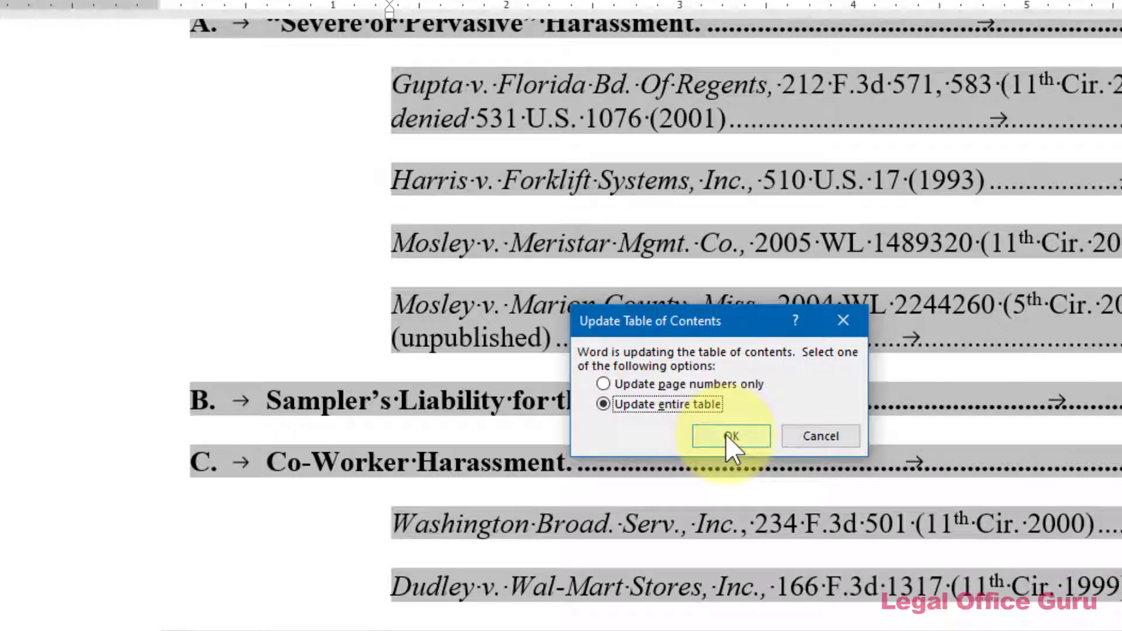
left_click(728, 437)
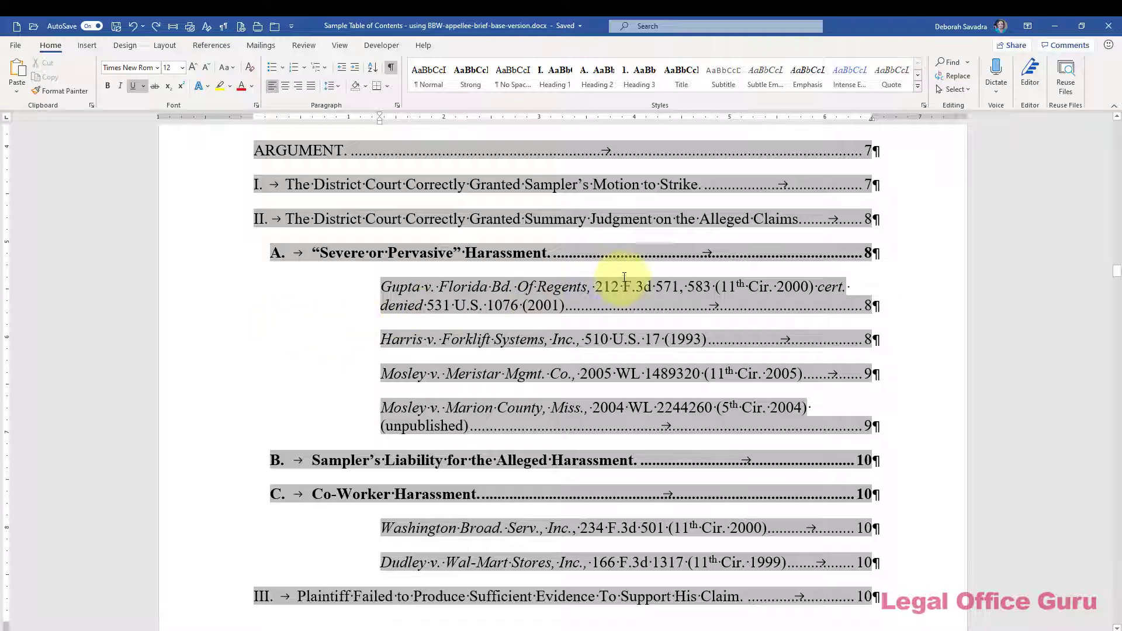
- Reveal the formatting of the Florida Bd. Of Regents entry under heading A and open its TOC 9 paragraph style for modification
left_click(647, 284)
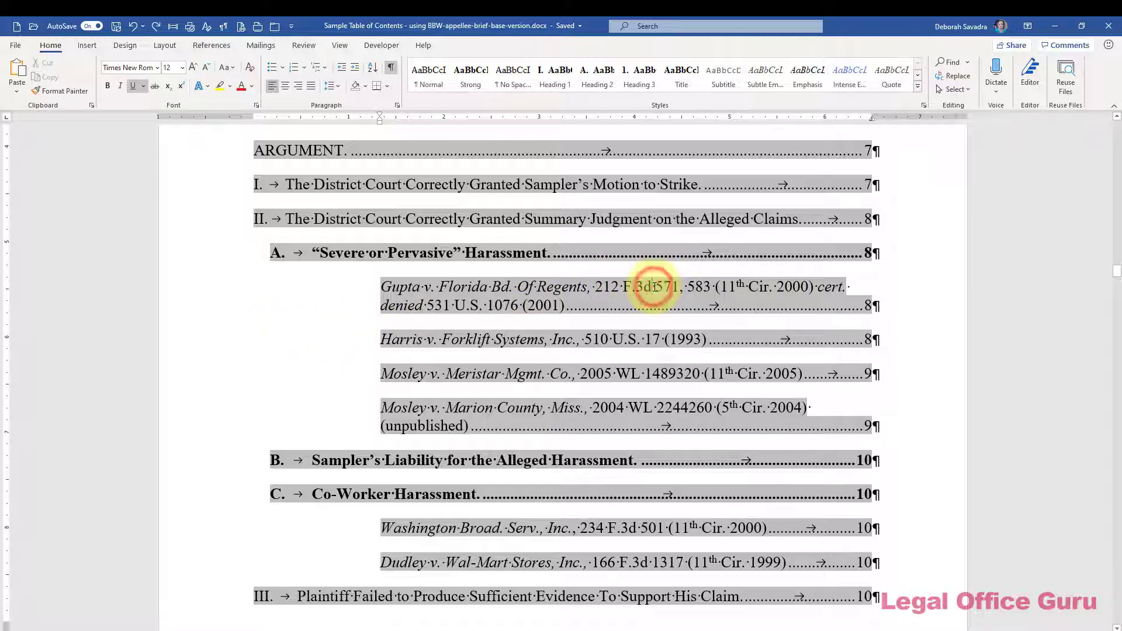
key("shift+F1")
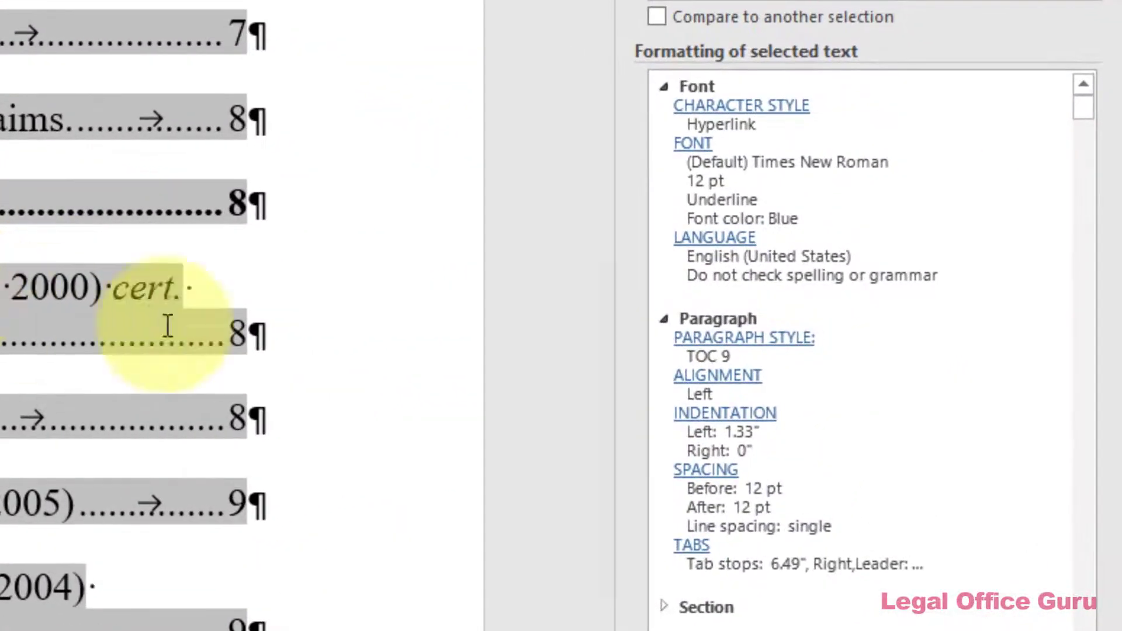
left_click(795, 344)
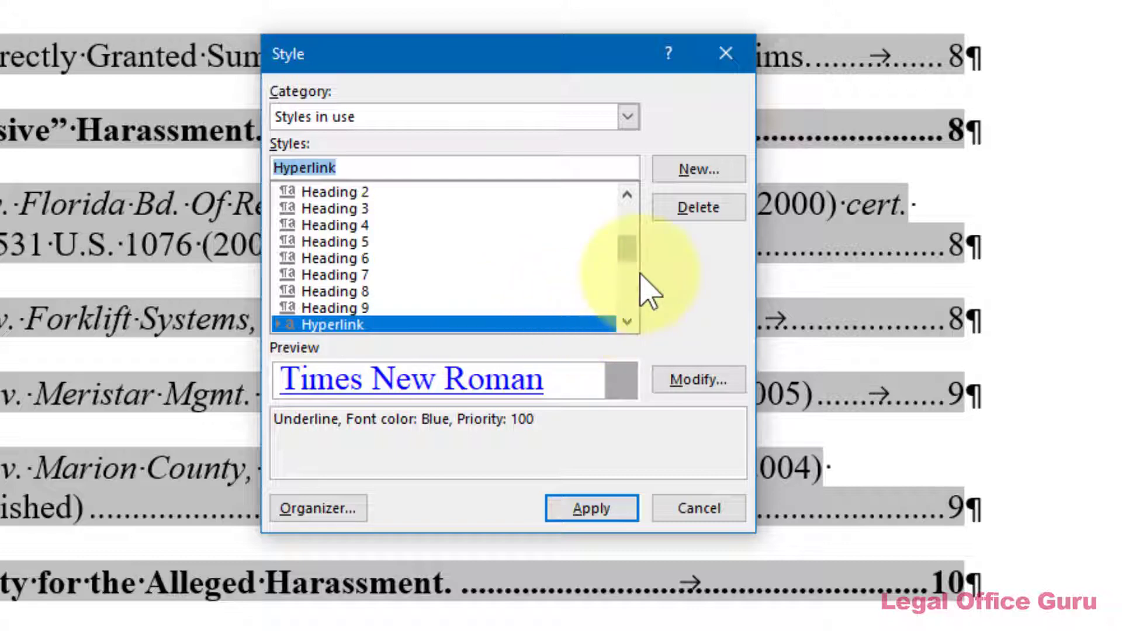
left_click_drag(637, 257, 629, 303)
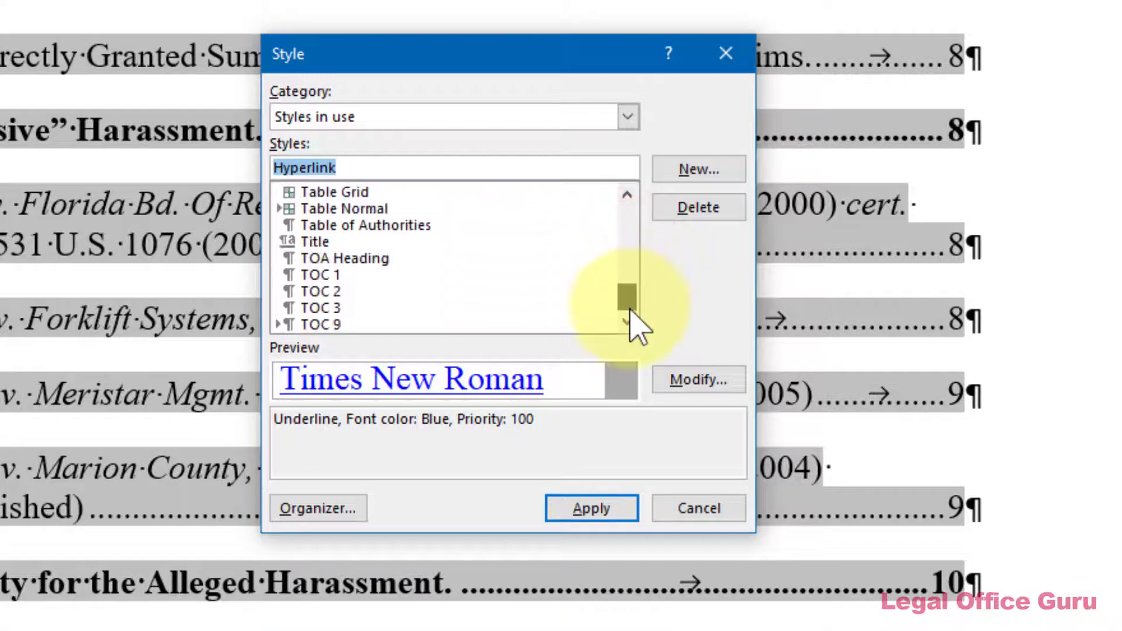
left_click(344, 327)
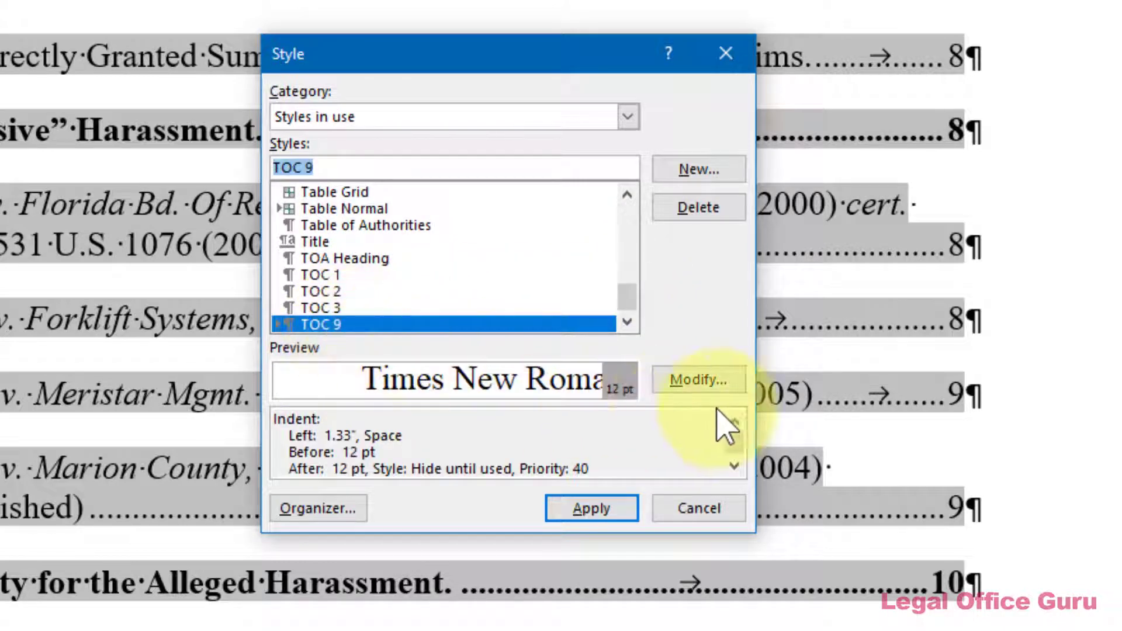
left_click(699, 380)
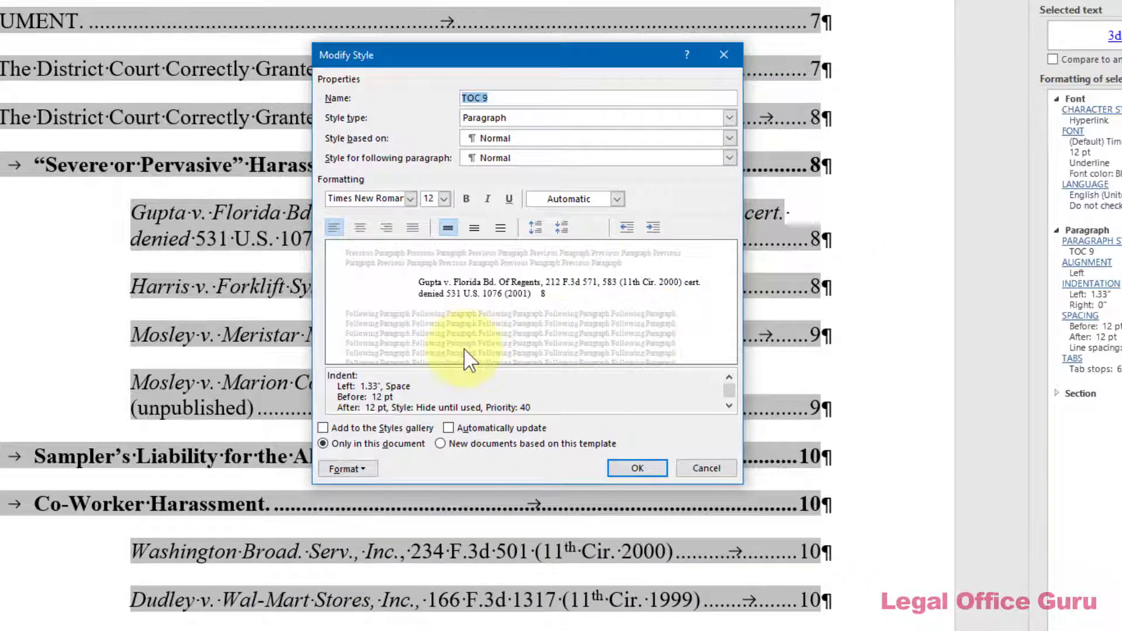
- Set the TOC 9 style's left paragraph indentation to 0.67" and apply the style to the entry
left_click(351, 469)
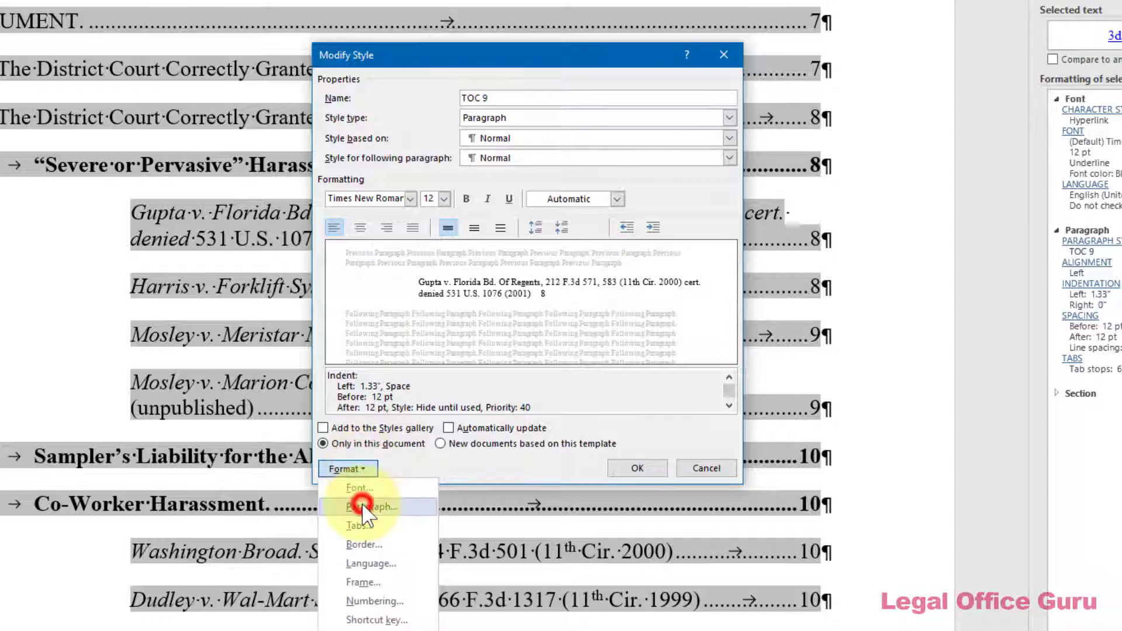
left_click(363, 506)
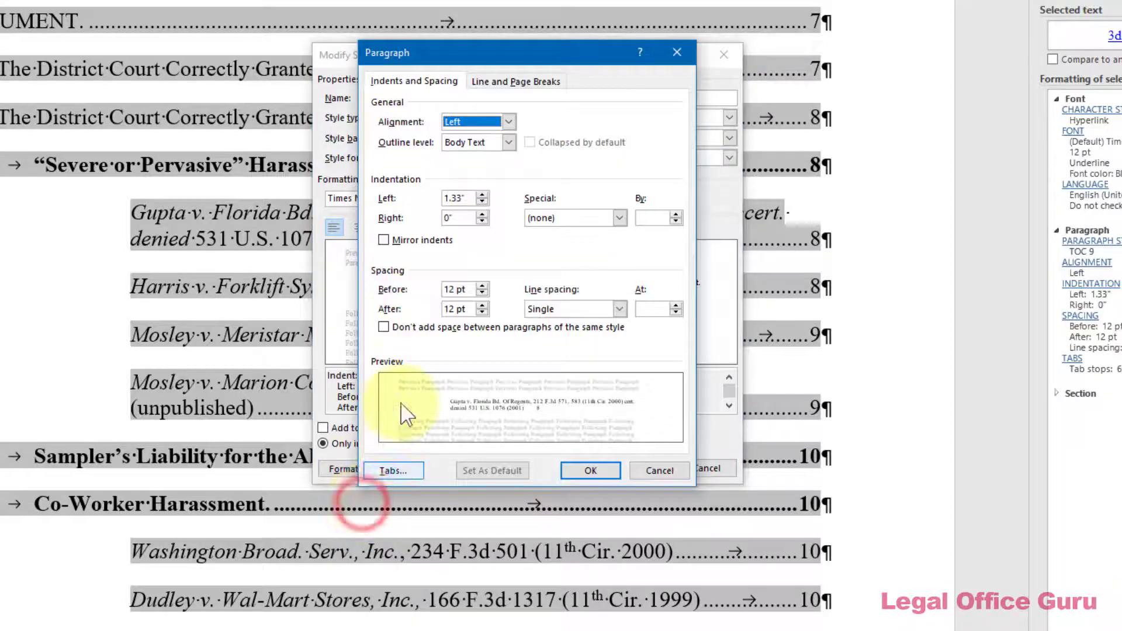
double_click(459, 197)
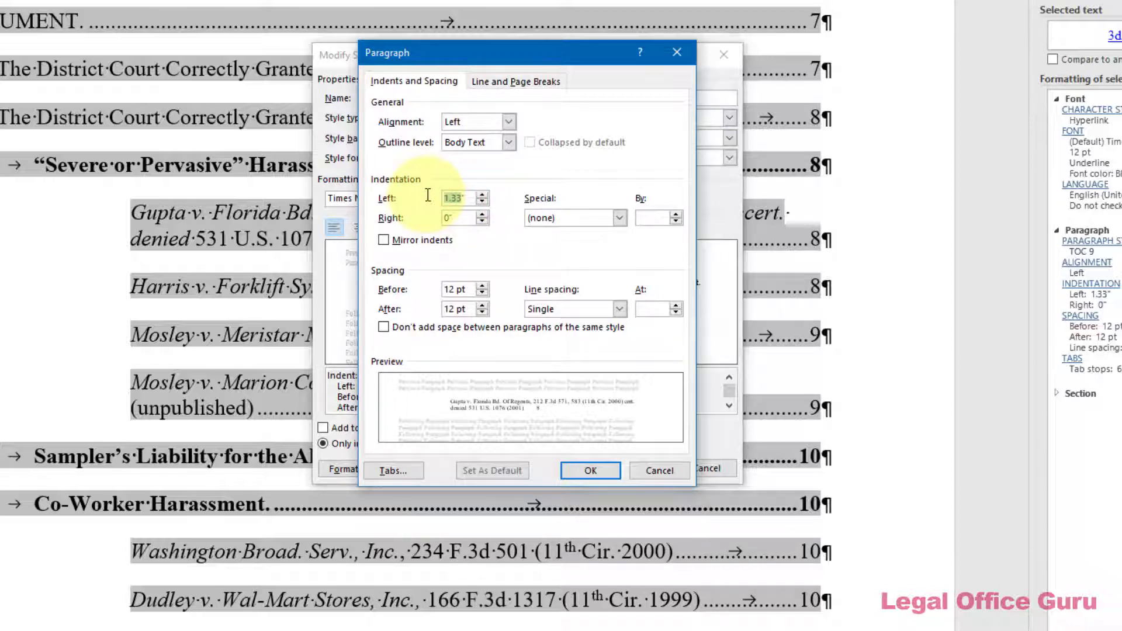
type("0.67")
left_click(591, 466)
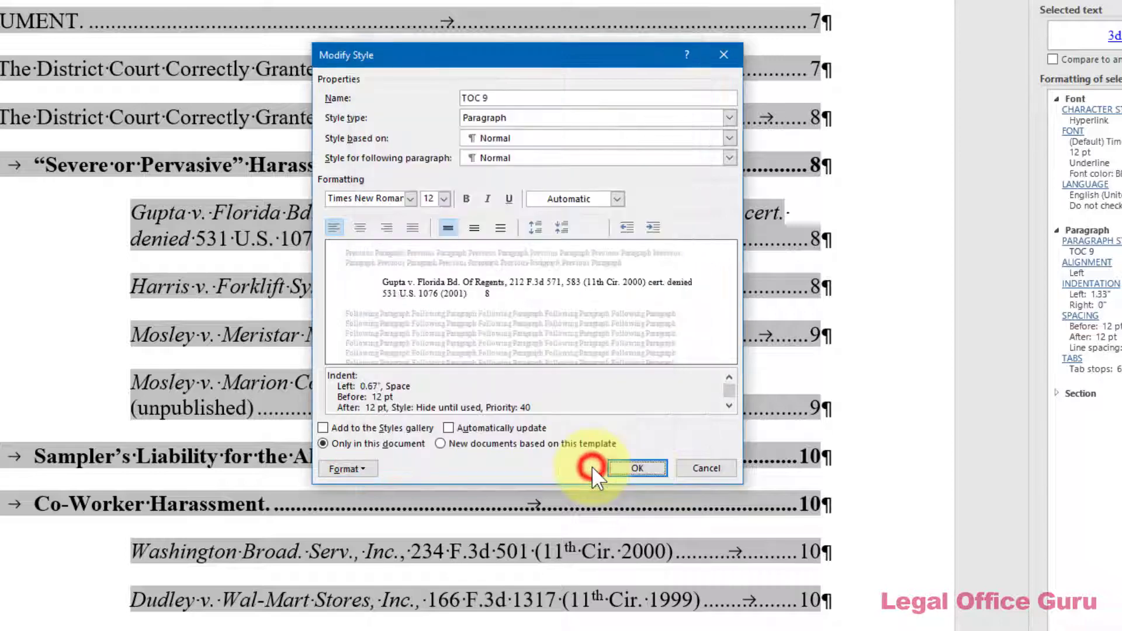
left_click(647, 464)
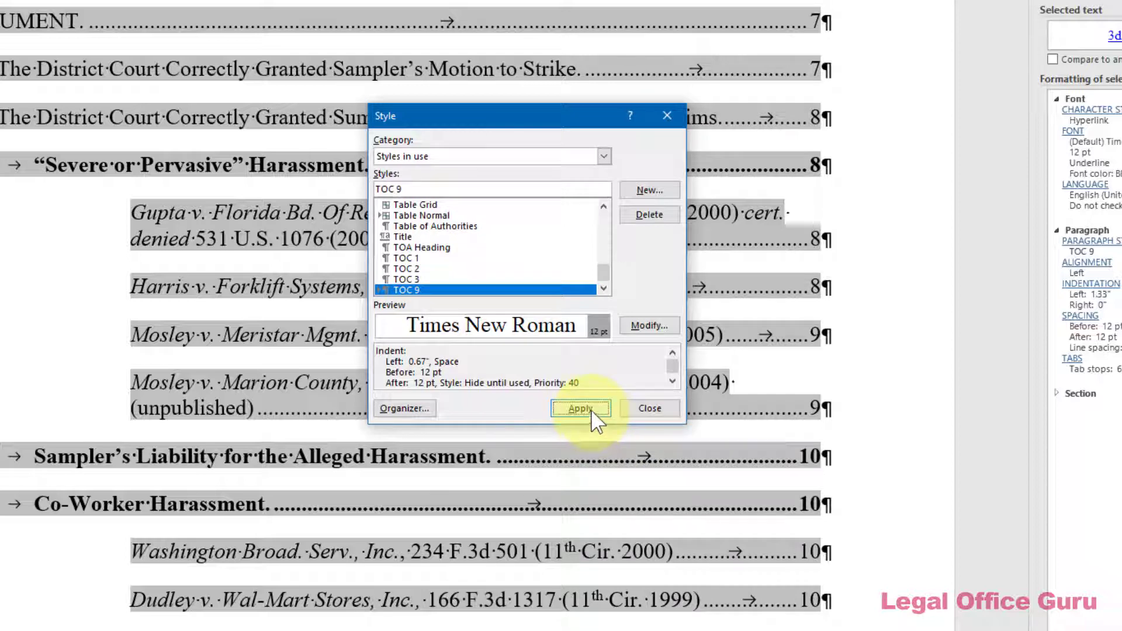
left_click(591, 411)
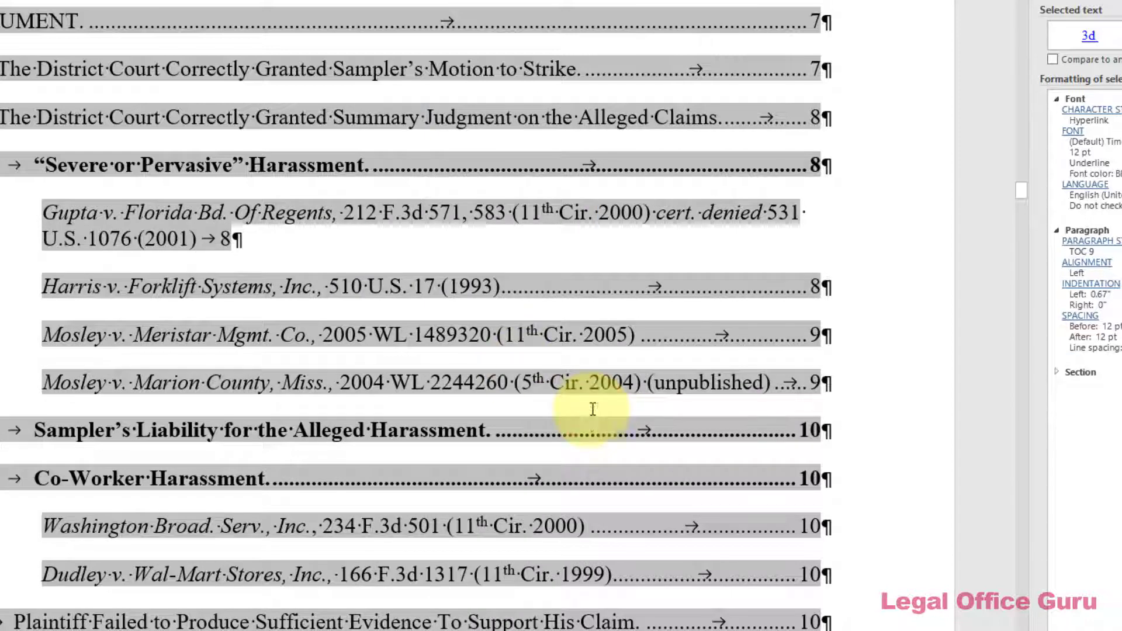
- Copy the formatting of the Forklift Systems, Inc. entry's dot leader to the tab before the Florida Bd. Of Regents page number
left_click(217, 239)
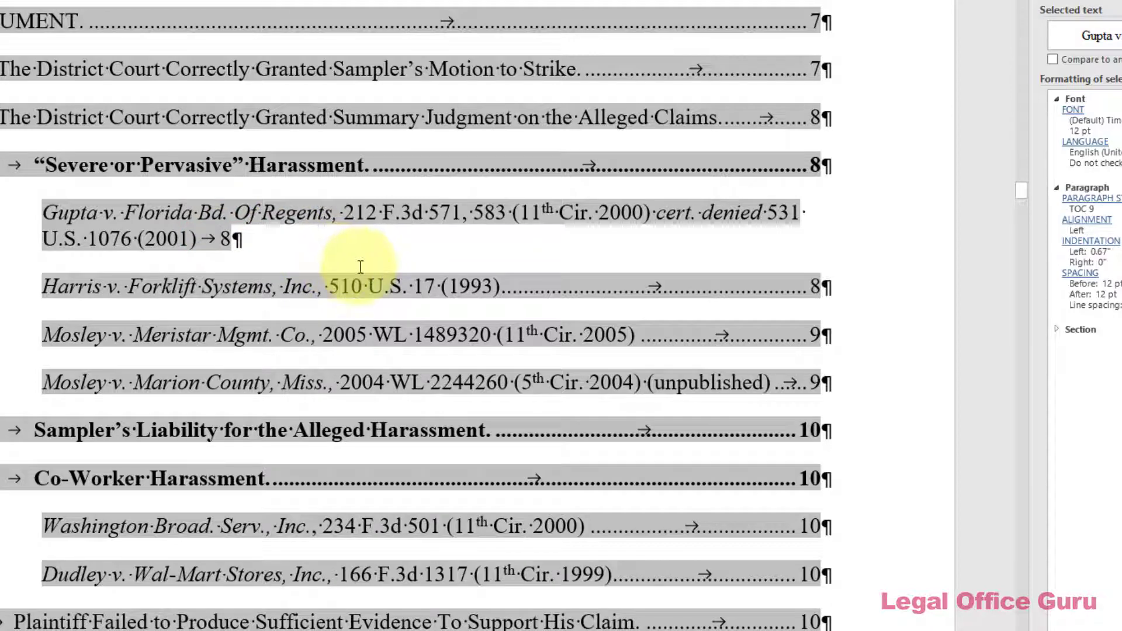
left_click(530, 287)
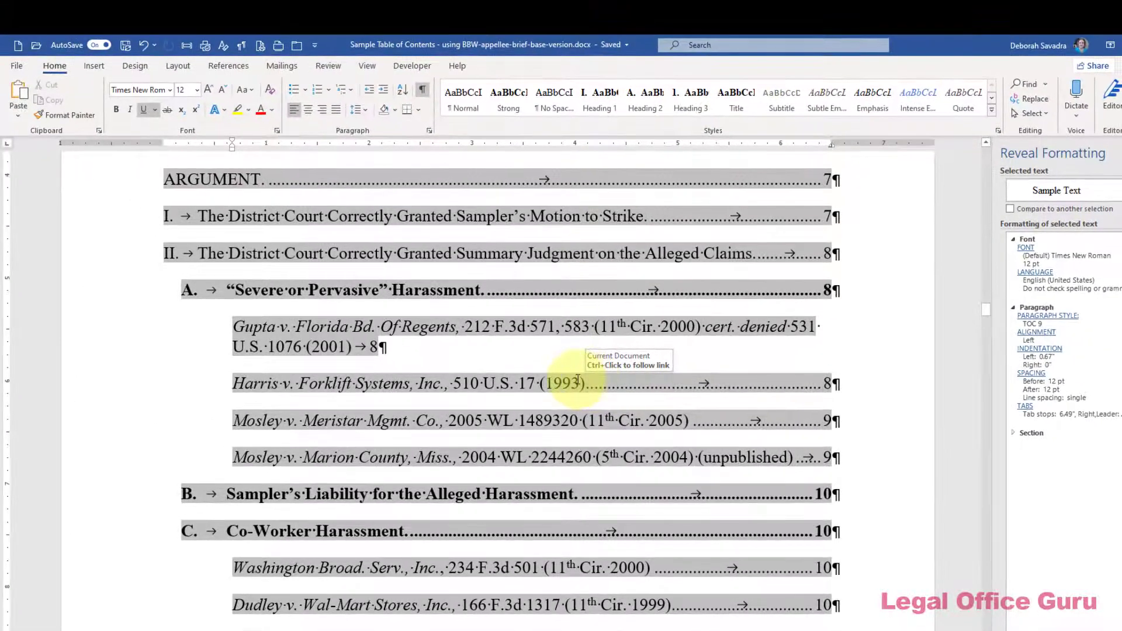
left_click(84, 113)
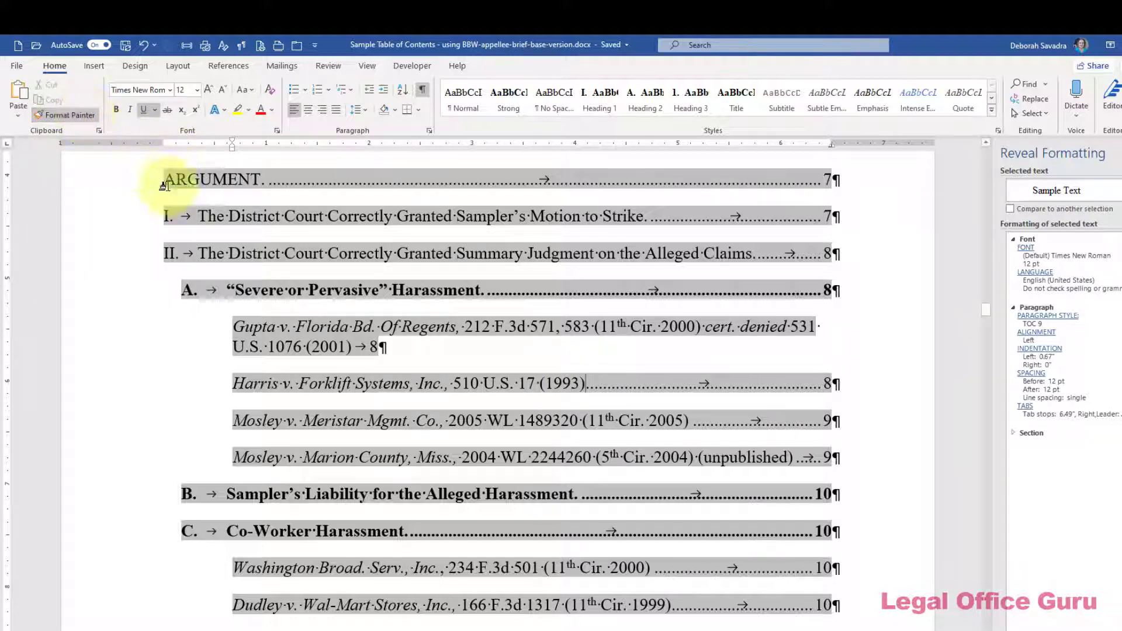
left_click(363, 346)
left_click(362, 347)
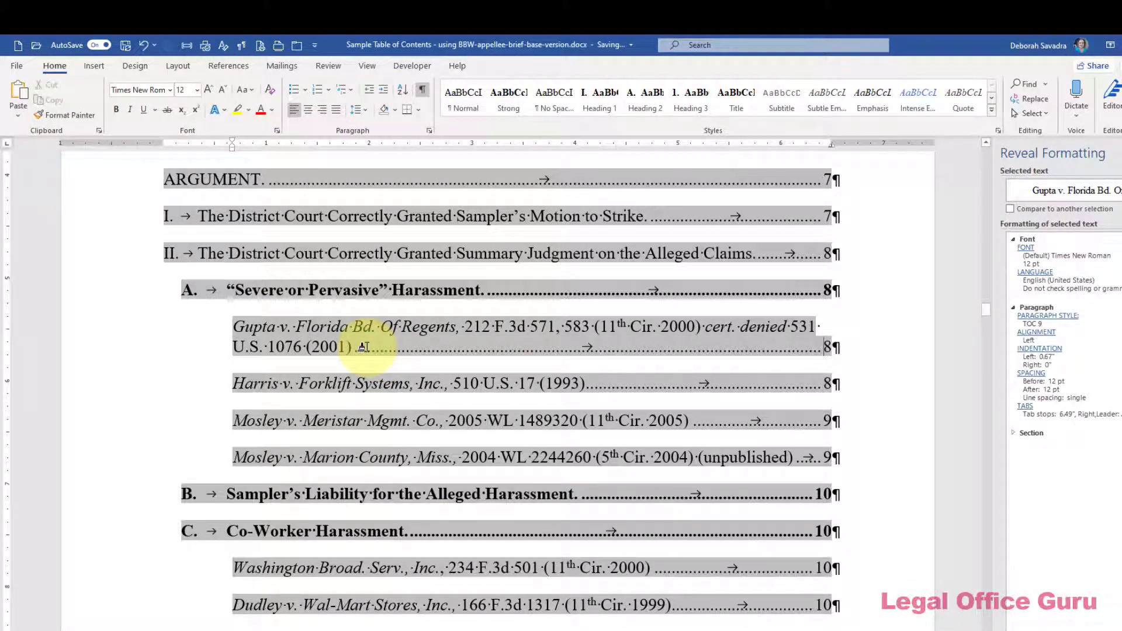
- Change the TOC 2 style's font style to Regular from the "Severe or Pervasive" Harassment entry, and apply the style to that entry
left_click(341, 290)
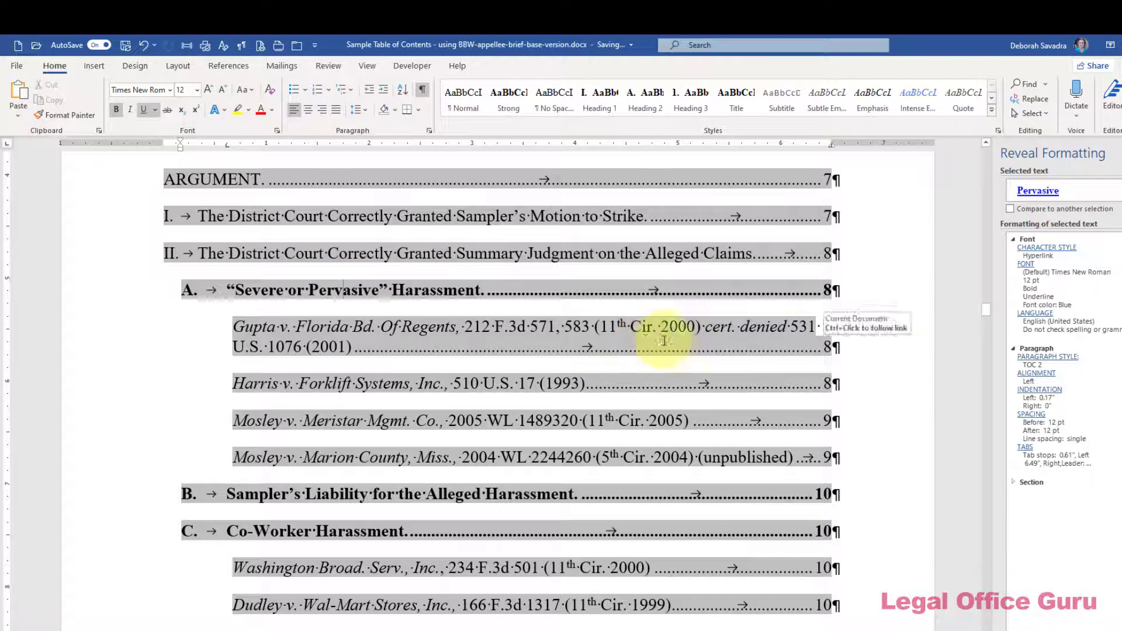
left_click(1039, 363)
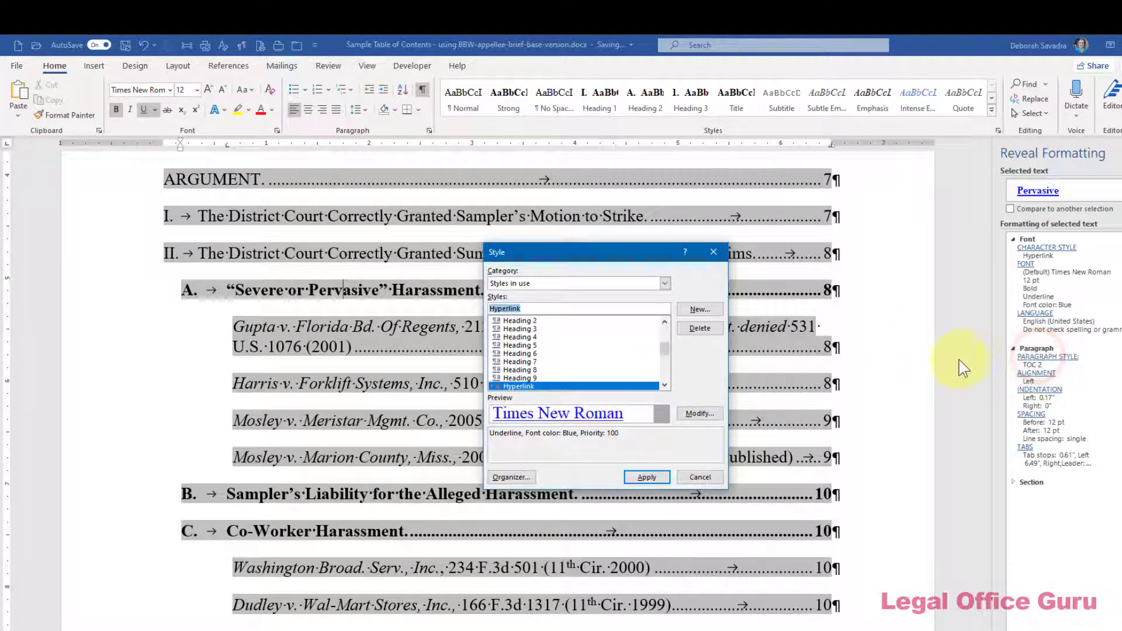
left_click_drag(664, 349, 667, 377)
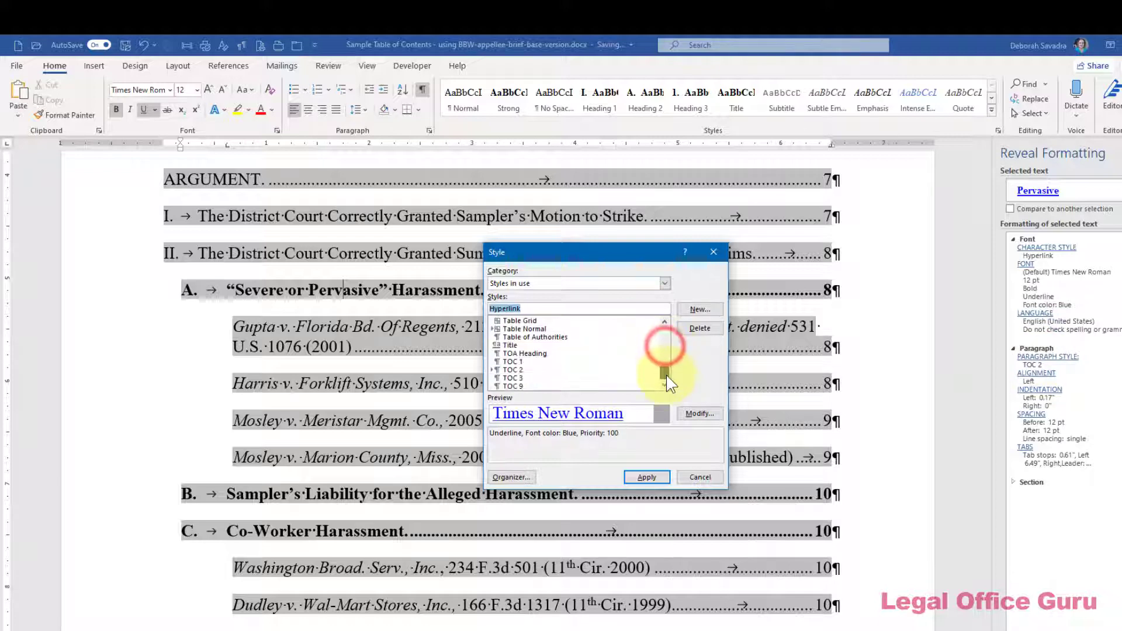
left_click(507, 368)
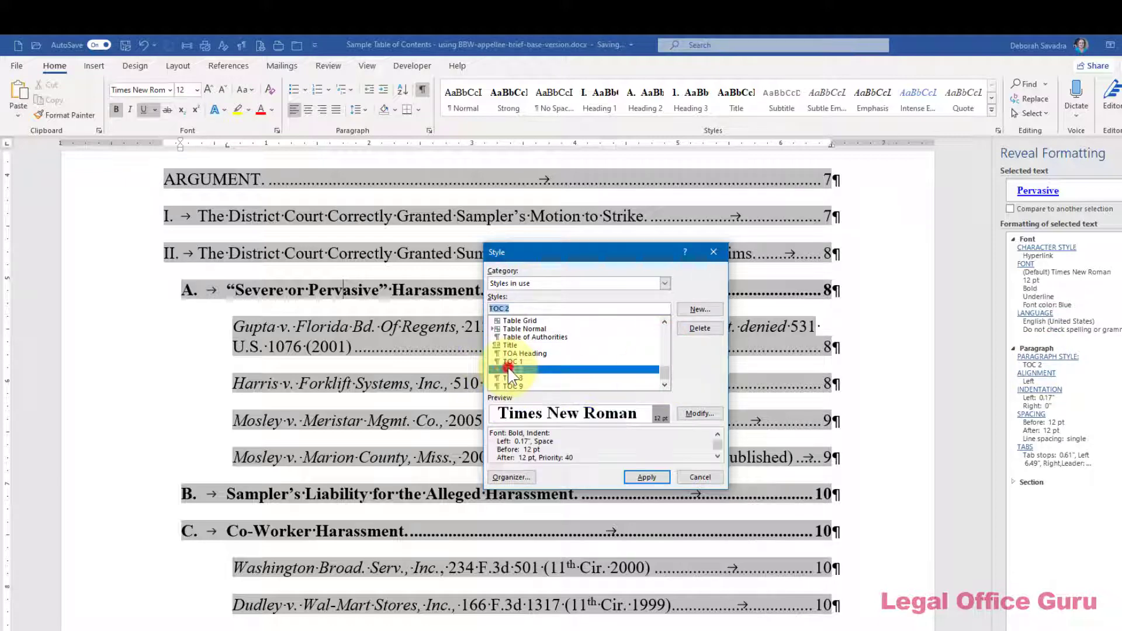
left_click(699, 414)
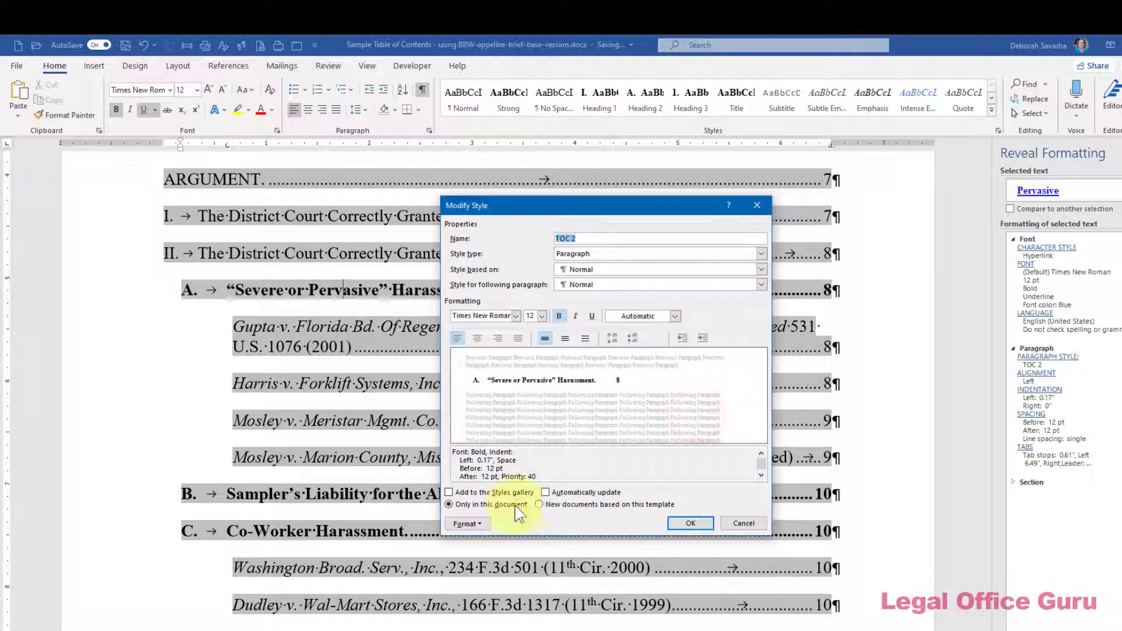
left_click(467, 523)
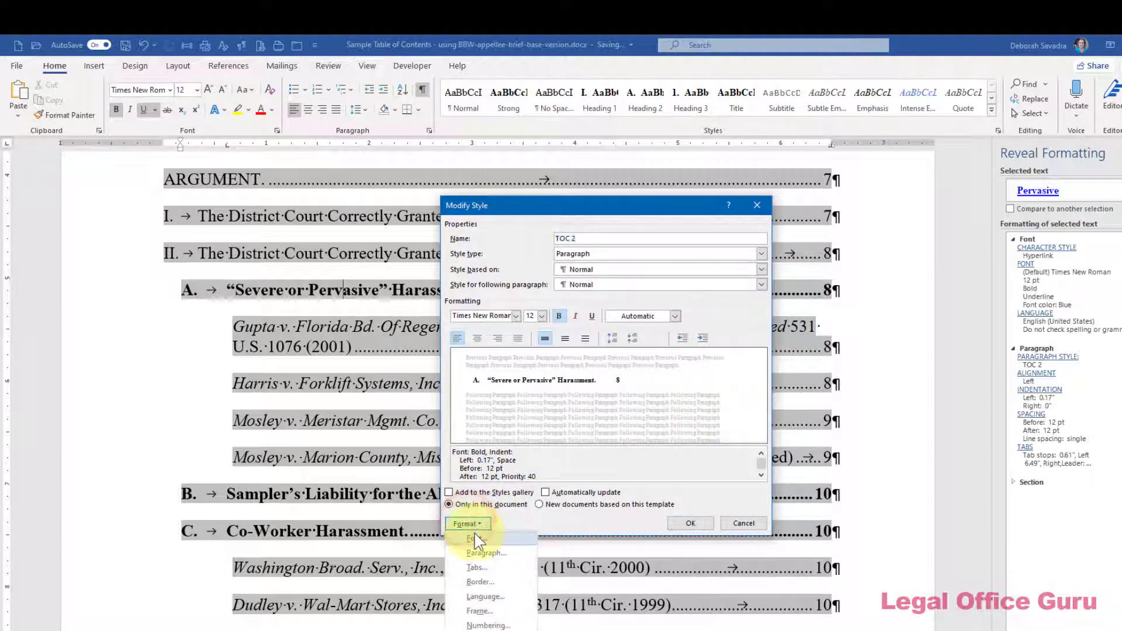
left_click(474, 536)
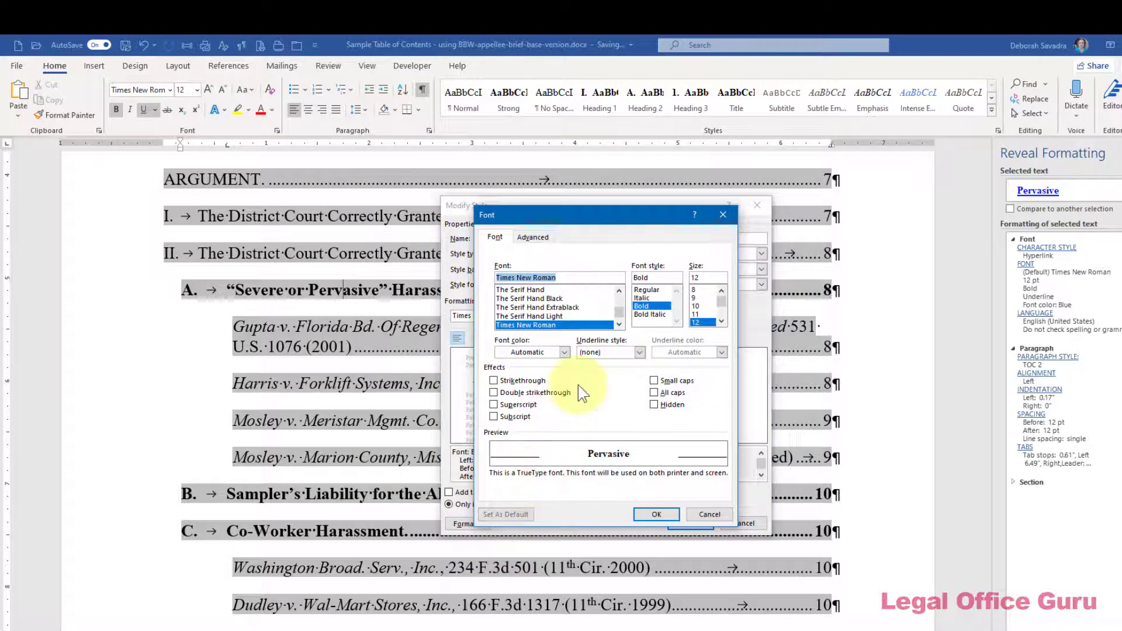
left_click(643, 290)
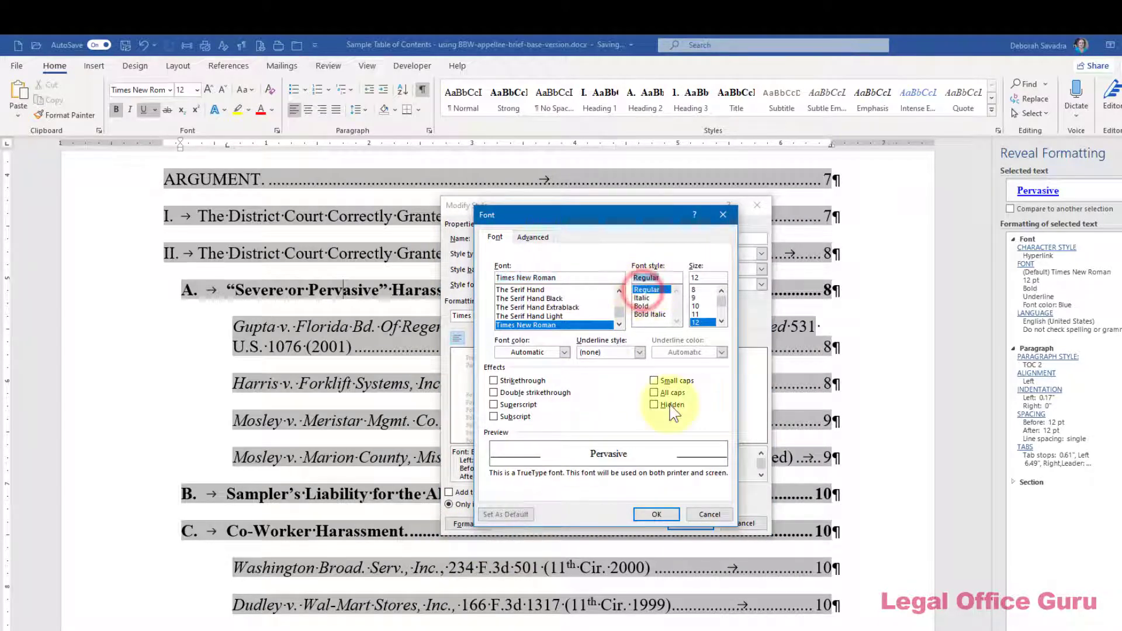
left_click(656, 513)
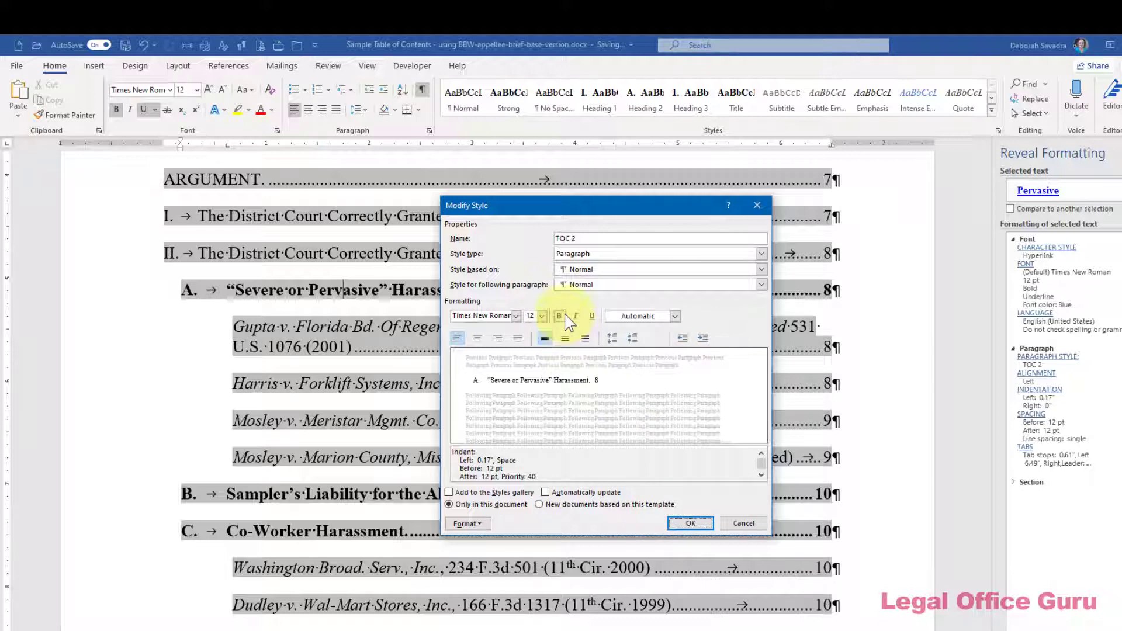
left_click(686, 524)
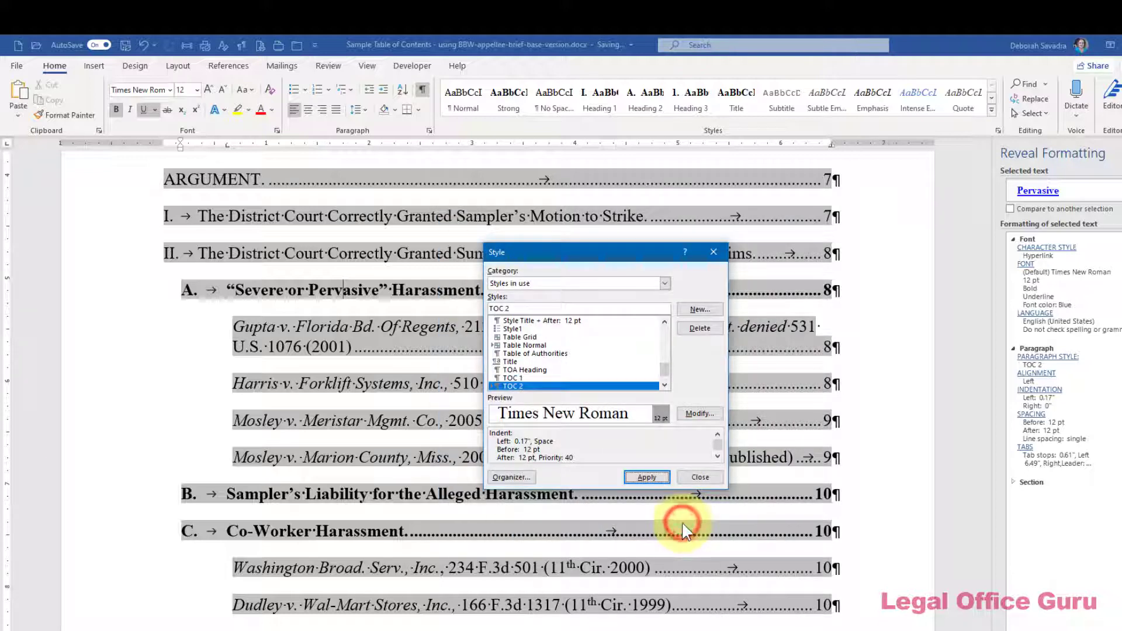
left_click(646, 476)
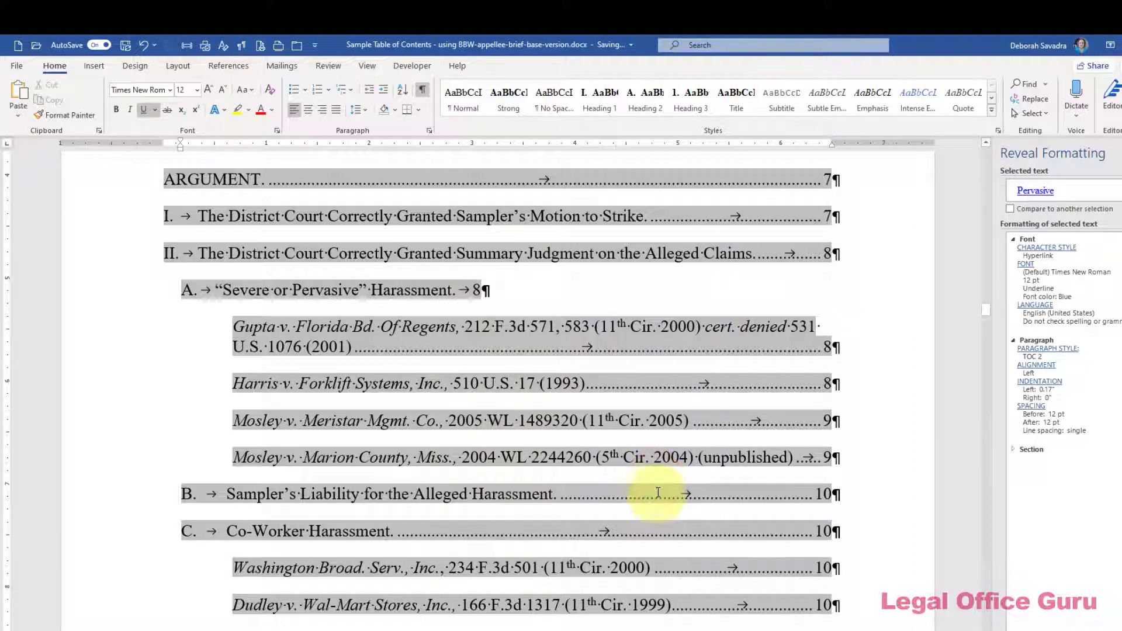
- Copy the formatting of the heading B entry's dot leader to the tab before heading A's page number
left_click(655, 496)
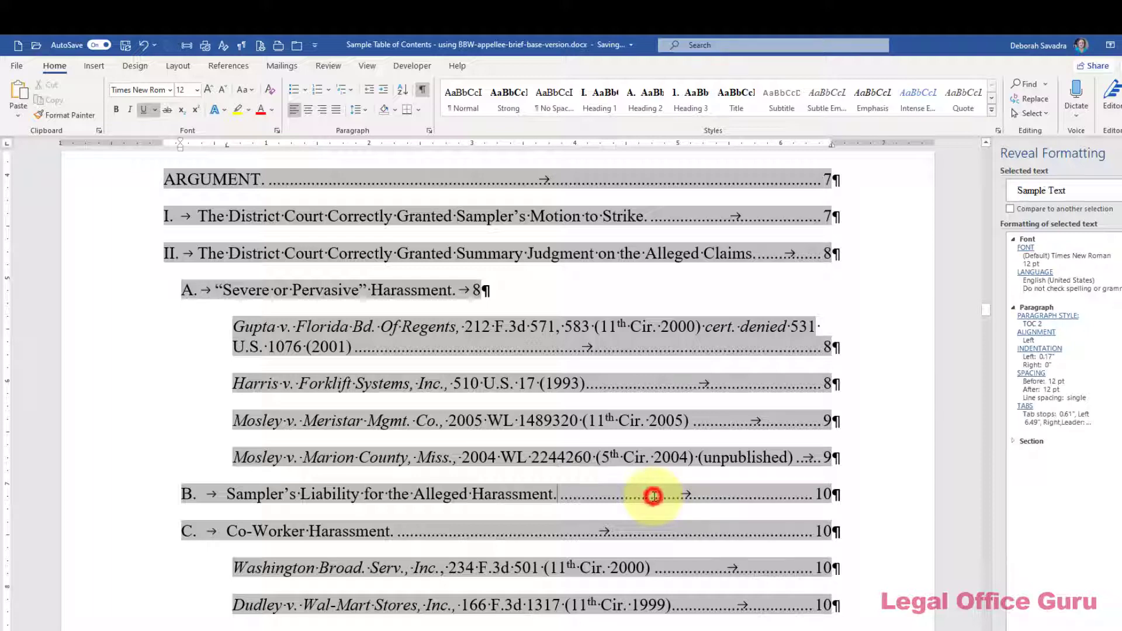
left_click(83, 117)
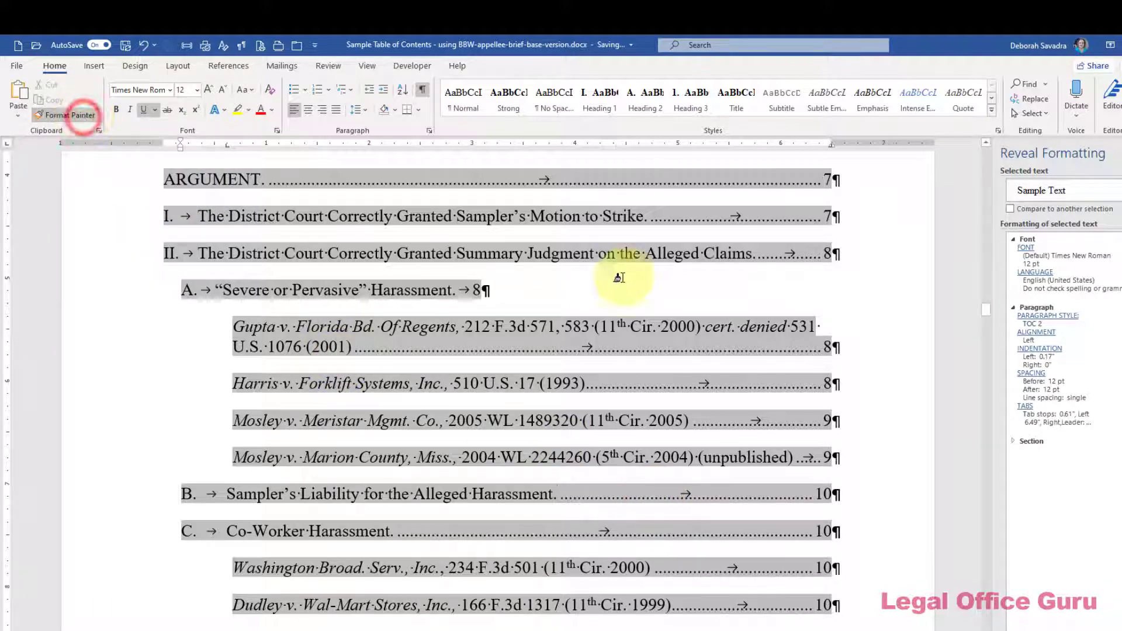
left_click(469, 287)
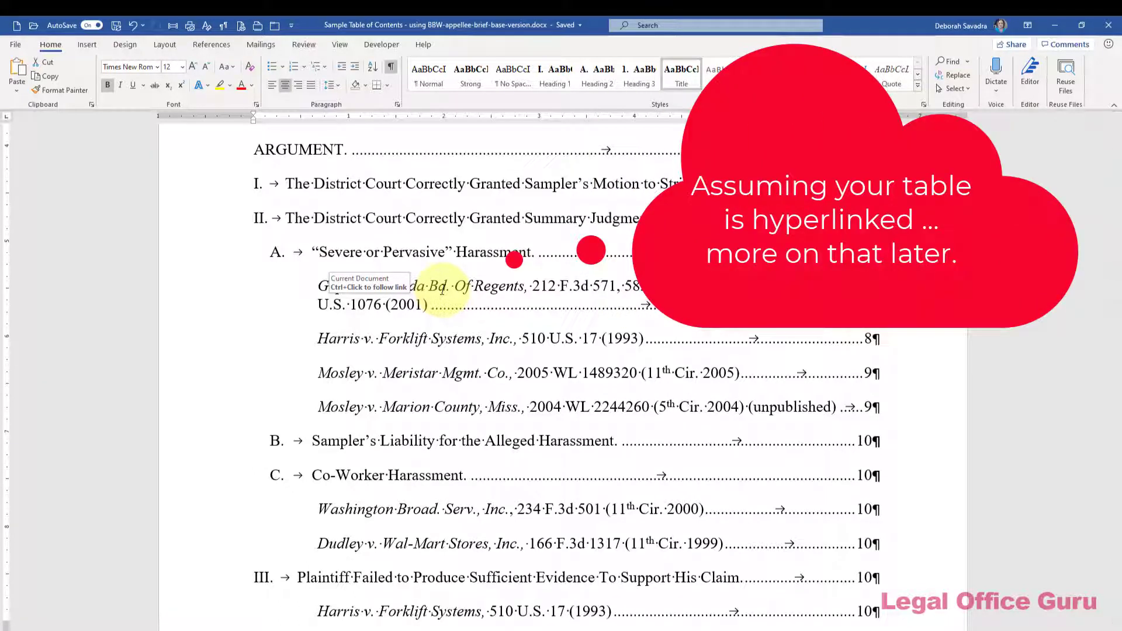
- Follow the Florida Bd. Of Regents table entry to its citation and delete ", 583" after 571 in the TC field
left_click(442, 288, "ctrl")
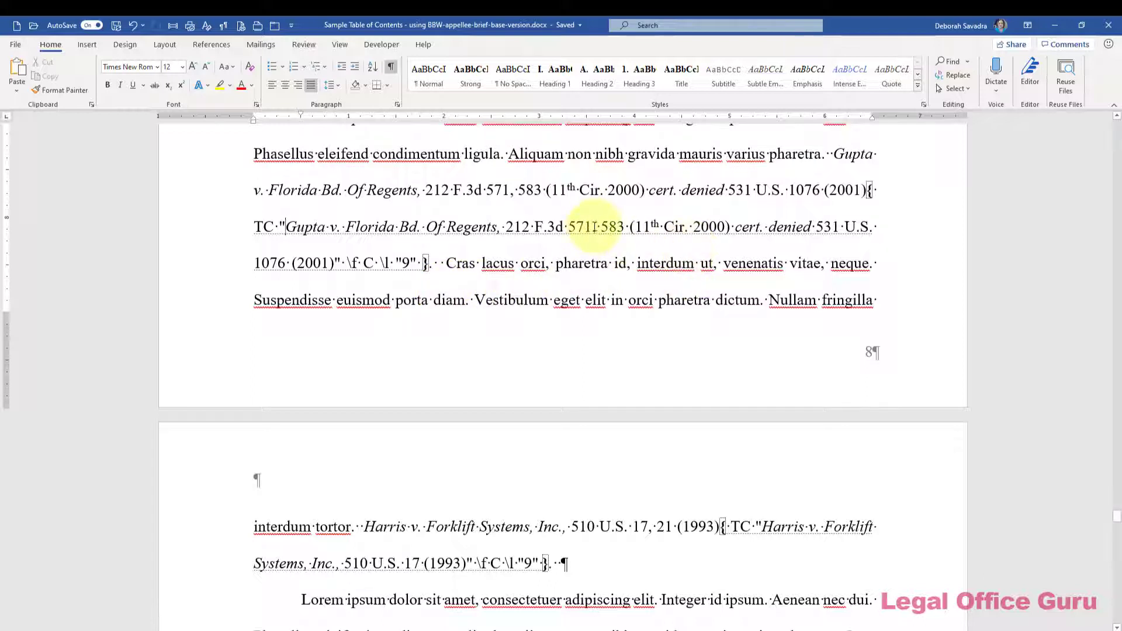
left_click(592, 227)
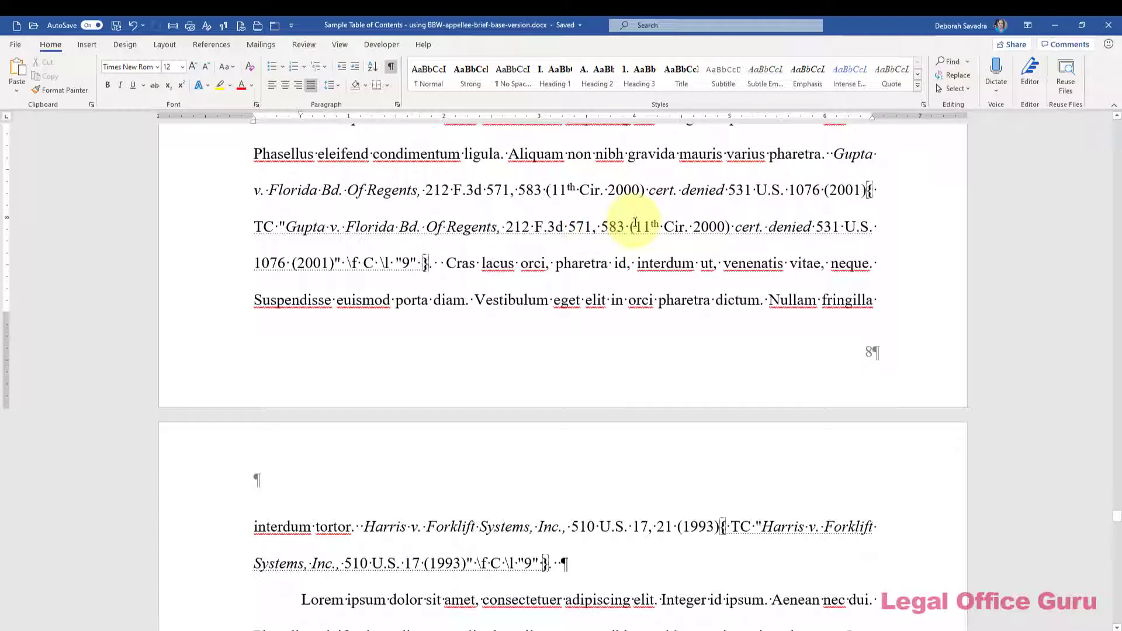
key("Delete")
key("Delete")
key("Delete")
key("Delete")
key("Delete")
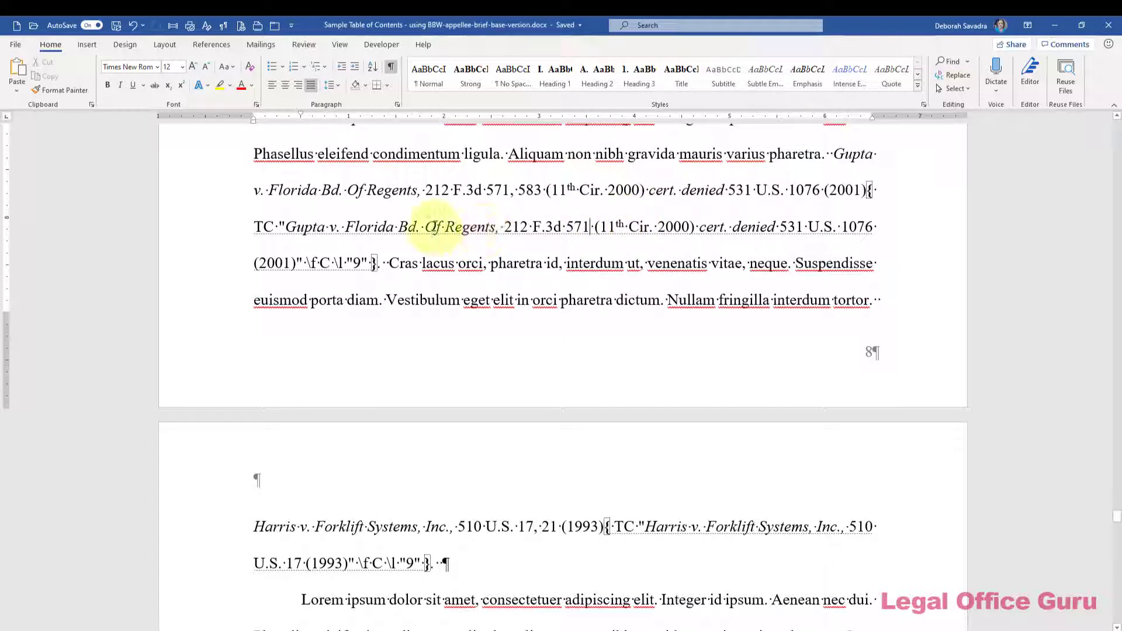
- Change "Of" to lowercase "of" in the Florida Bd. Of Regents case name, in both the TC field and the body citation
left_click(433, 226)
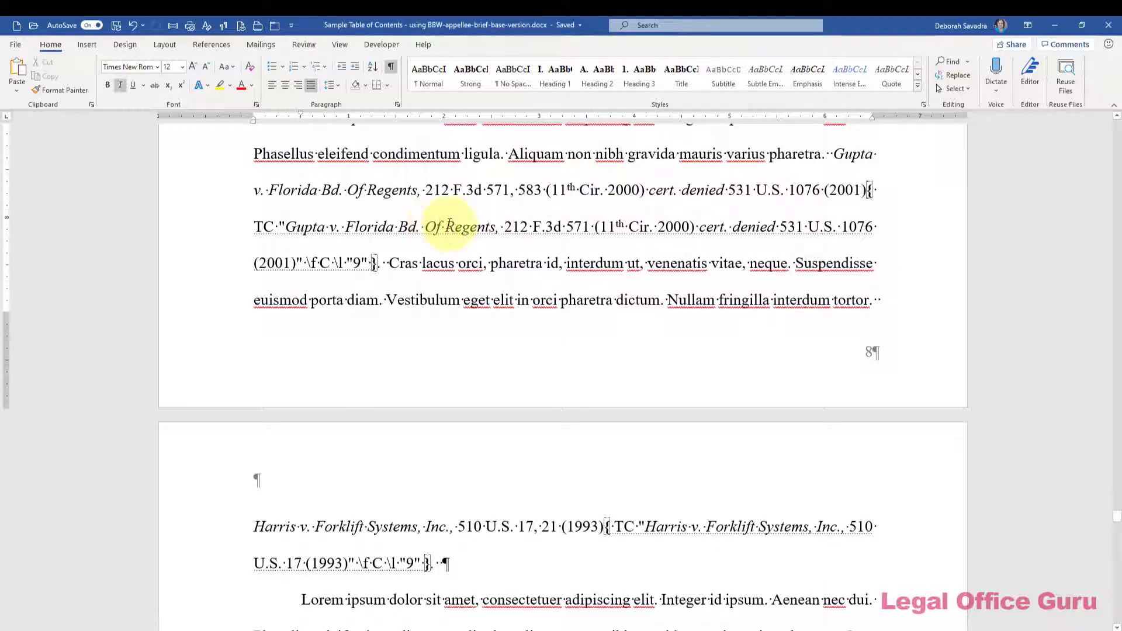
key("BackSpace")
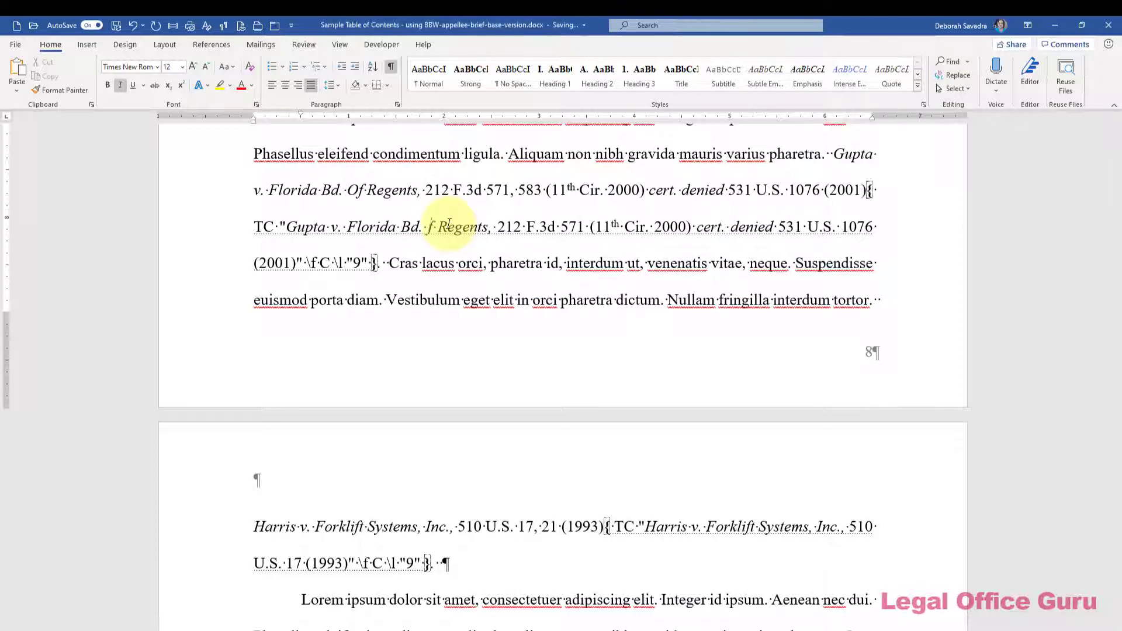
type("o")
left_click(357, 189)
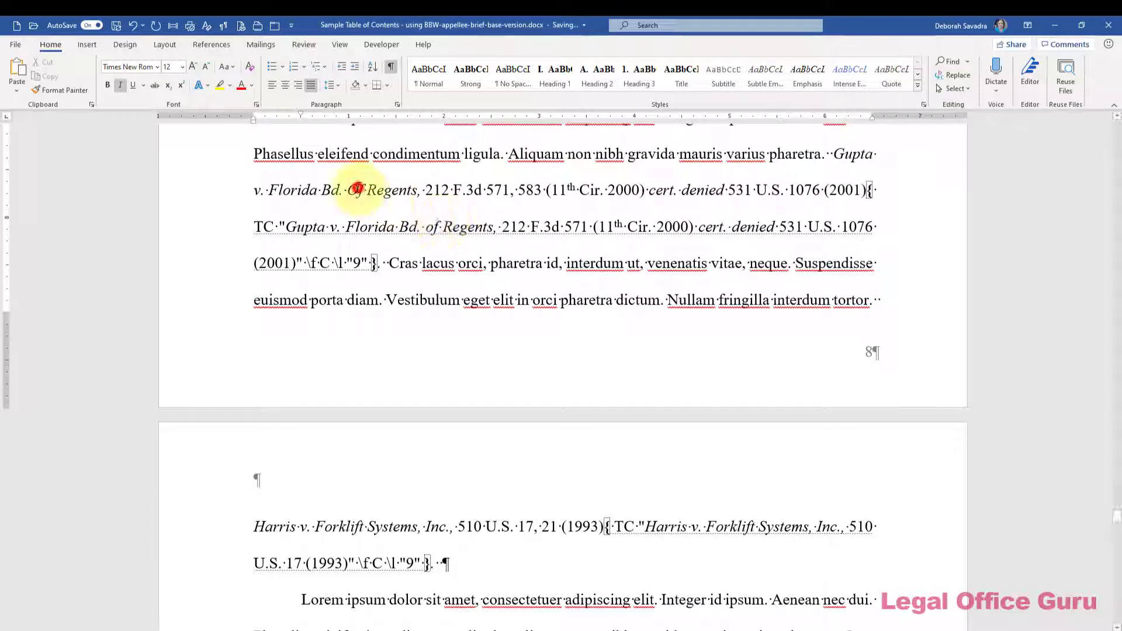
key("BackSpace")
type("o")
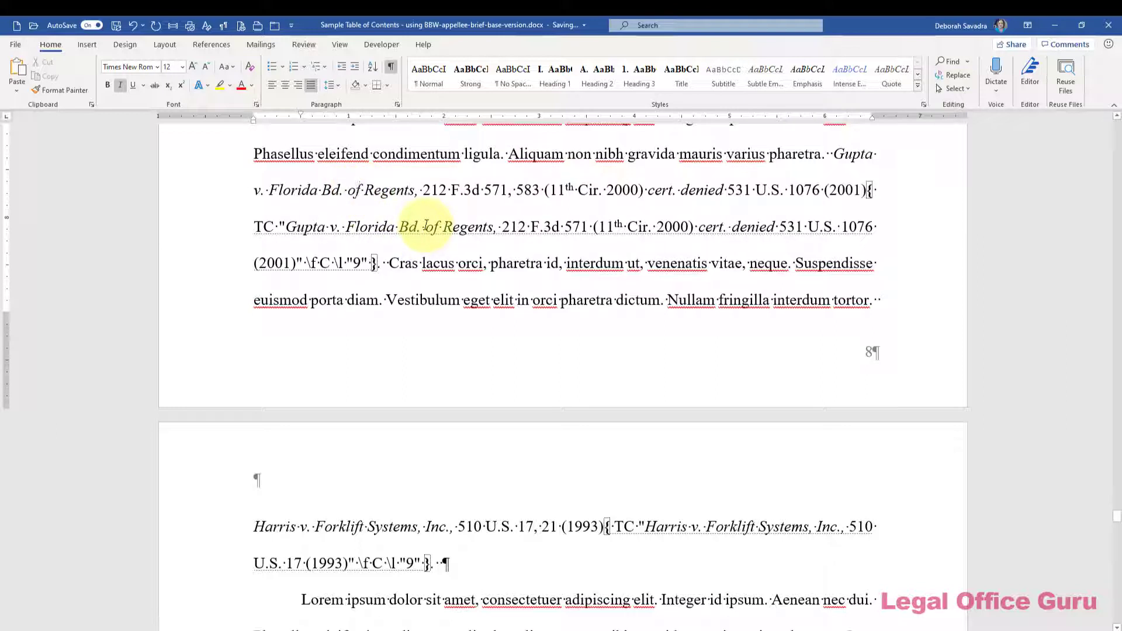
- Return to the TOC bookmark and update the entire points and authorities table
key("ctrl+g")
key("Return")
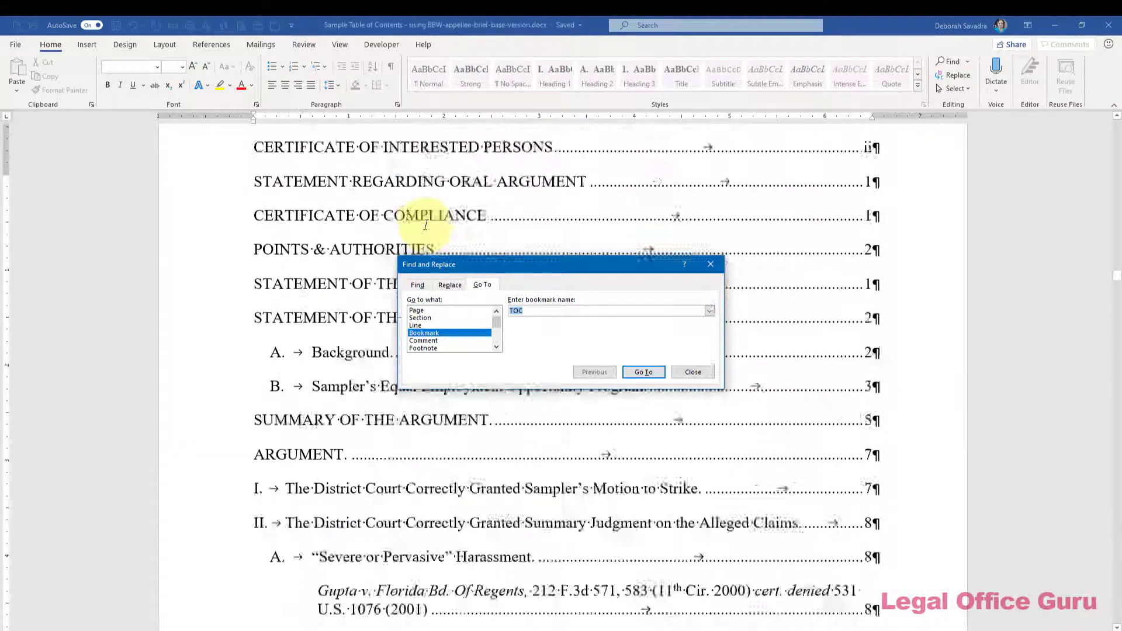
left_click(690, 374)
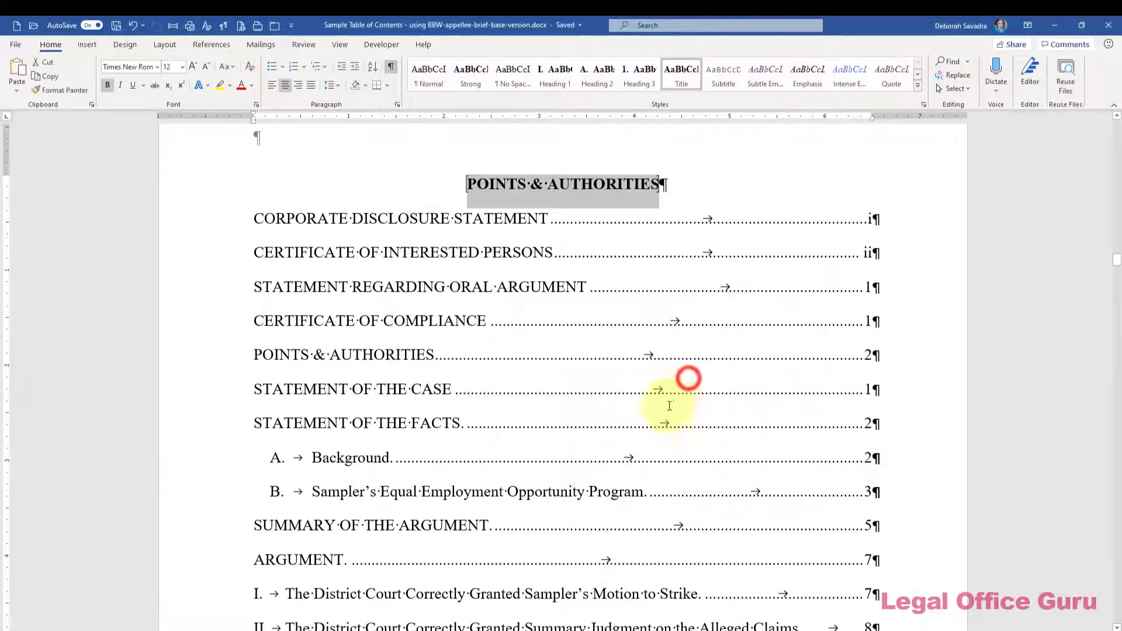
scroll(655, 421, "down", 6)
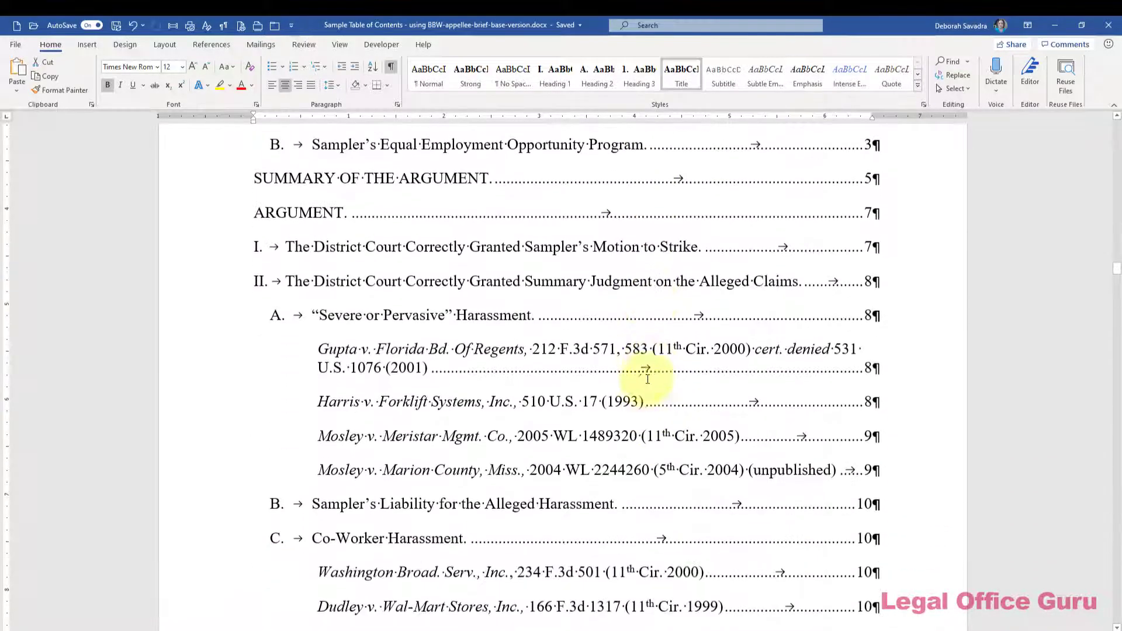
right_click(647, 351)
left_click(674, 428)
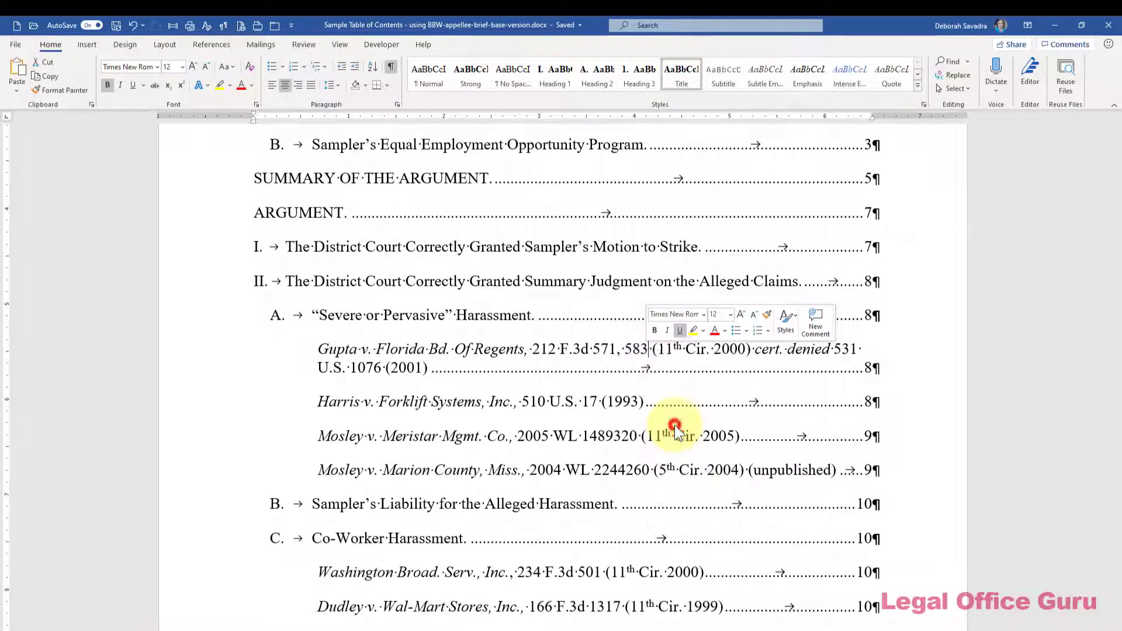
left_click(529, 335)
left_click(561, 351)
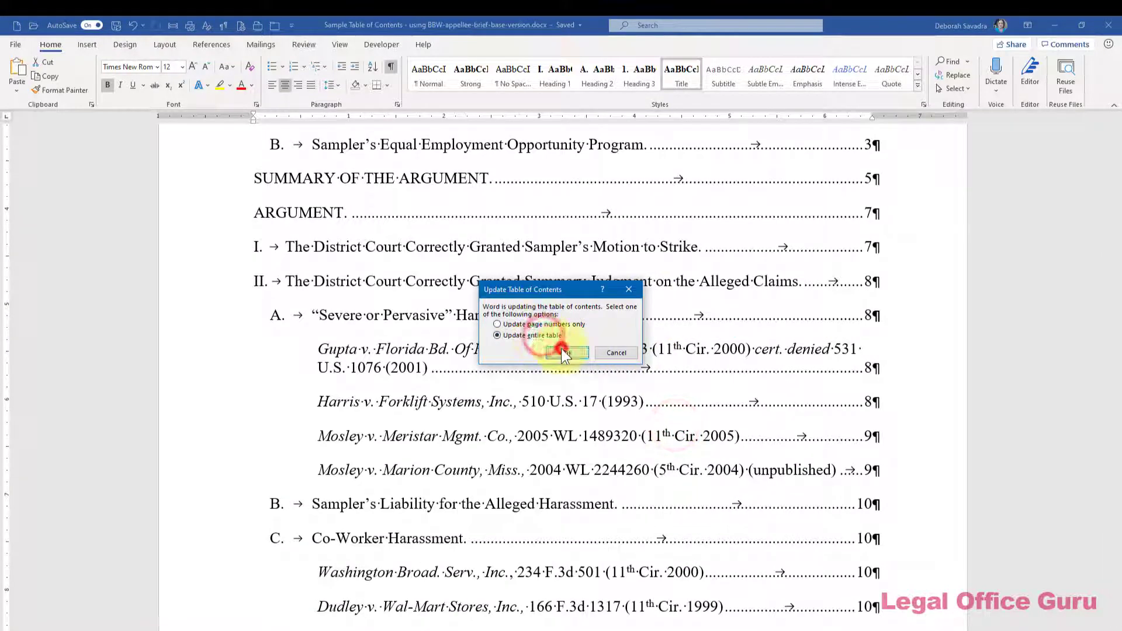
scroll(566, 350, "down", 5)
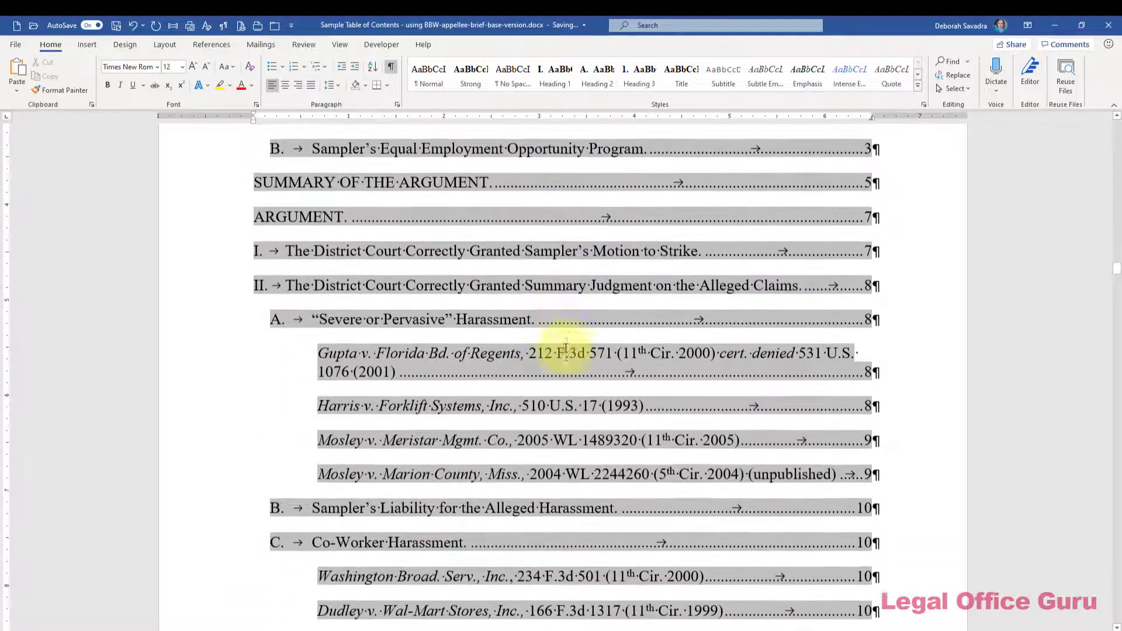
scroll(566, 349, "down", 2)
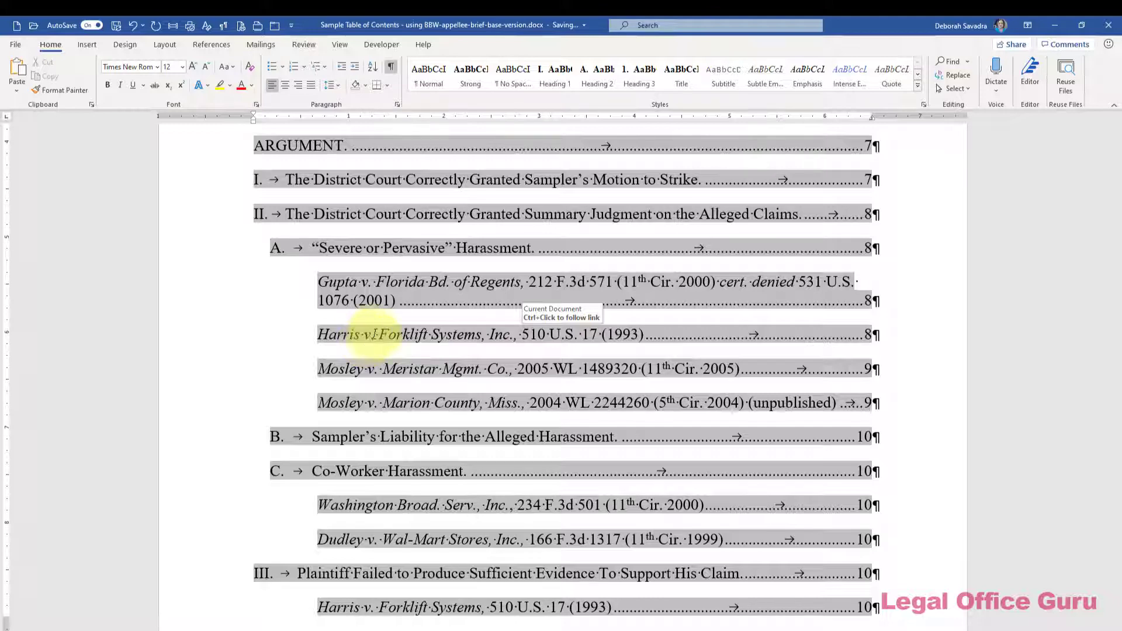
- Follow the Florida Bd. of Regents table entry to its citation and insert an asterisk before the case name in the TC field
left_click(455, 289, "ctrl")
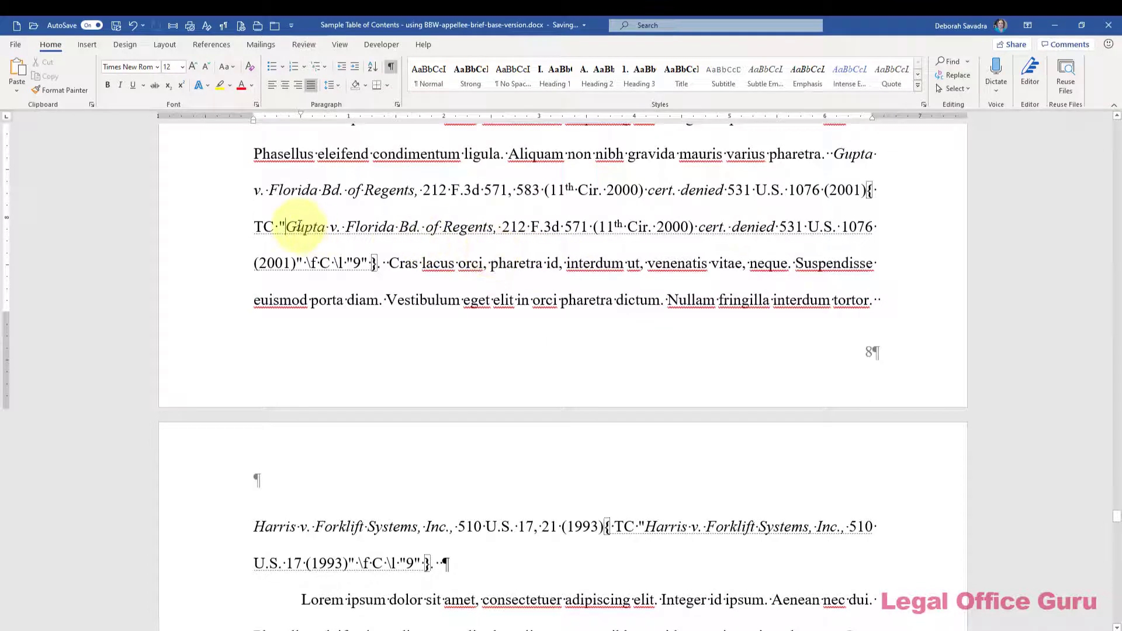
left_click(288, 227)
type("*")
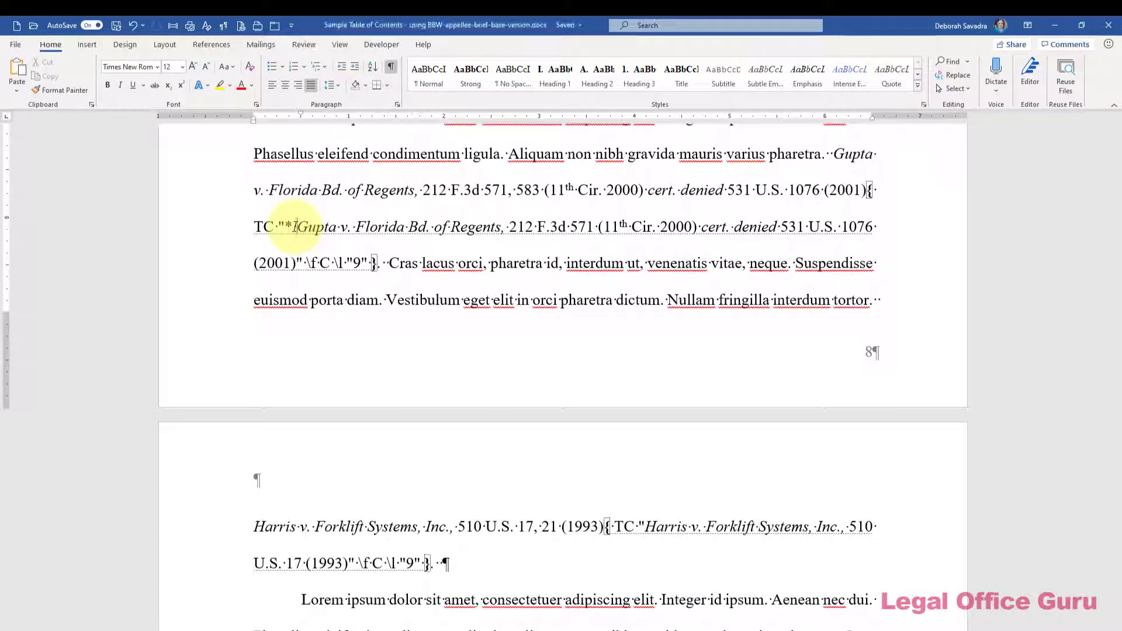
- Go back to the TOC bookmark and update the entire table to bring in the asterisk on the Florida Bd. of Regents entry
key("ctrl+g")
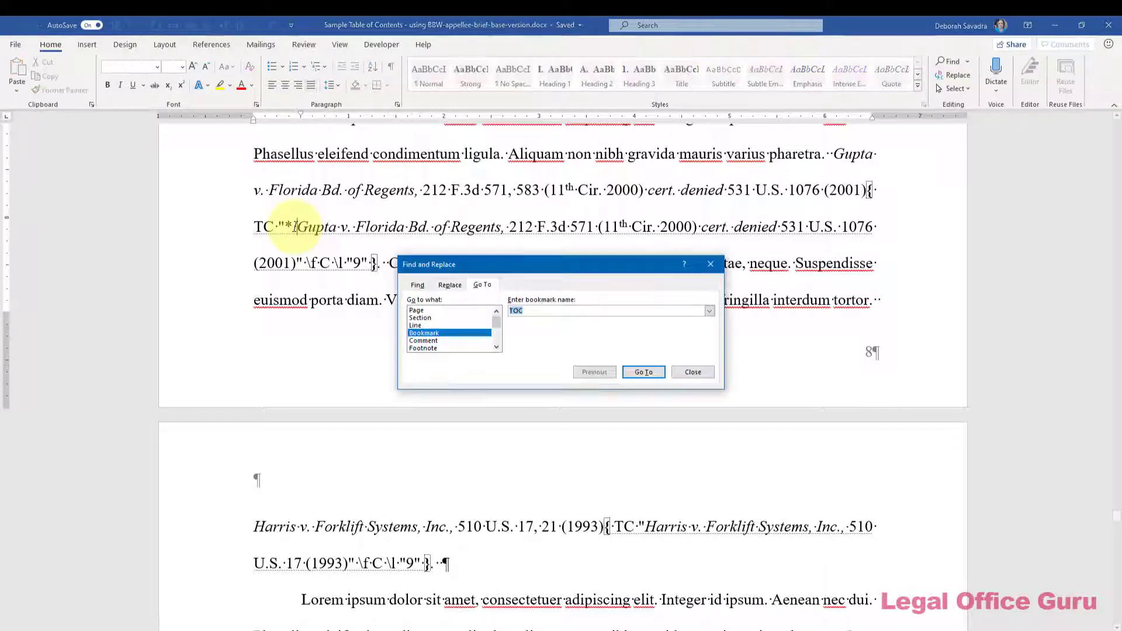
key("Return")
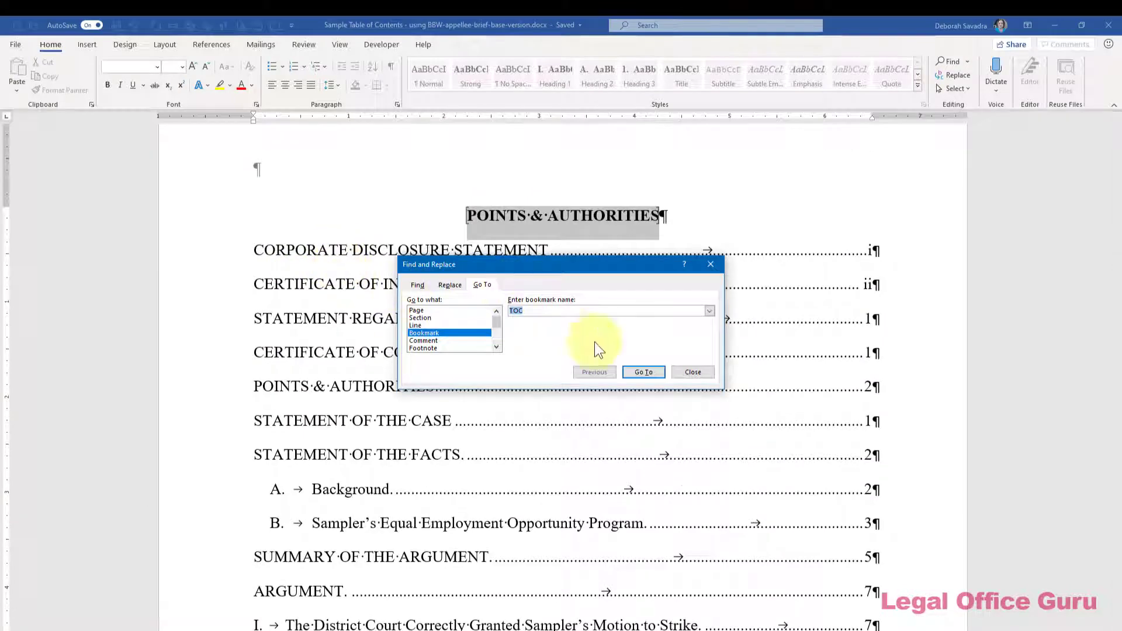
left_click(693, 372)
left_click(607, 404)
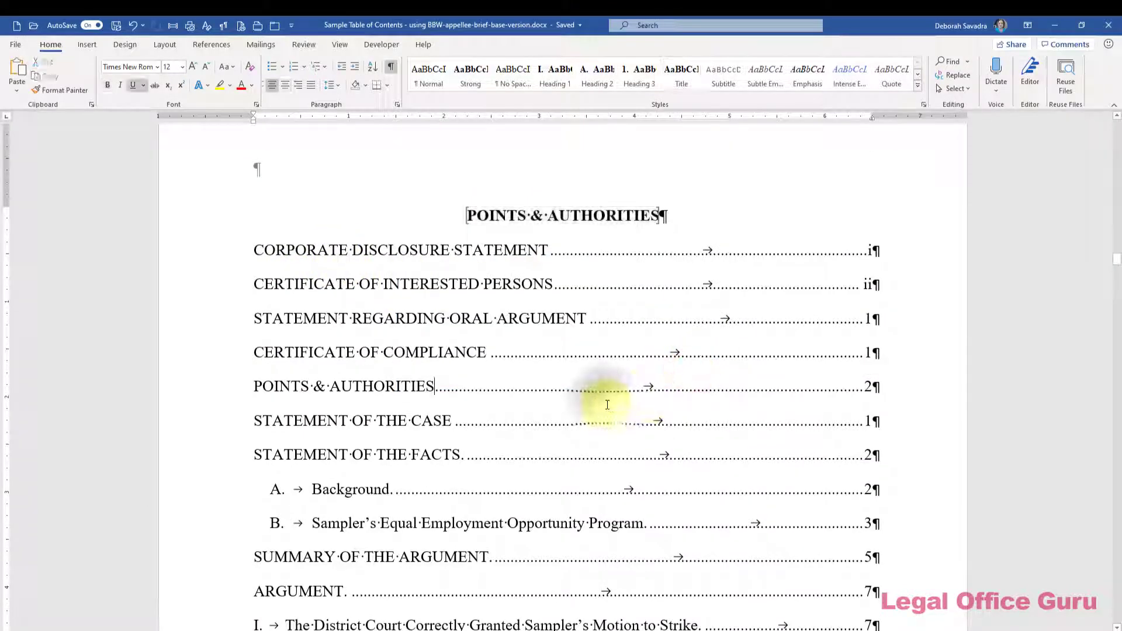
right_click(607, 404)
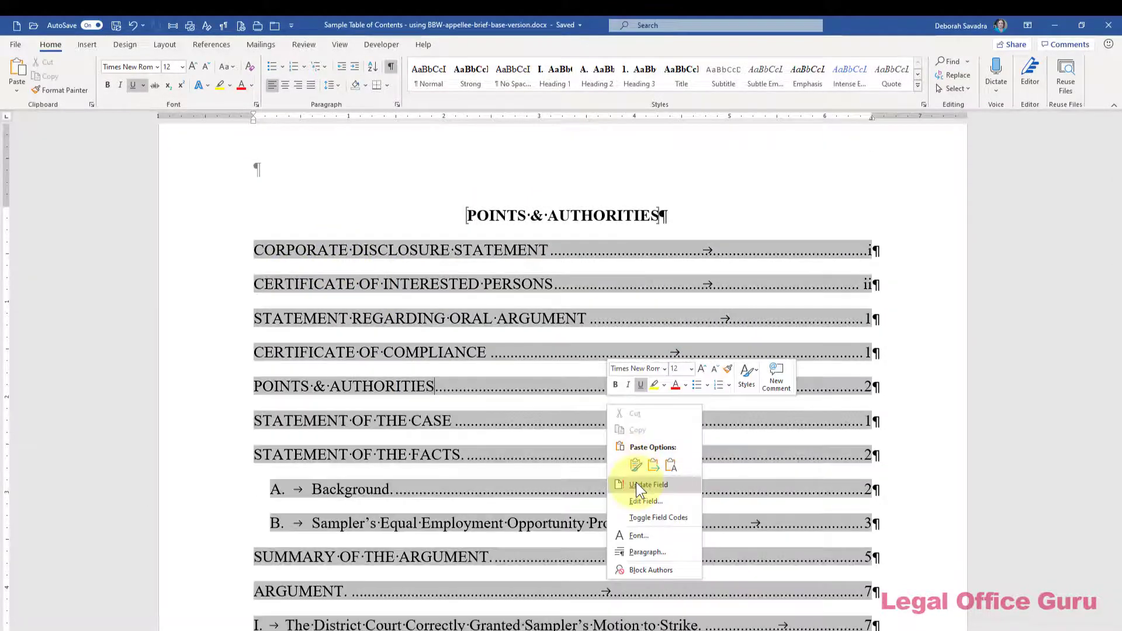
left_click(637, 483)
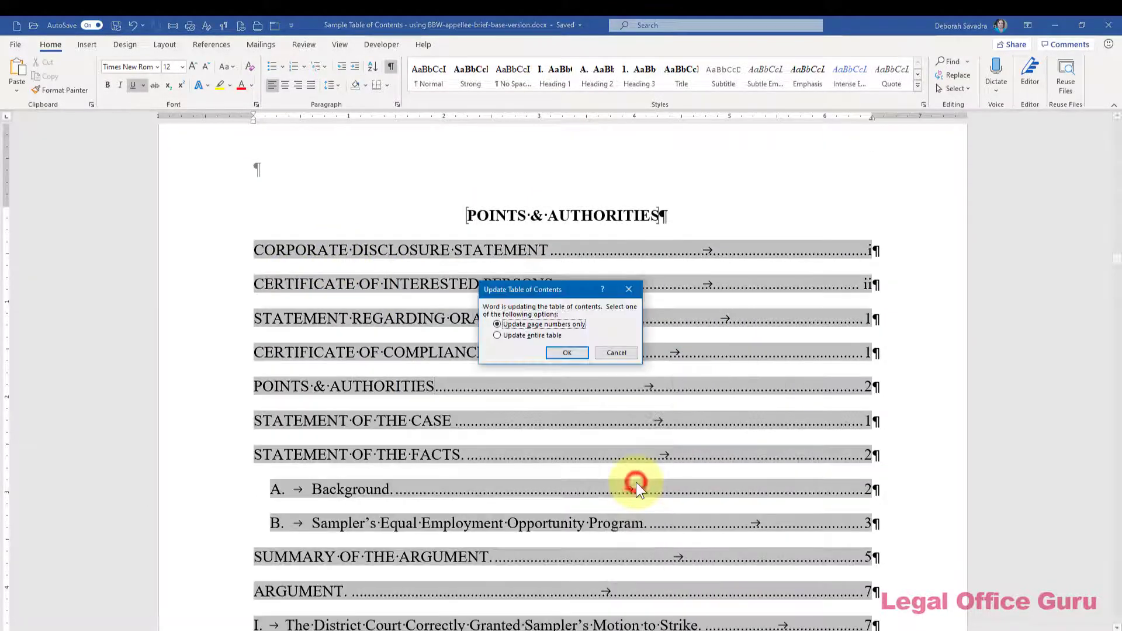
left_click(553, 336)
left_click(555, 353)
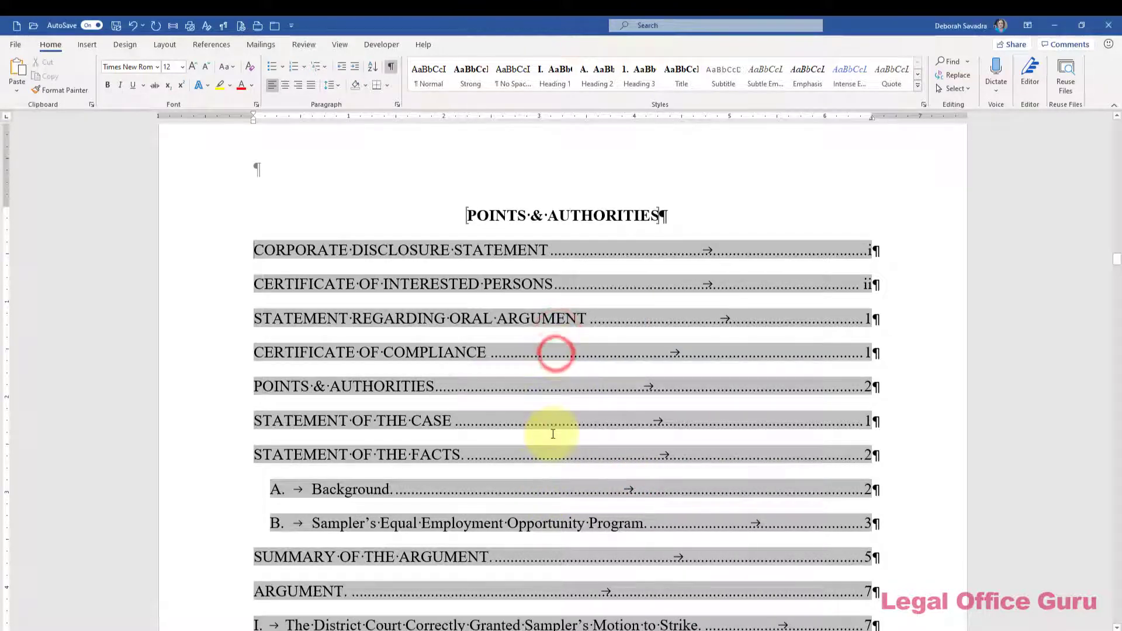
scroll(553, 434, "down", 6)
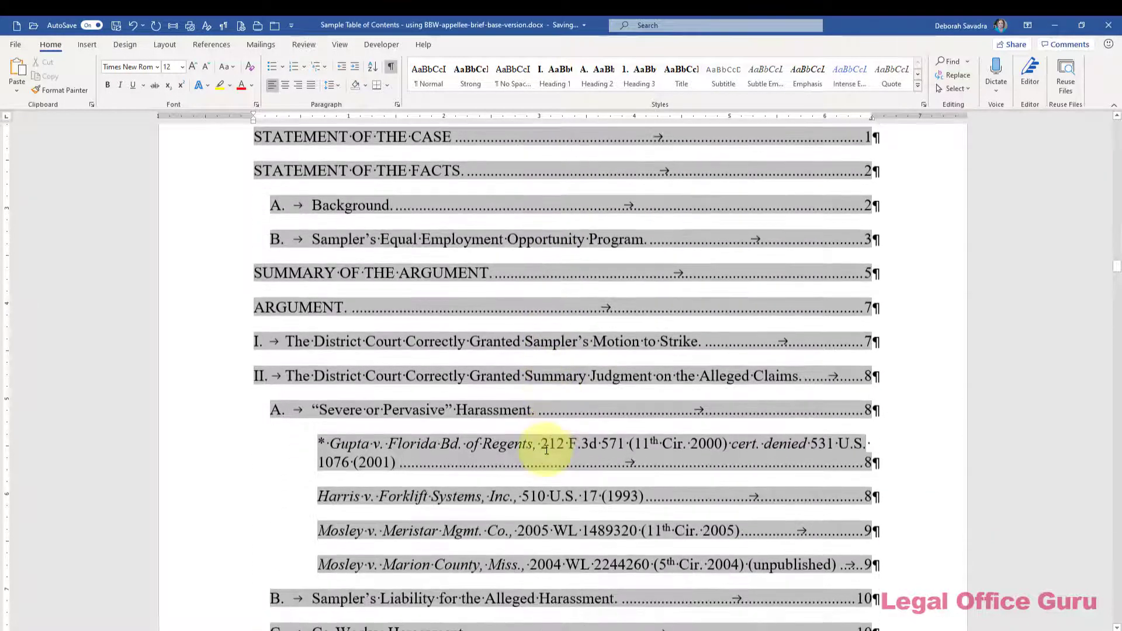
left_click(547, 449)
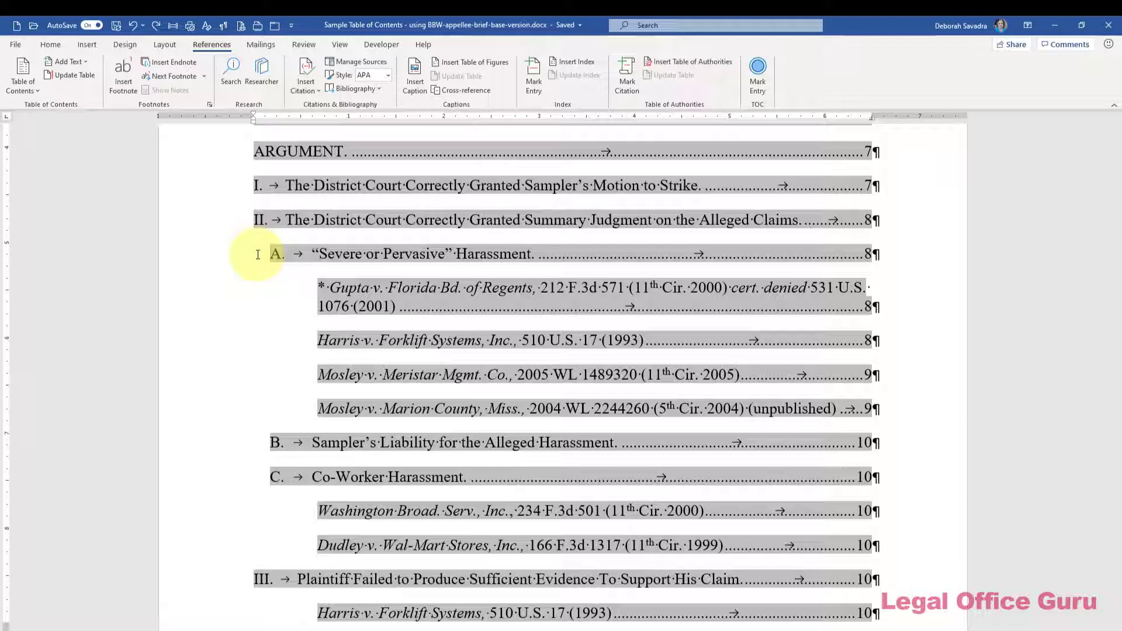
- Display the field code behind the points and authorities table to examine its switches, and restore the normal table view
scroll(619, 200, "up", 4)
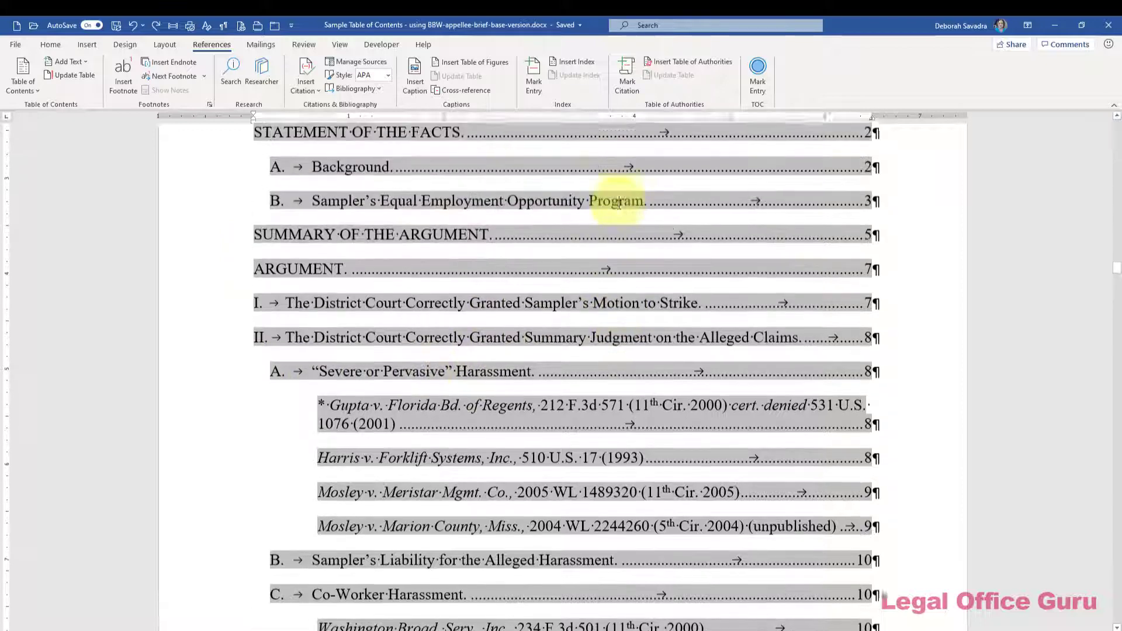
scroll(619, 200, "up", 4)
left_click(582, 255)
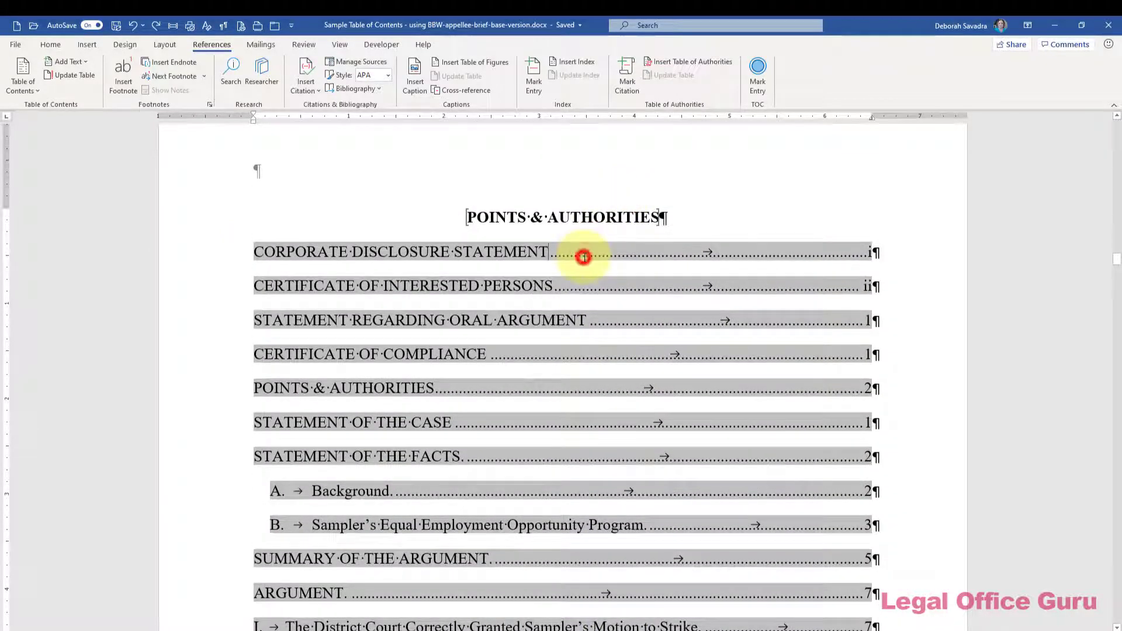
key("alt+F9")
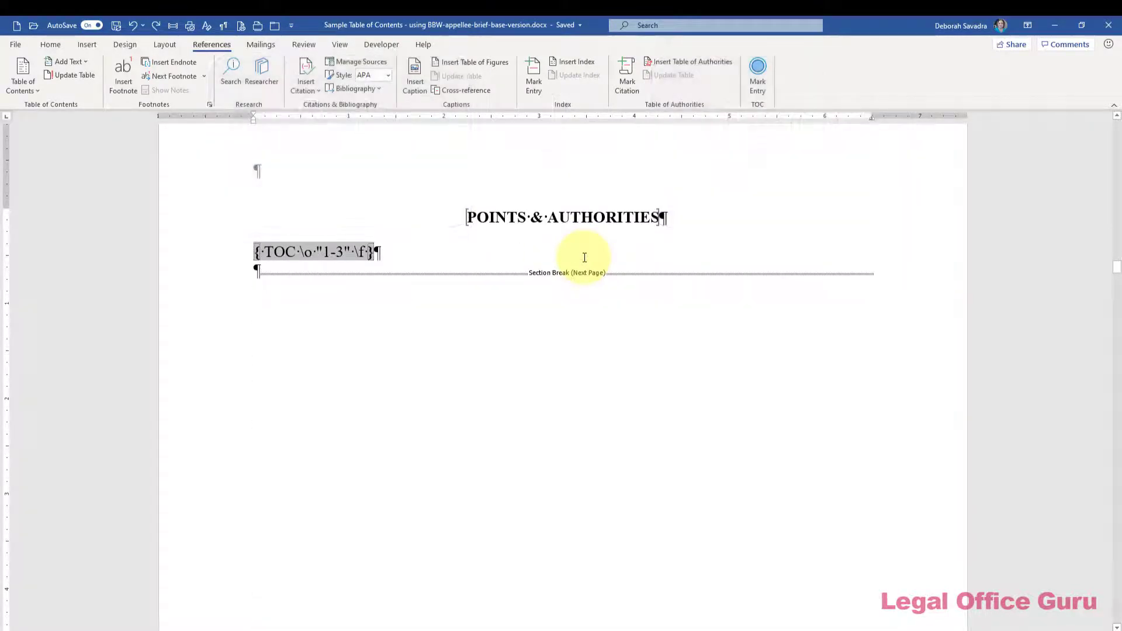
key("alt+F9")
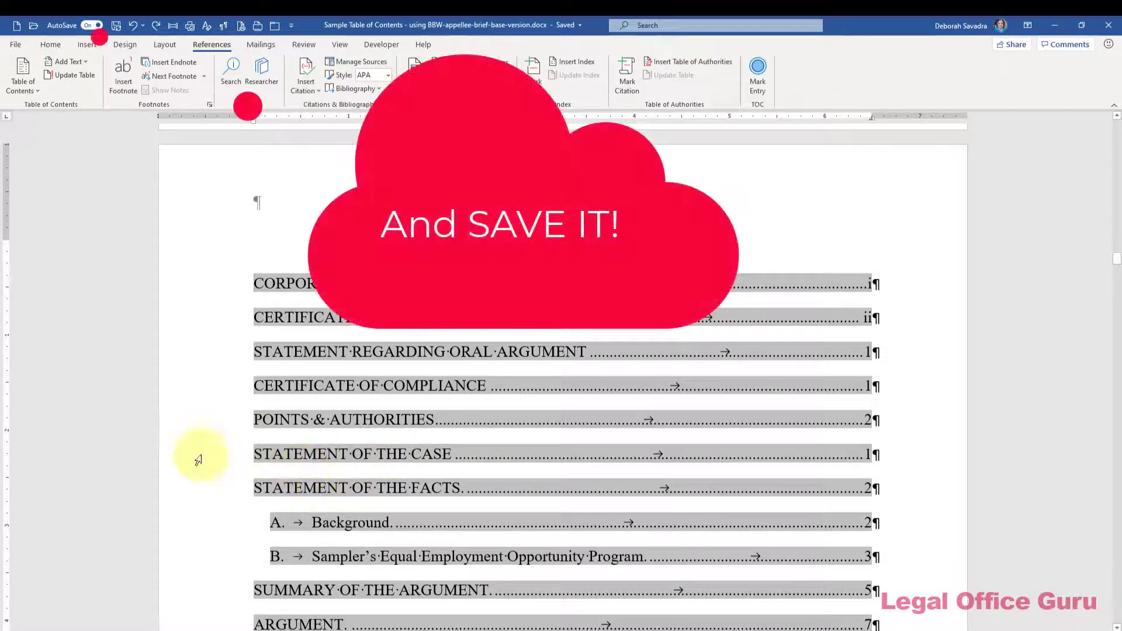
- Convert the points and authorities table field to plain text, and undo the conversion
left_click(368, 387)
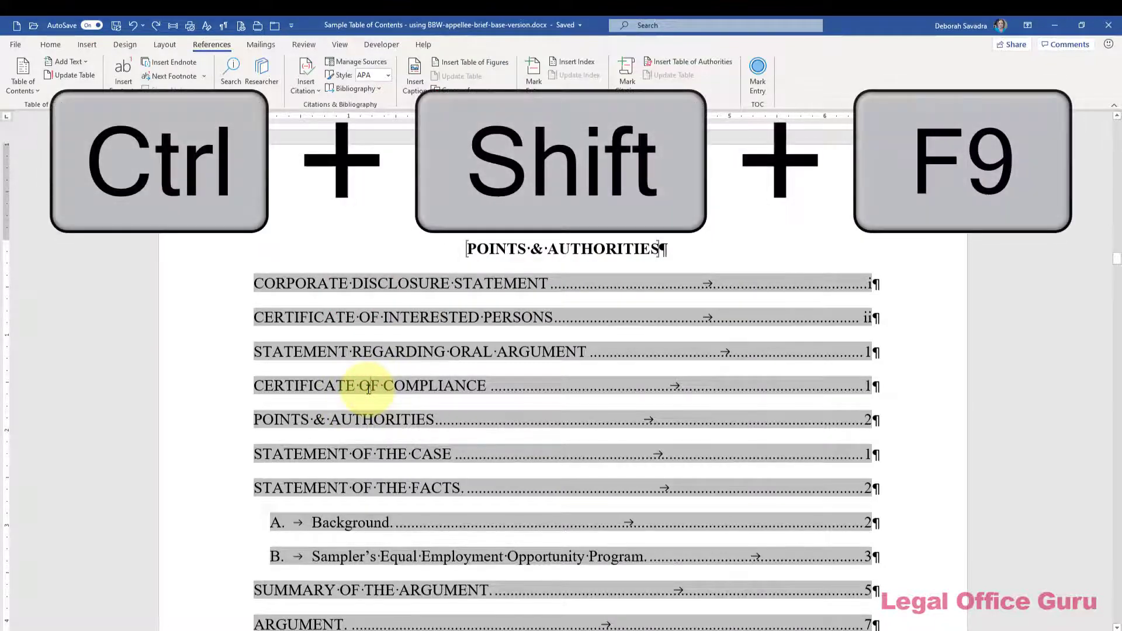
key("ctrl+shift+F9")
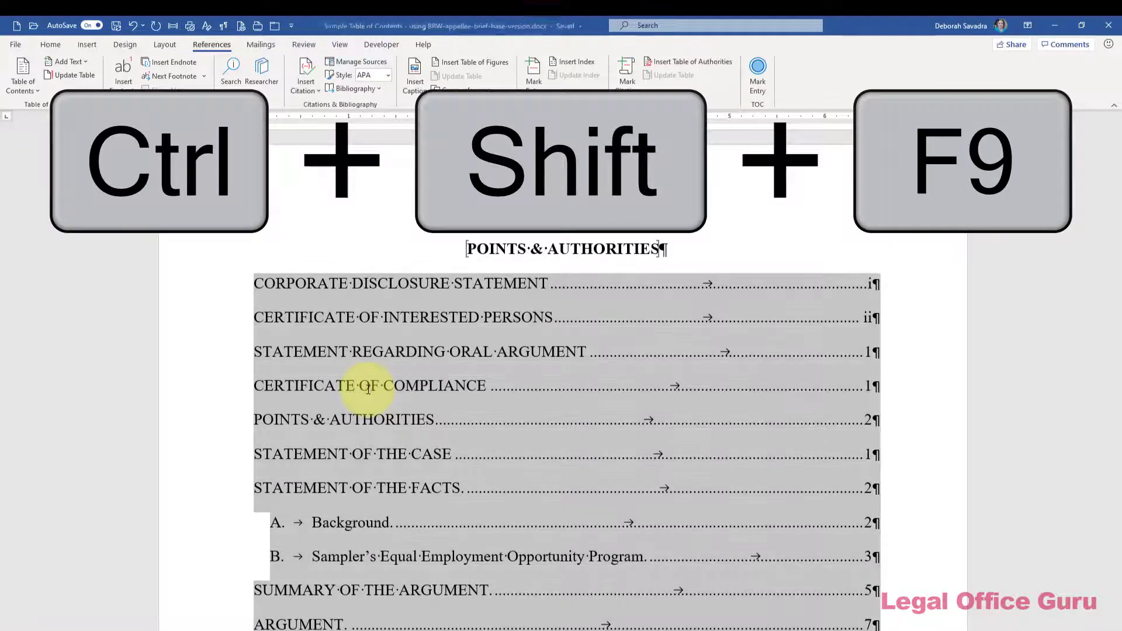
left_click(437, 373)
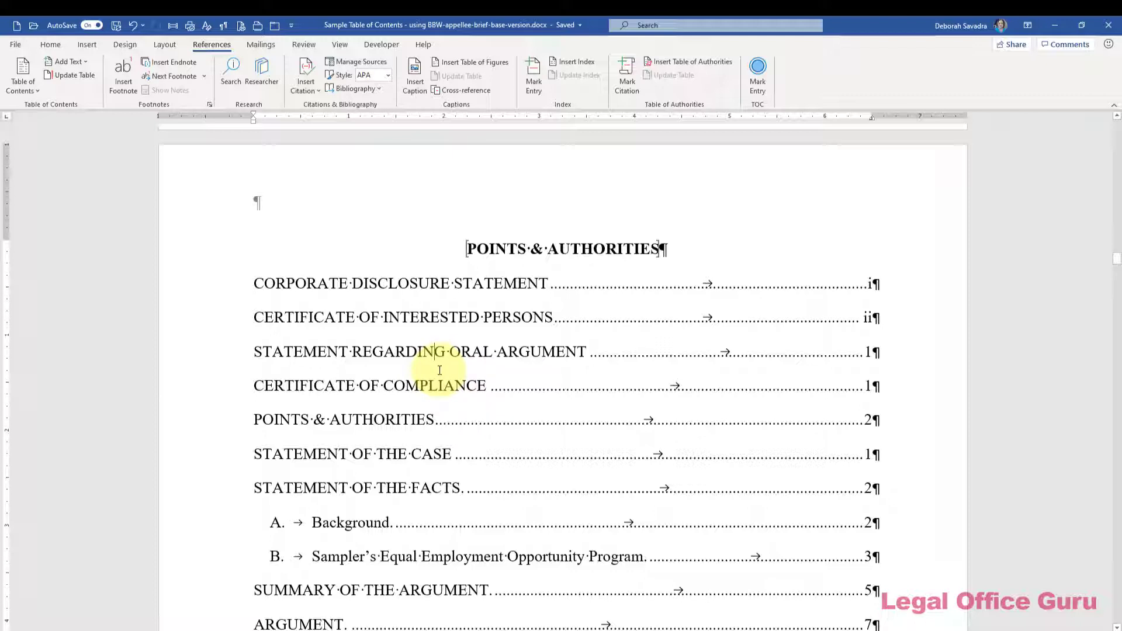
key("ctrl+z")
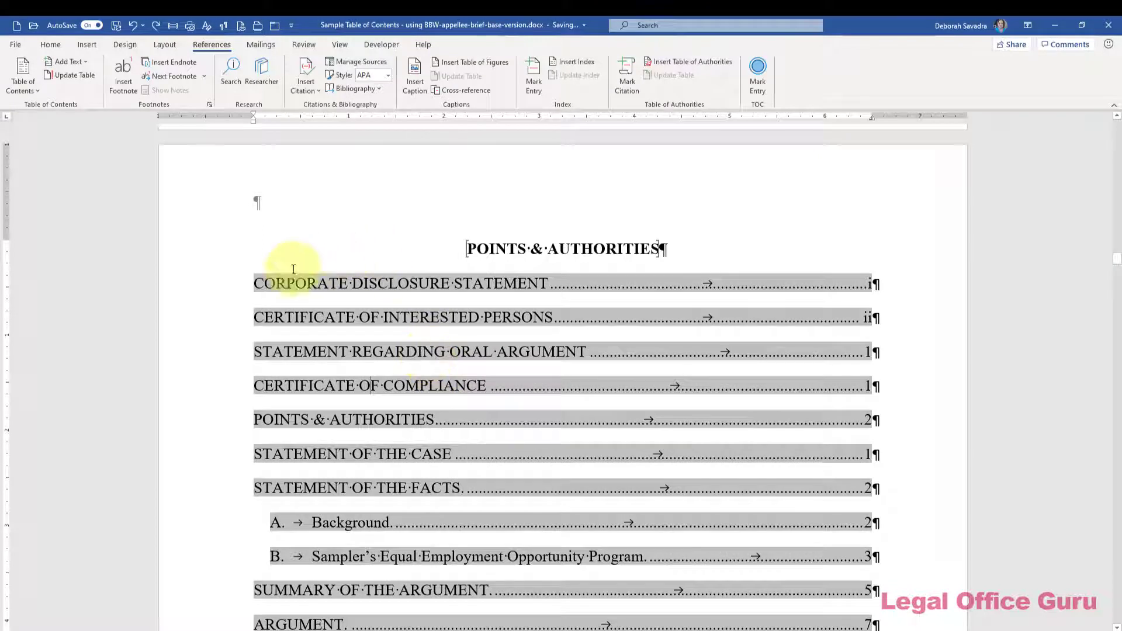
- Delete the existing points and authorities table beneath its heading
left_click(253, 283)
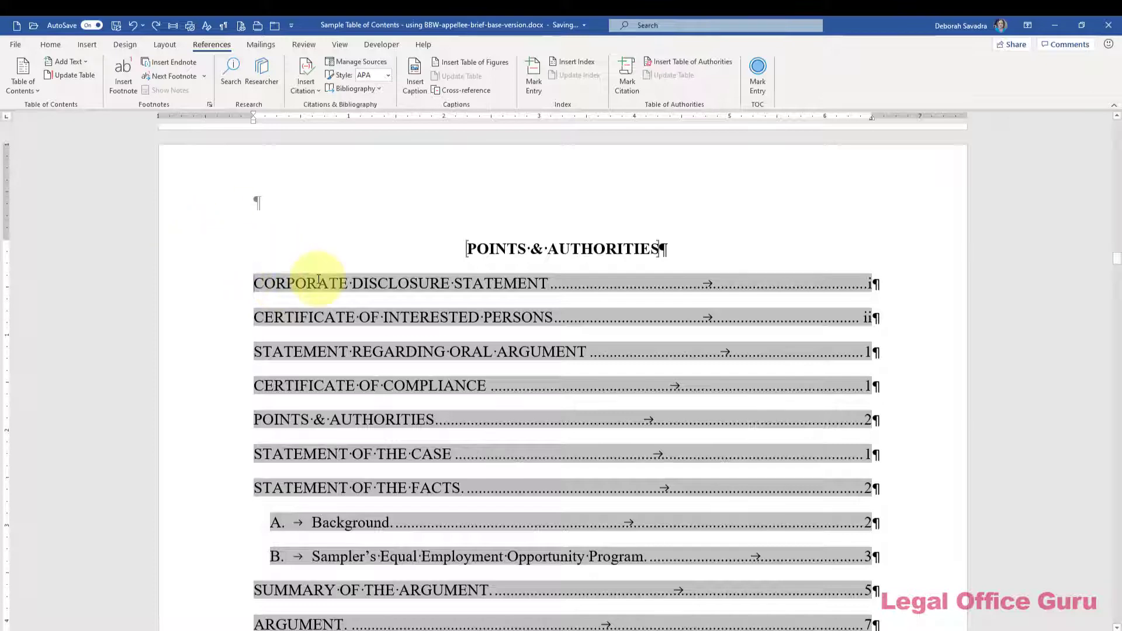
scroll(319, 279, "down", 15)
scroll(319, 279, "down", 5)
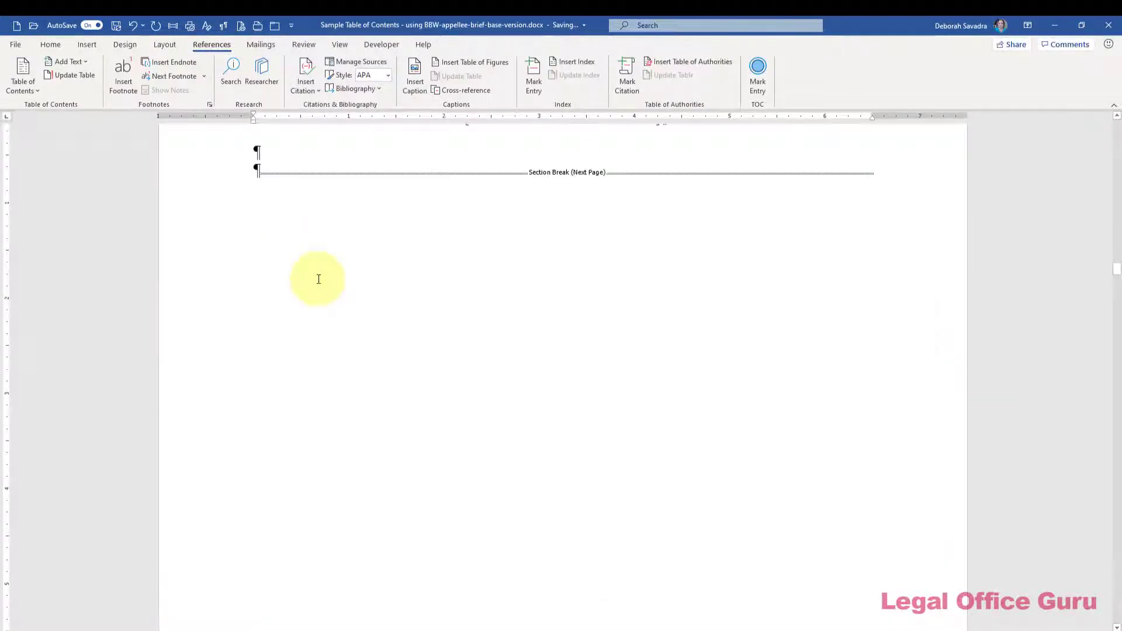
- Insert a custom table of contents with hyperlinks and outline levels turned off and table entry fields turned on
left_click(25, 85)
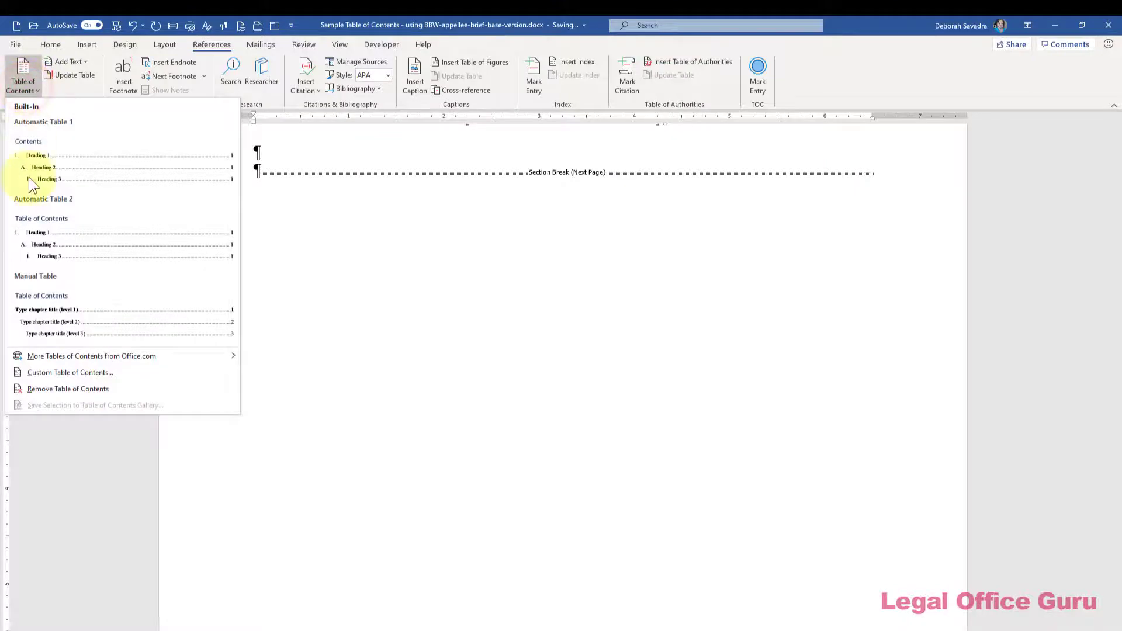
left_click(93, 372)
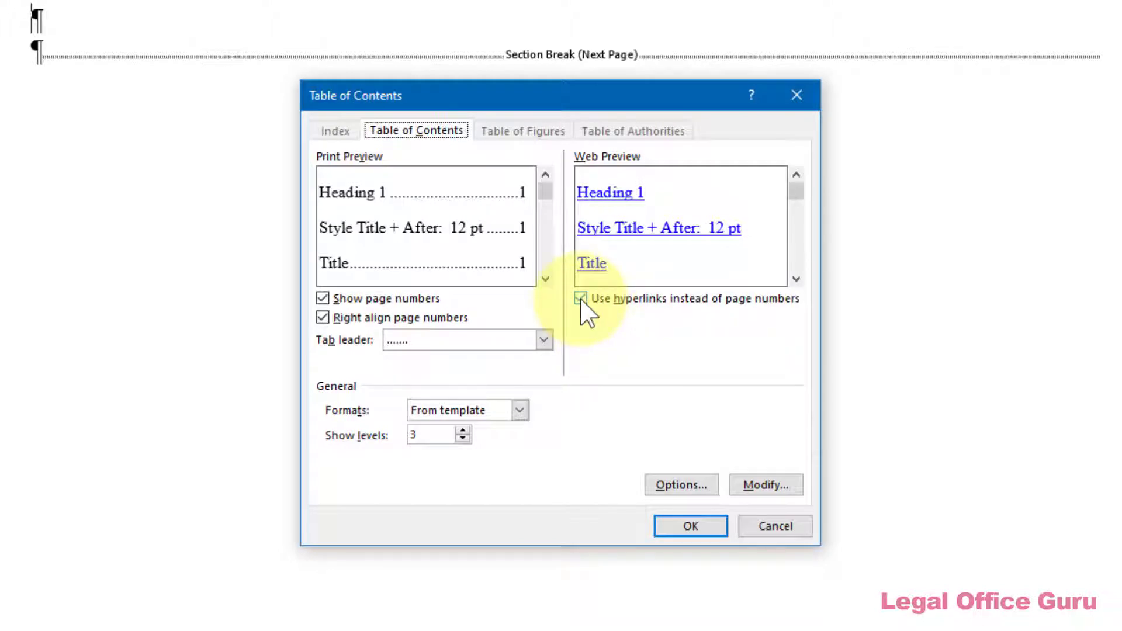
left_click(581, 299)
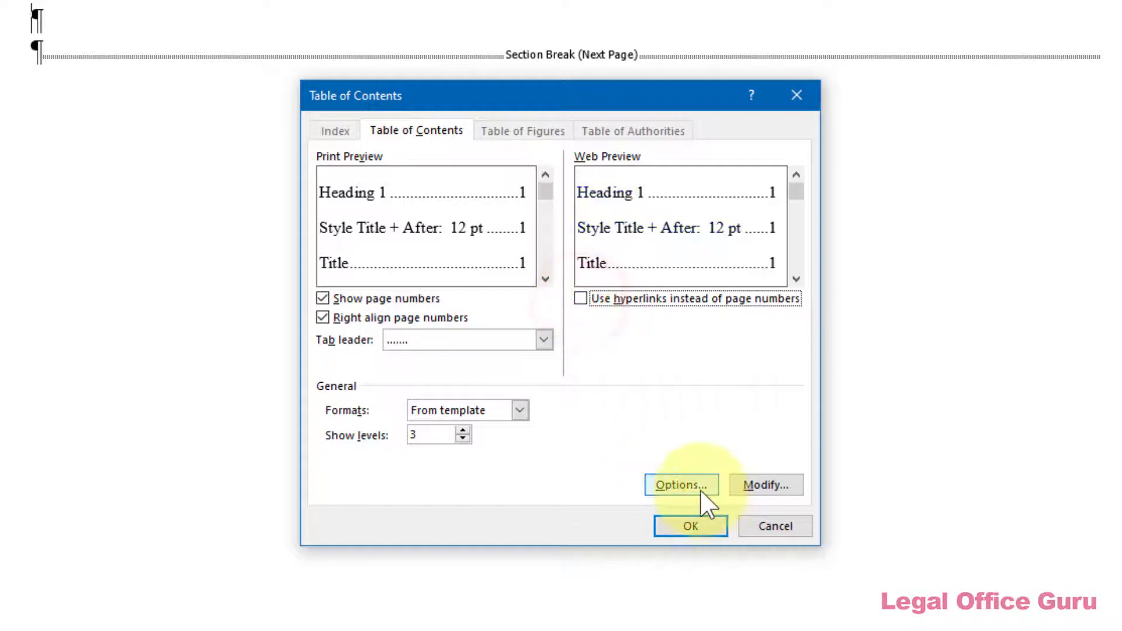
left_click(701, 489)
left_click(407, 403)
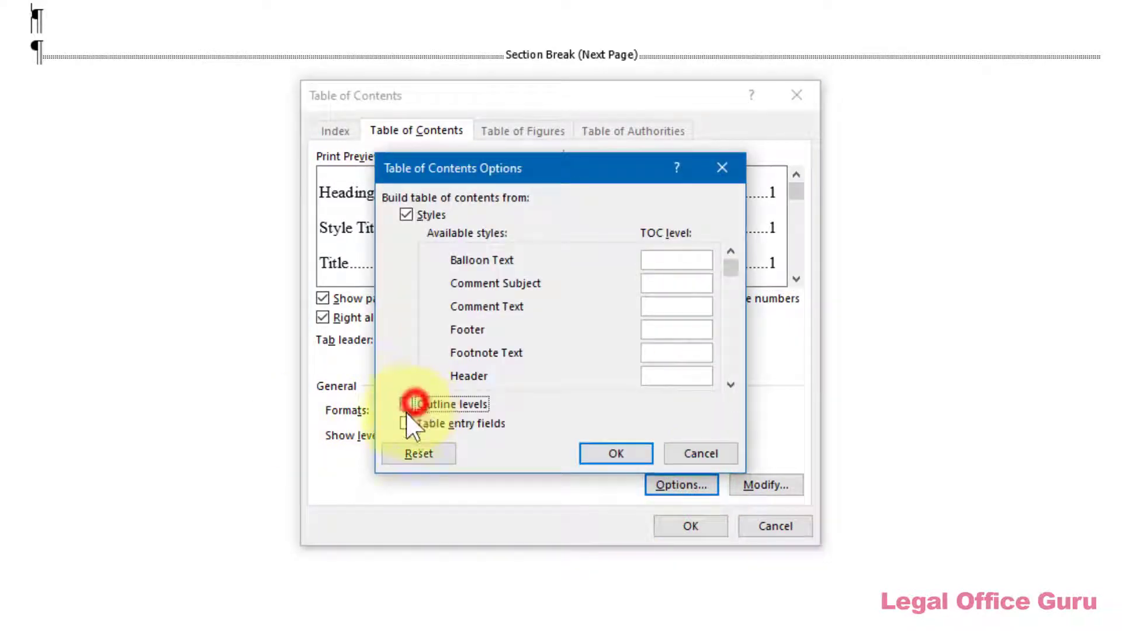
left_click(407, 423)
left_click(616, 454)
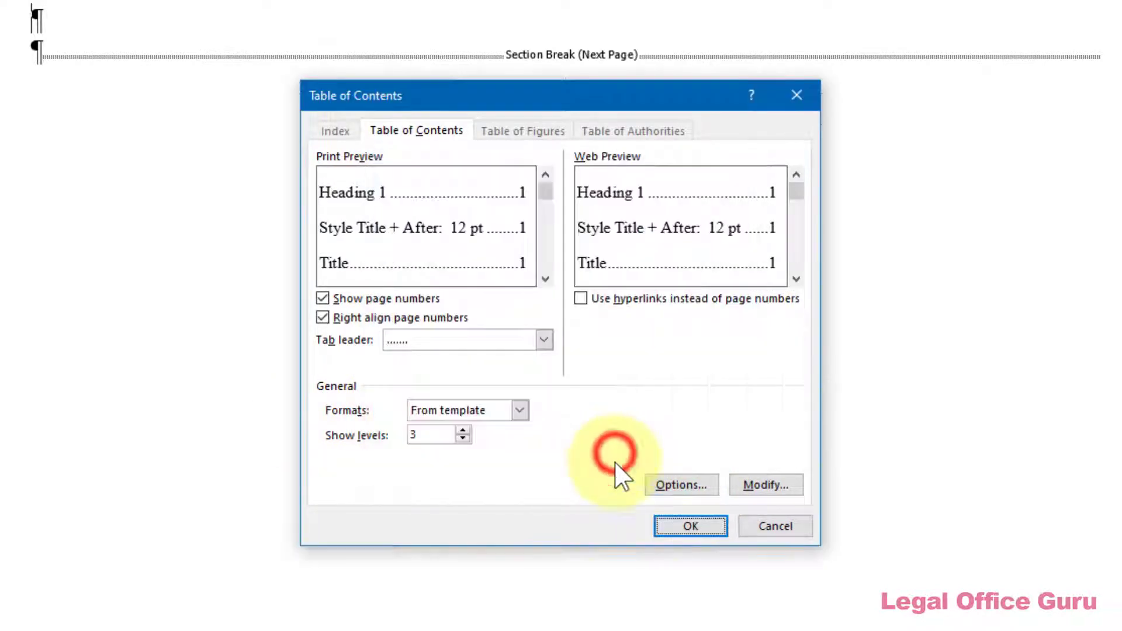
left_click(697, 523)
- Convert the points and authorities table without hyperlinks to plain text
scroll(628, 461, "down", 7)
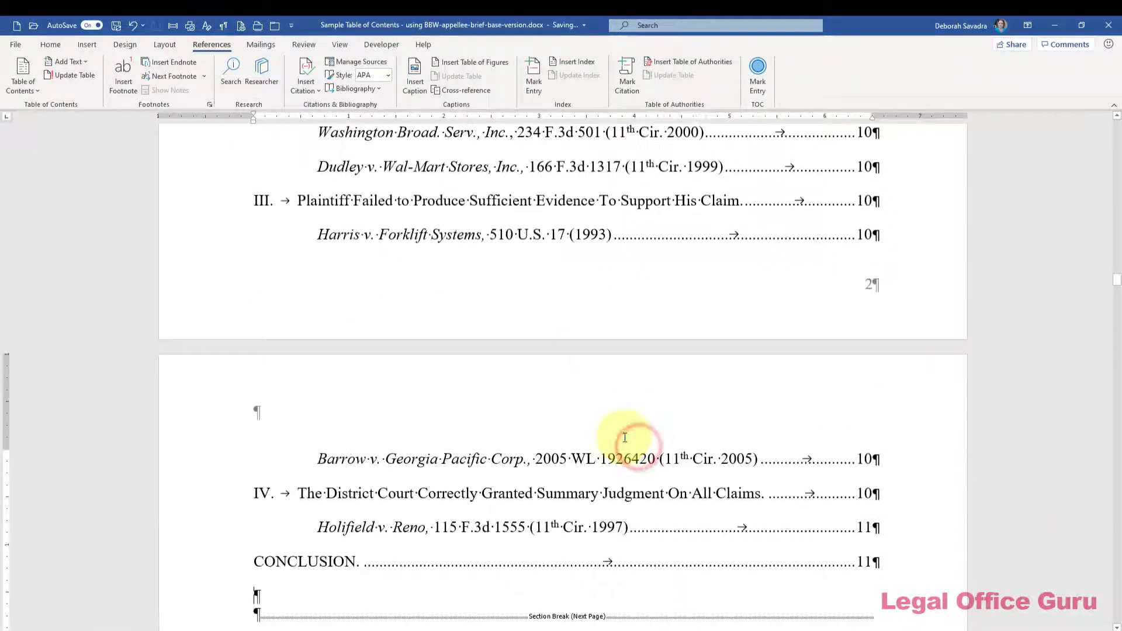
scroll(624, 437, "up", 5)
scroll(624, 438, "up", 9)
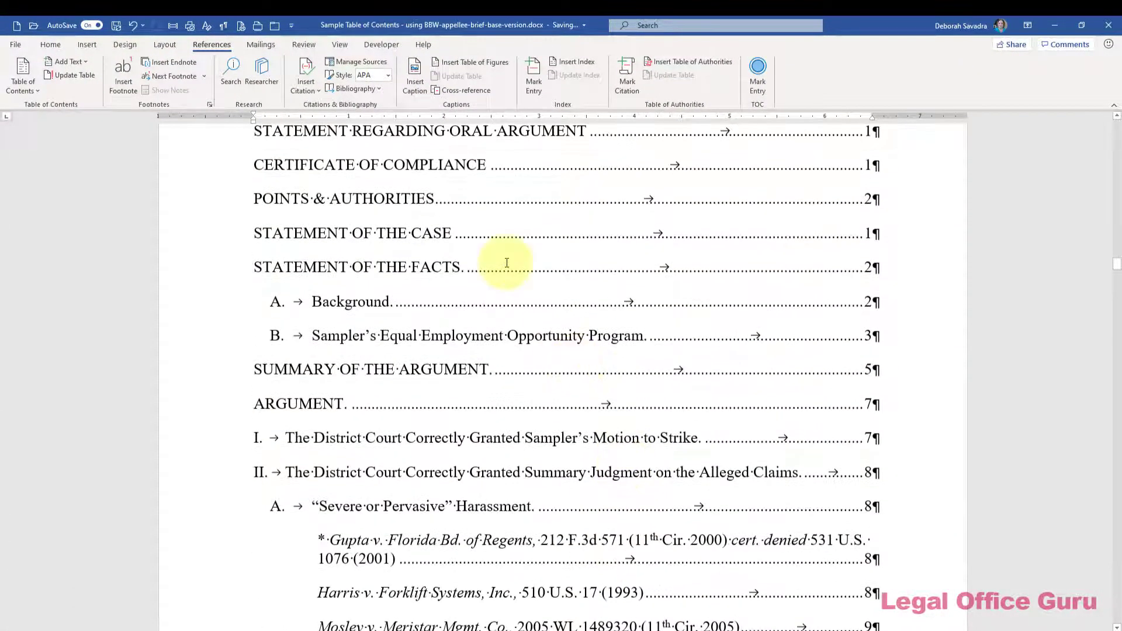
scroll(506, 262, "up", 3)
left_click(503, 251)
key("ctrl+shift+F9")
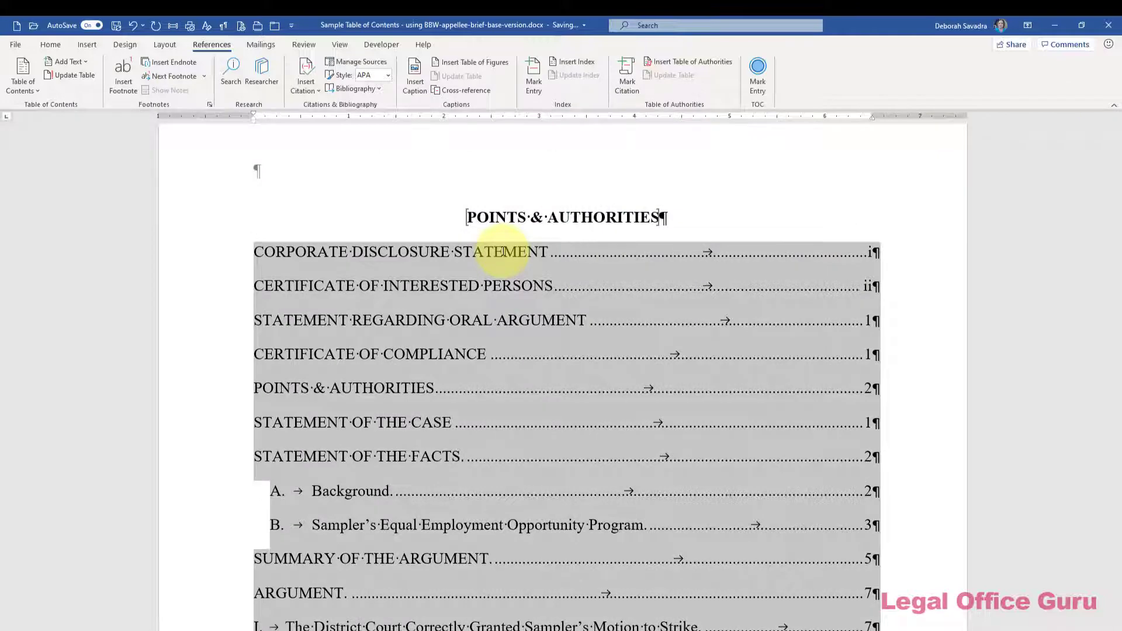
- Switch the document to field code display and delete the points and authorities table
left_click(503, 251)
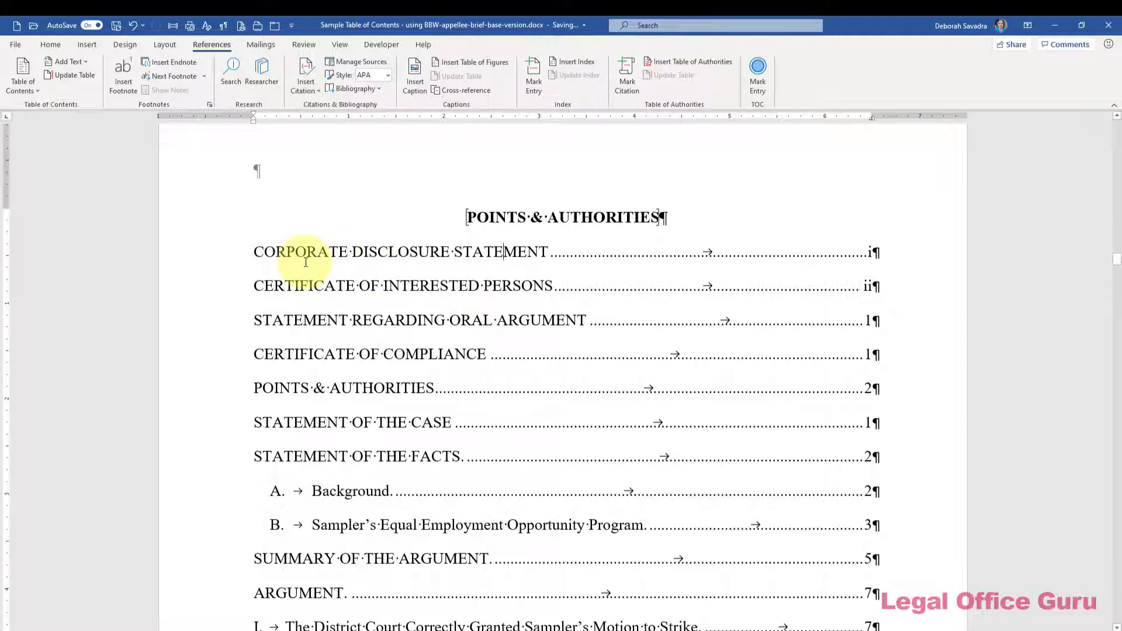
key("alt+F9")
key("Delete")
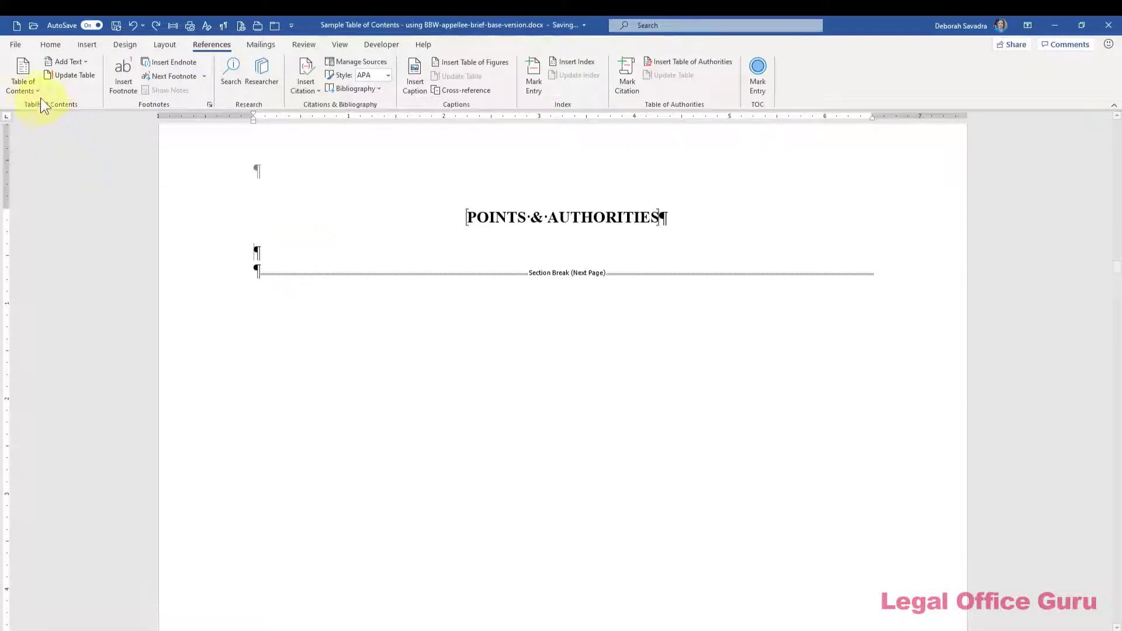
- Insert a custom table of contents with hyperlinks kept, outline levels off and table entry fields on, and display its entries instead of the field code
left_click(26, 90)
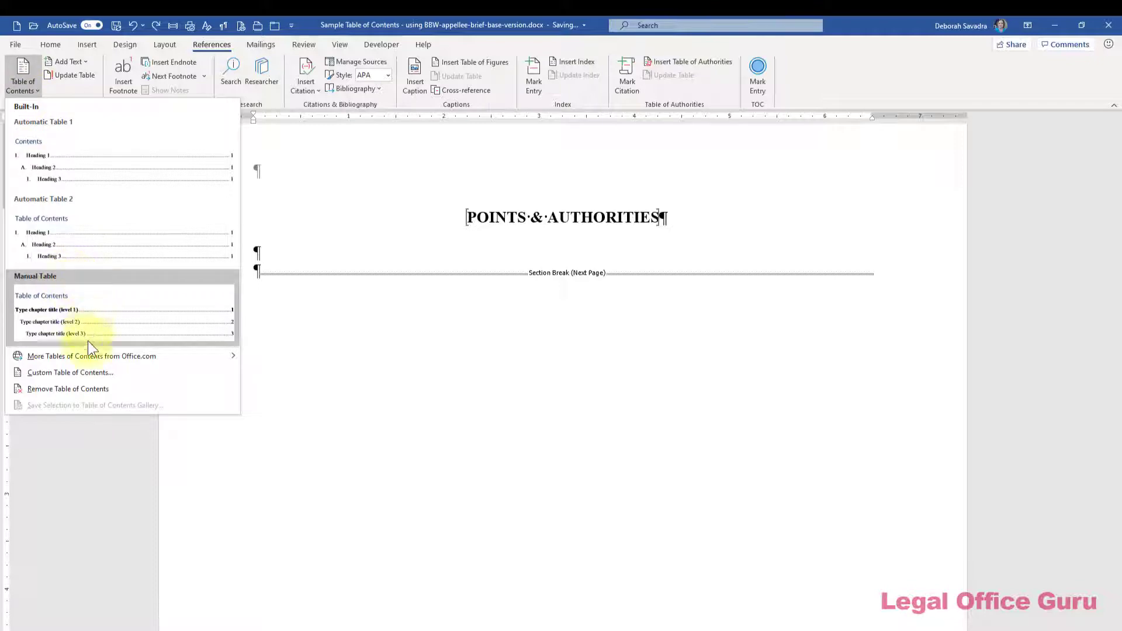
left_click(95, 369)
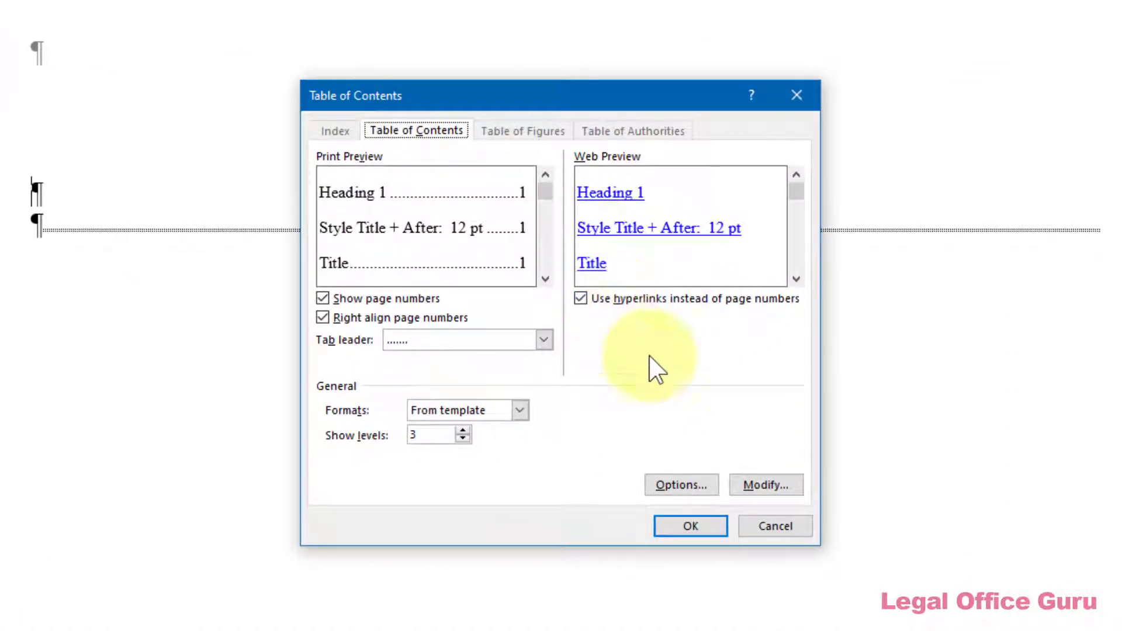
left_click(676, 485)
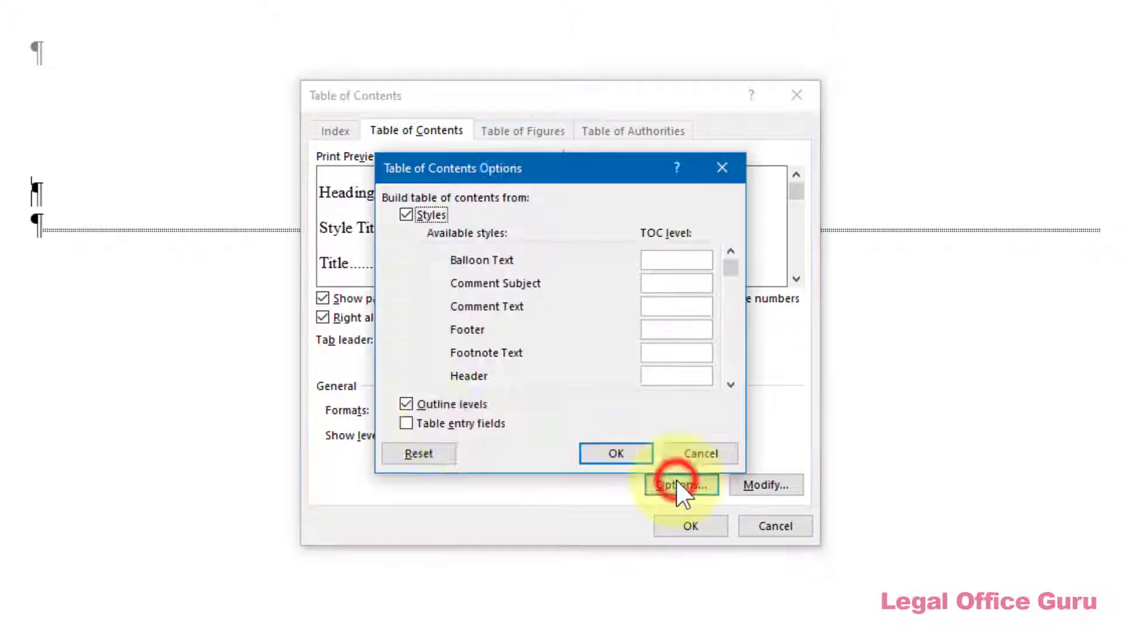
left_click(406, 405)
left_click(406, 425)
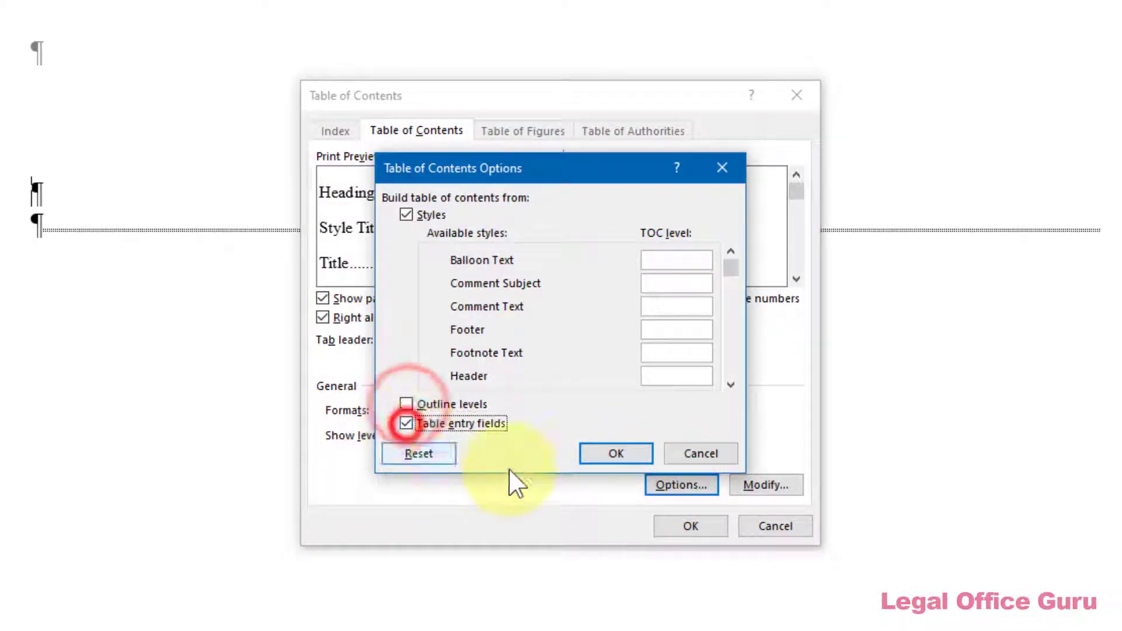
left_click(616, 453)
left_click(684, 528)
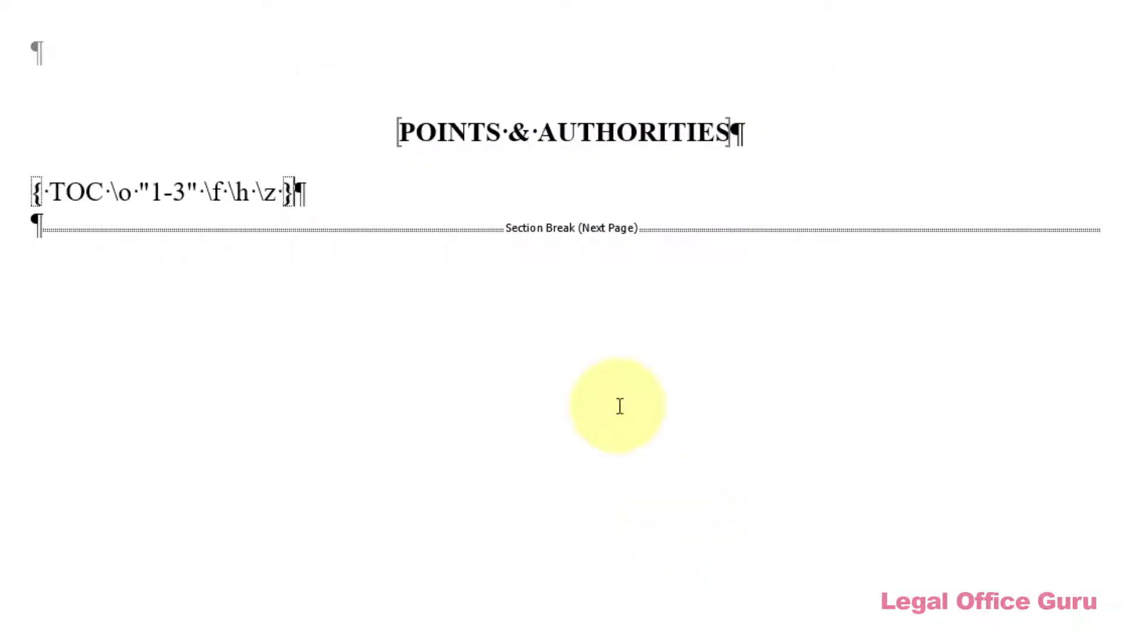
key("alt+F9")
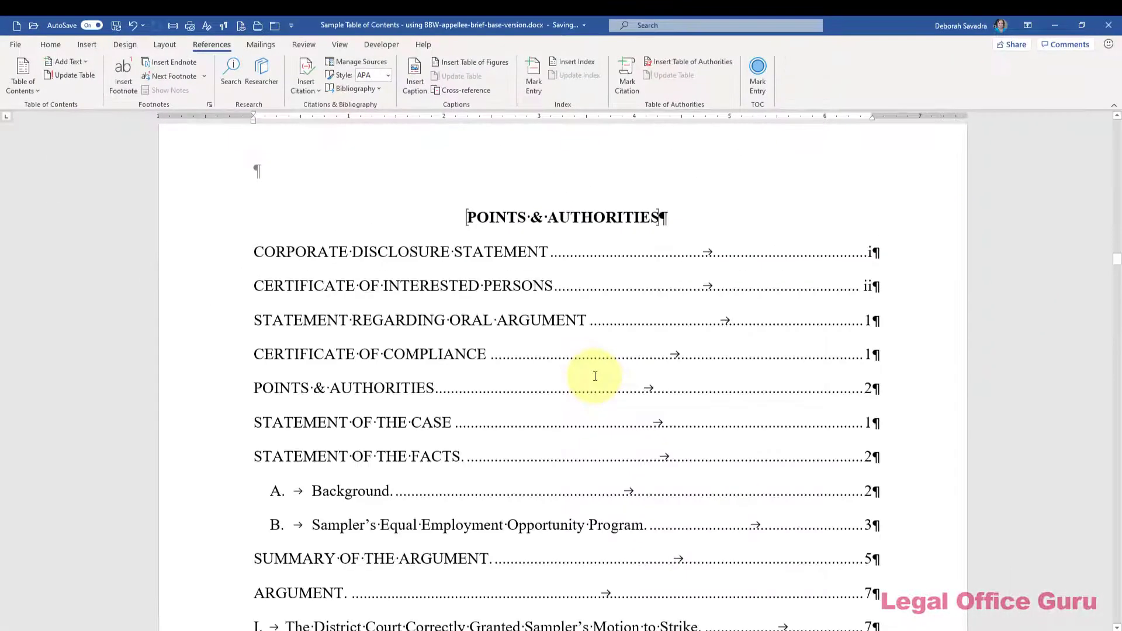
- Convert the hyperlinked points and authorities table field to plain text
left_click(499, 321)
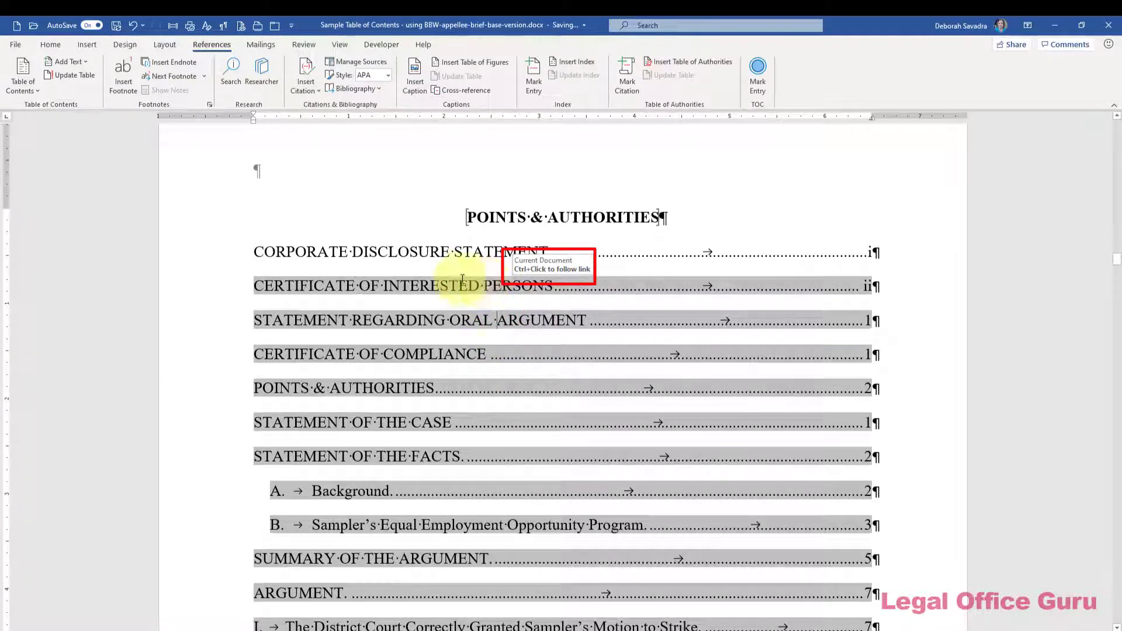
left_click(437, 252)
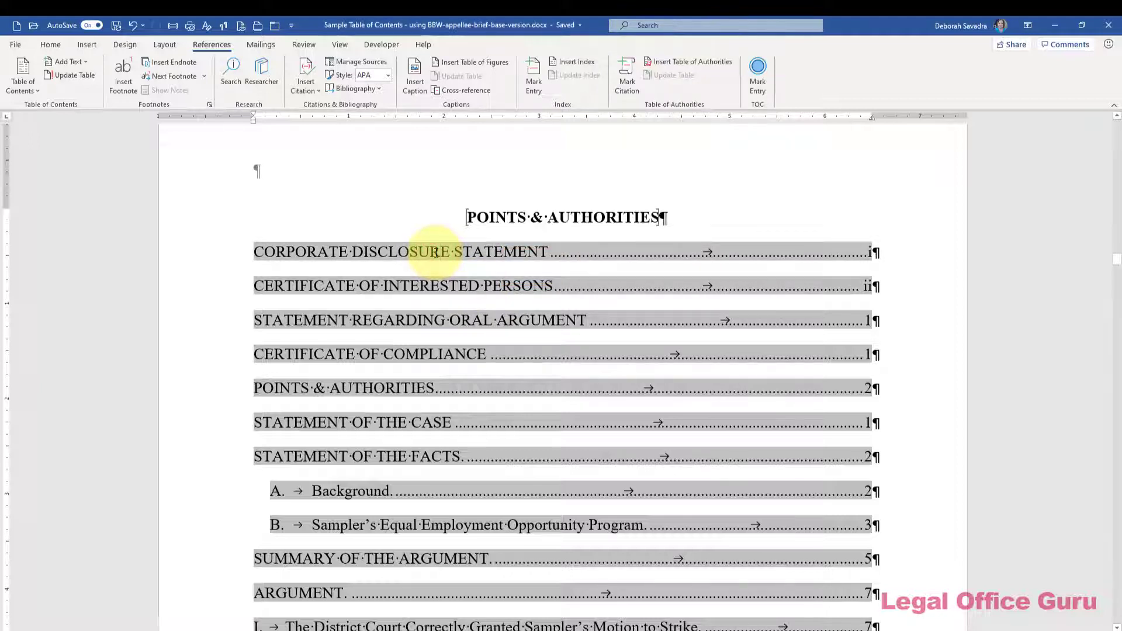
key("ctrl+shift+F9")
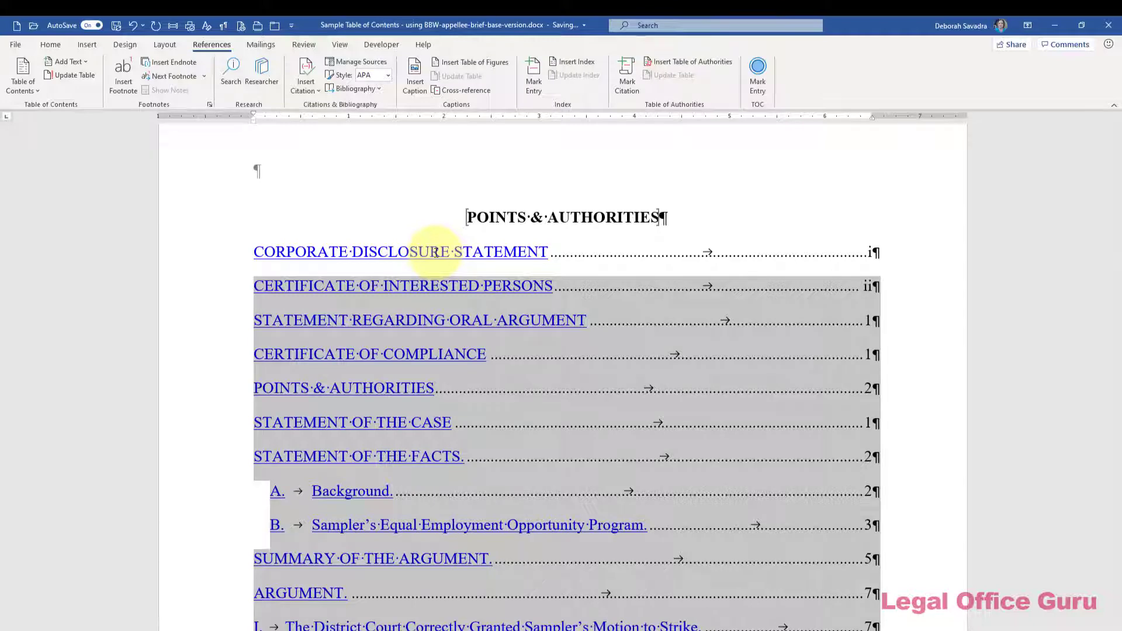
left_click(636, 284)
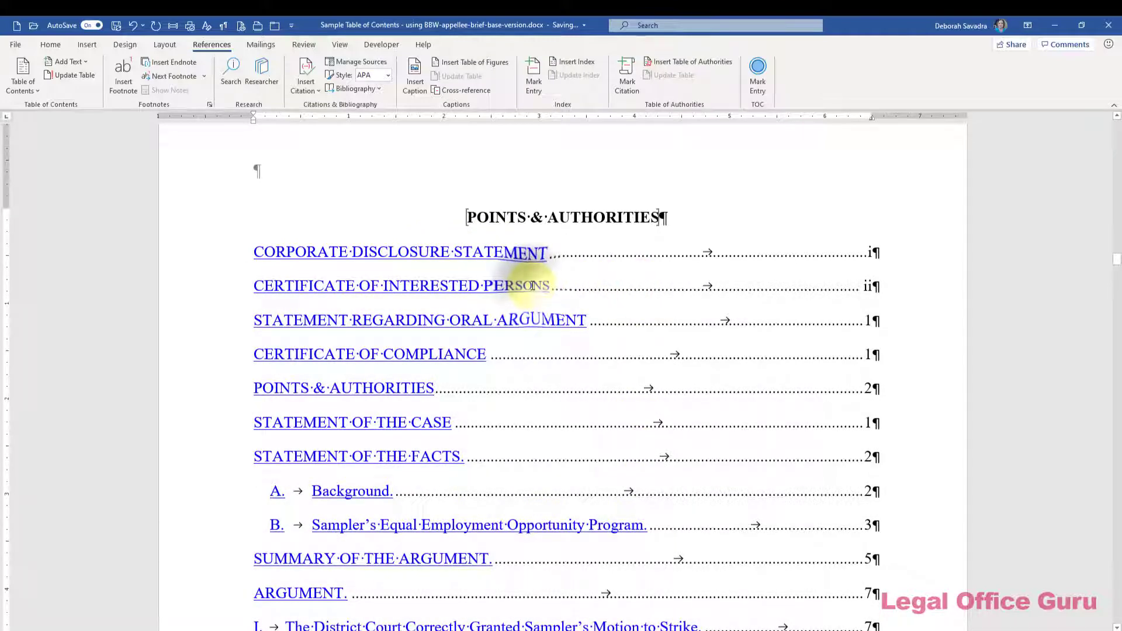
- Remove the hyperlink from the CERTIFICATE OF INTERESTED PERSONS entry, and check it and the CORPORATE DISCLOSURE STATEMENT entry for remaining hyperlink commands
right_click(533, 285)
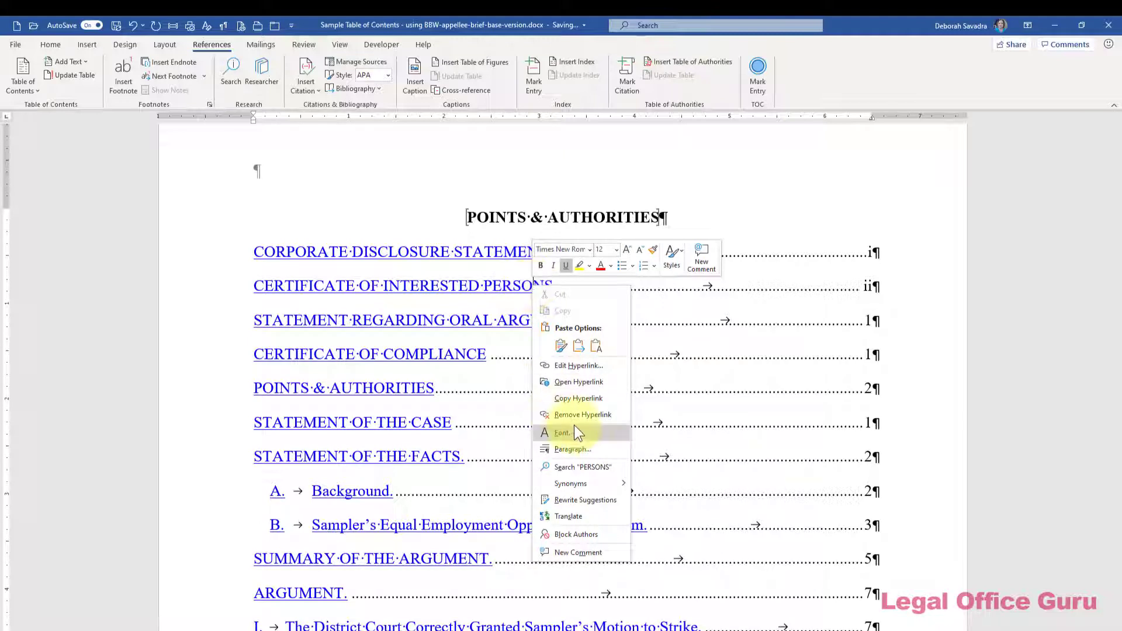
left_click(562, 414)
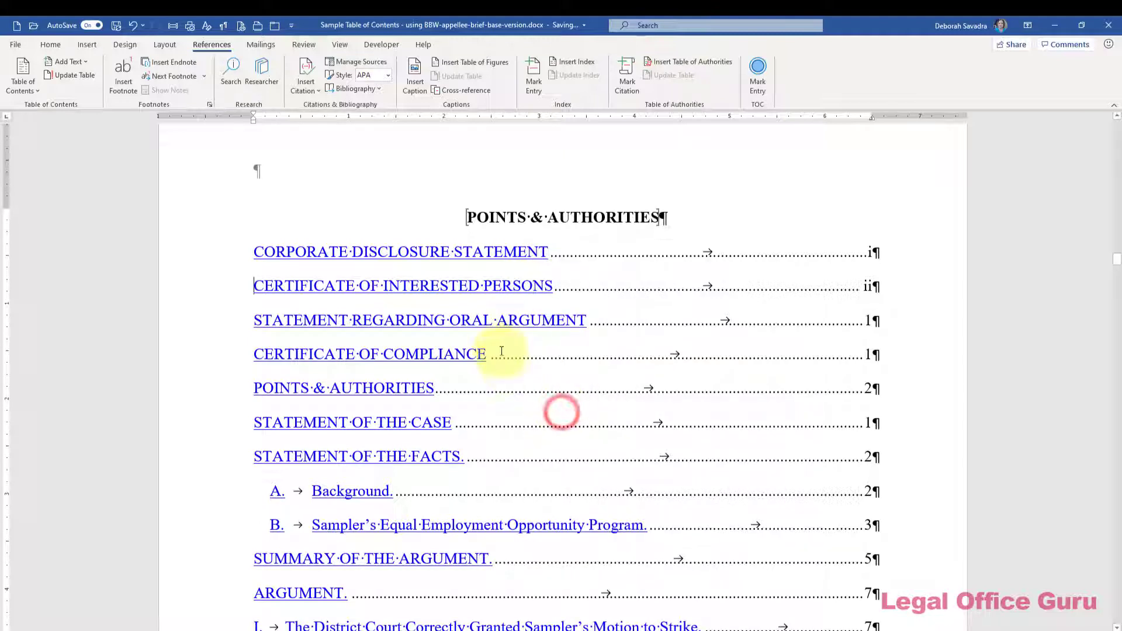
right_click(500, 285)
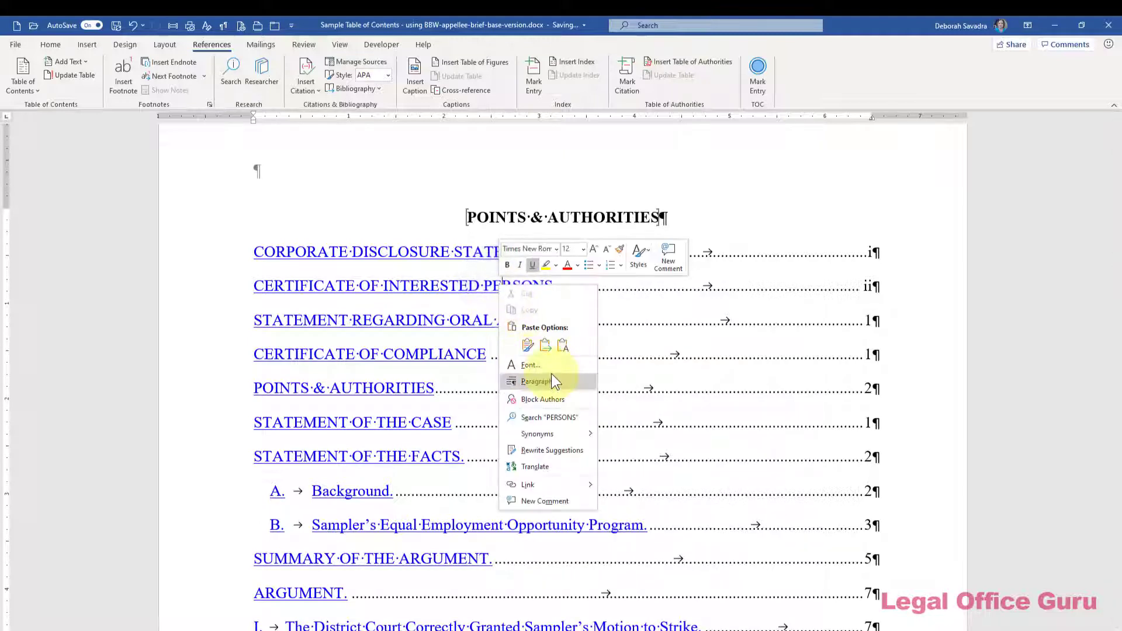
left_click(460, 253)
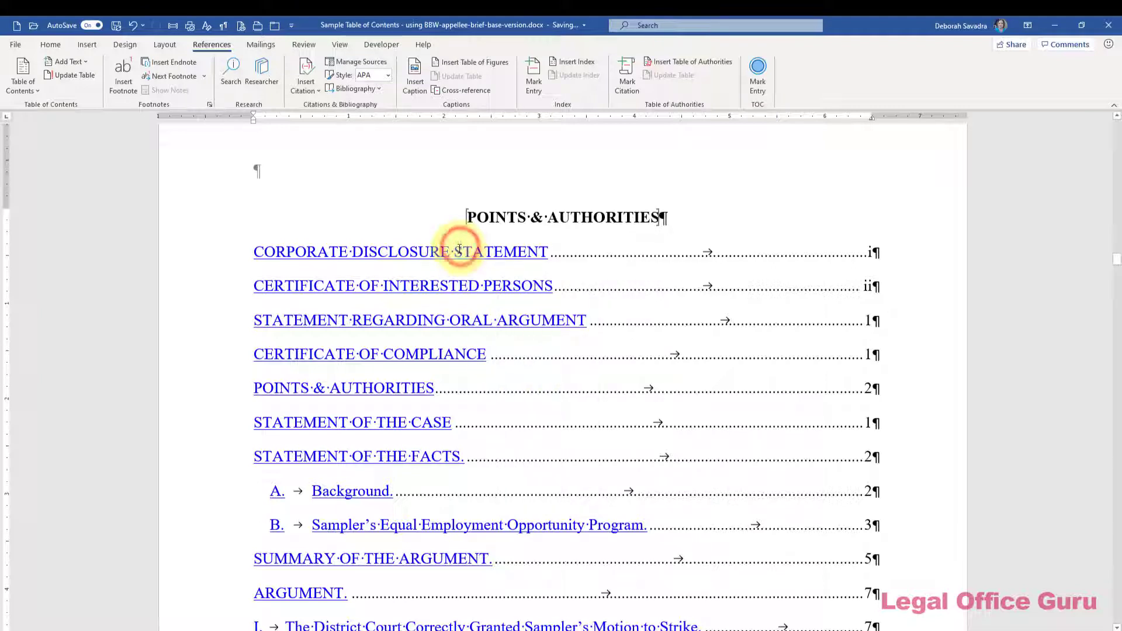
right_click(457, 251)
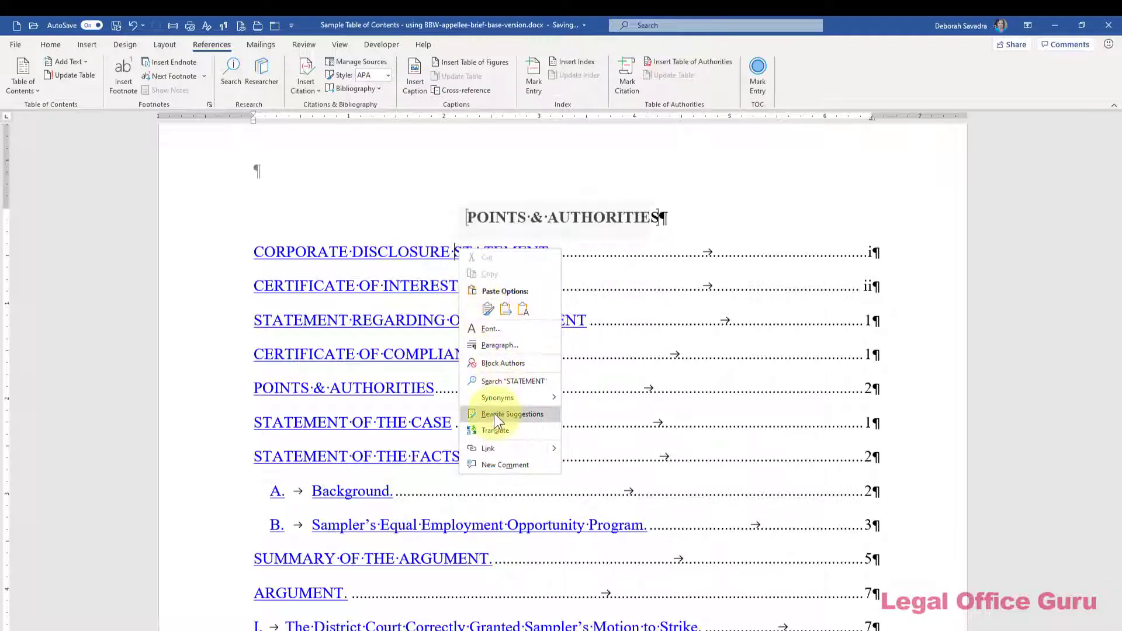
left_click(634, 286)
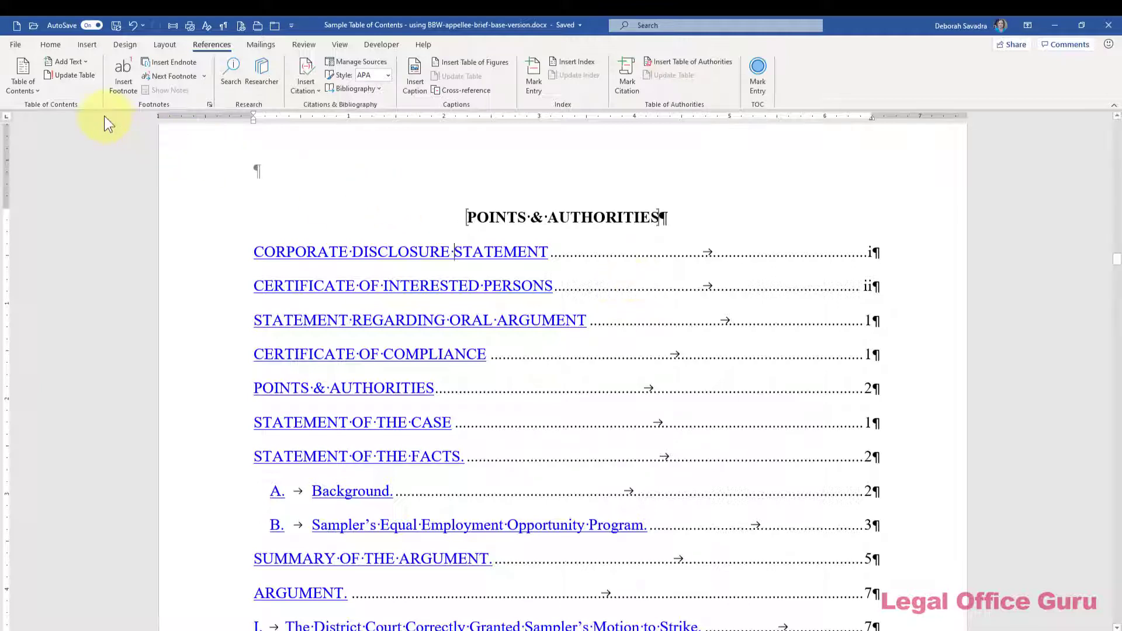
- Turn off hyperlinks in the custom table of contents settings and discard the change
left_click(34, 91)
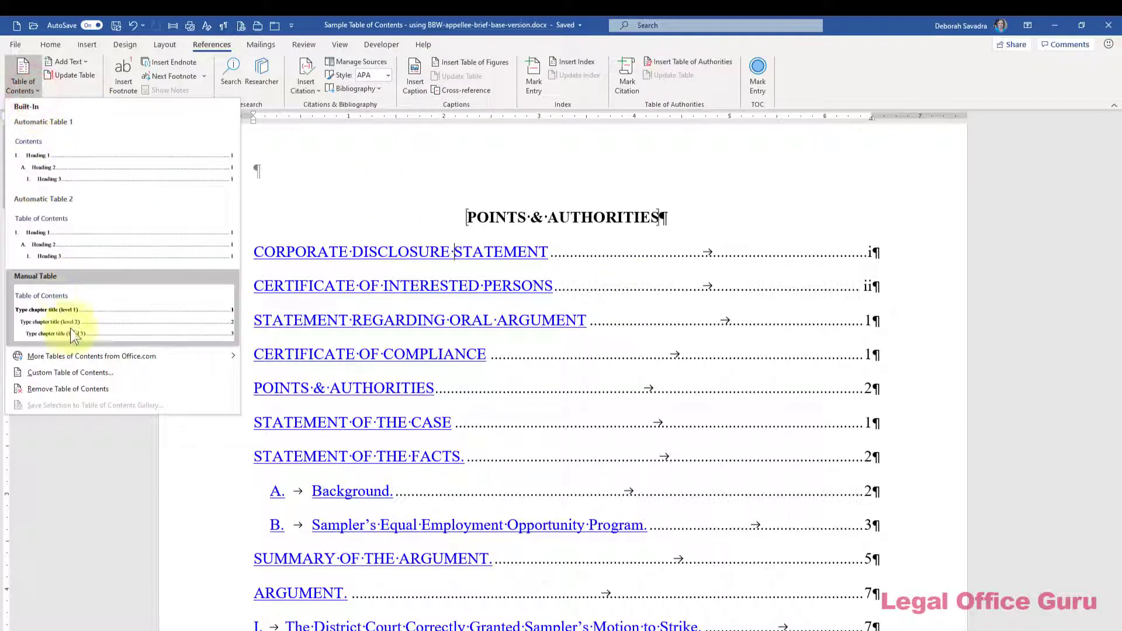
left_click(83, 370)
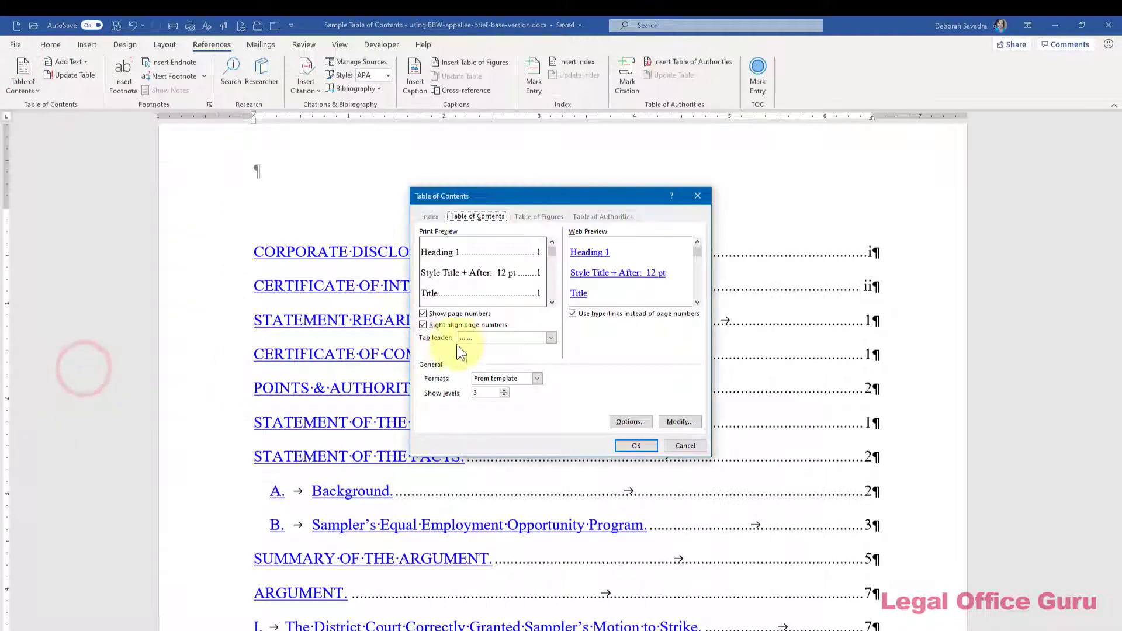
left_click(573, 315)
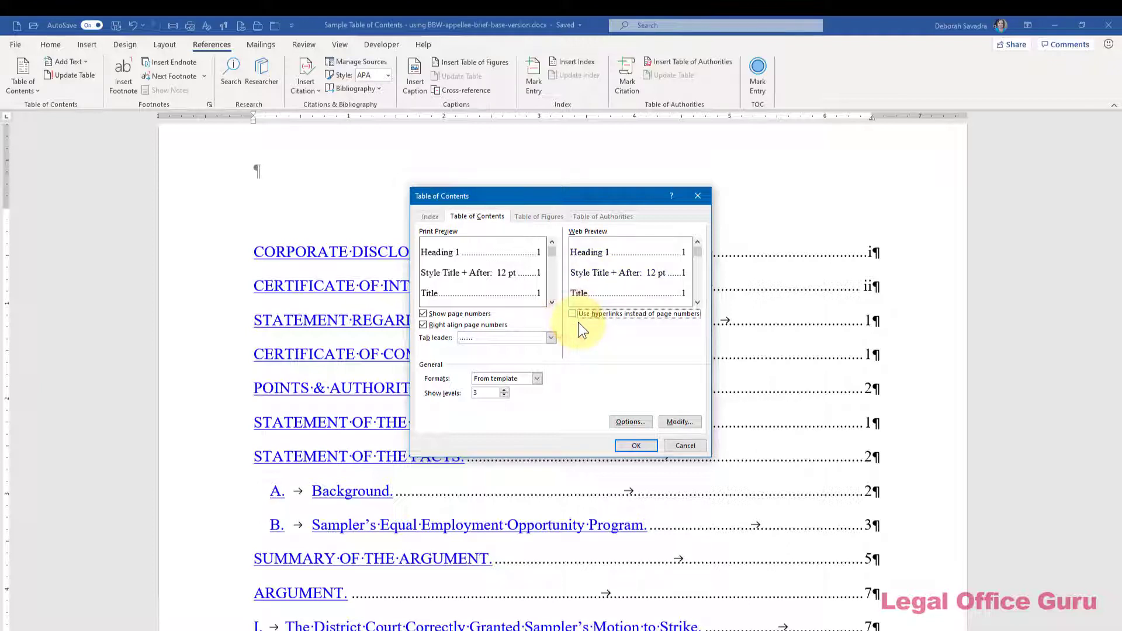
left_click(672, 445)
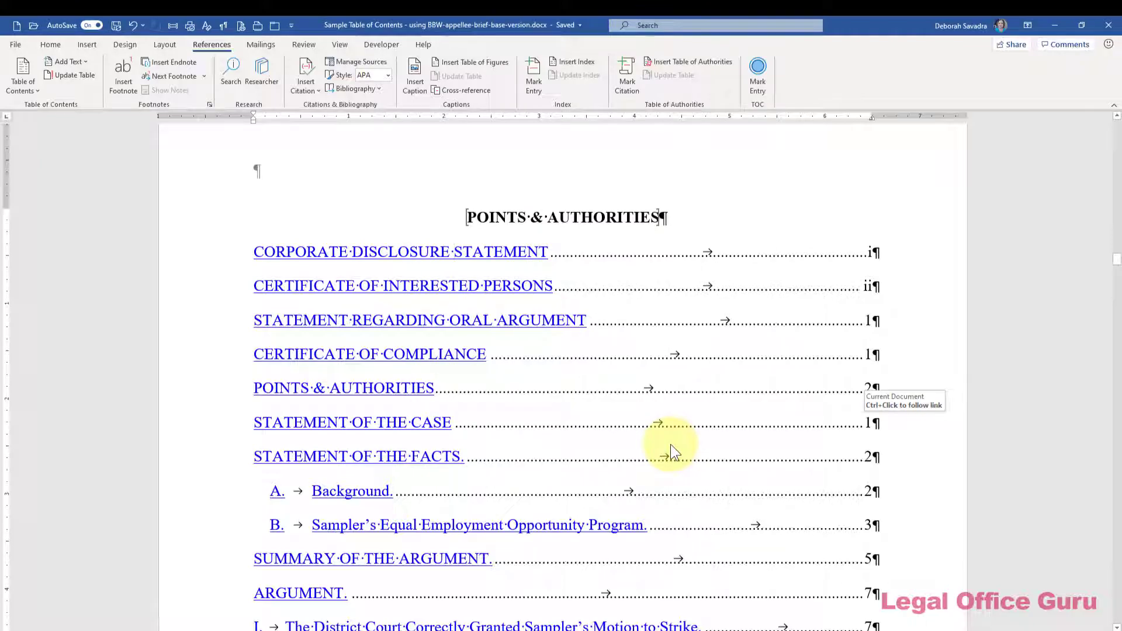